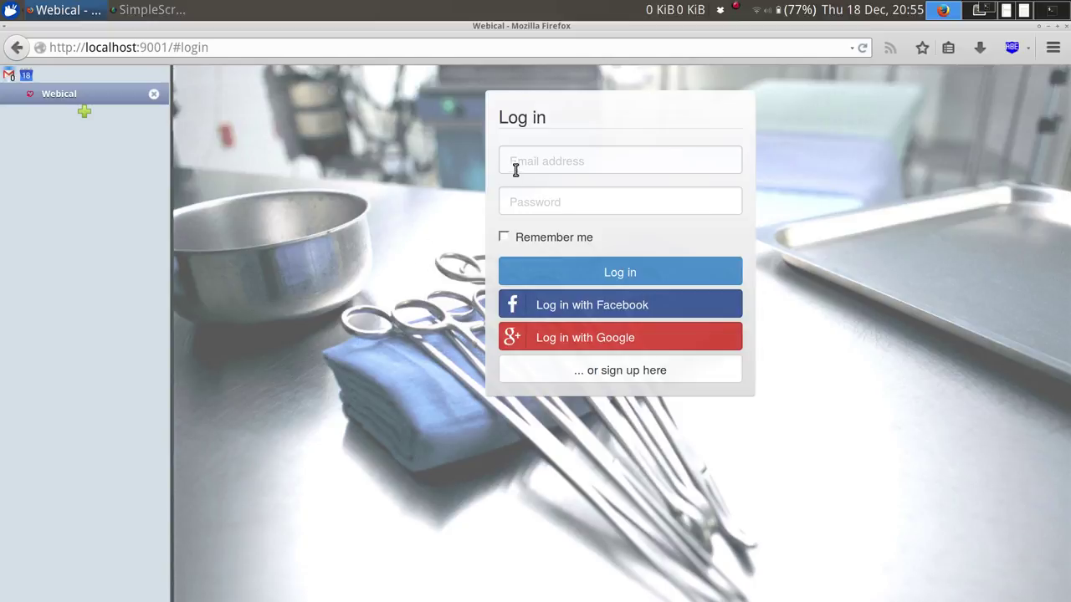
Log in as the doctor with the autocompleted email and the account password.
{"action": "left_click", "coordinate": [562, 159]}
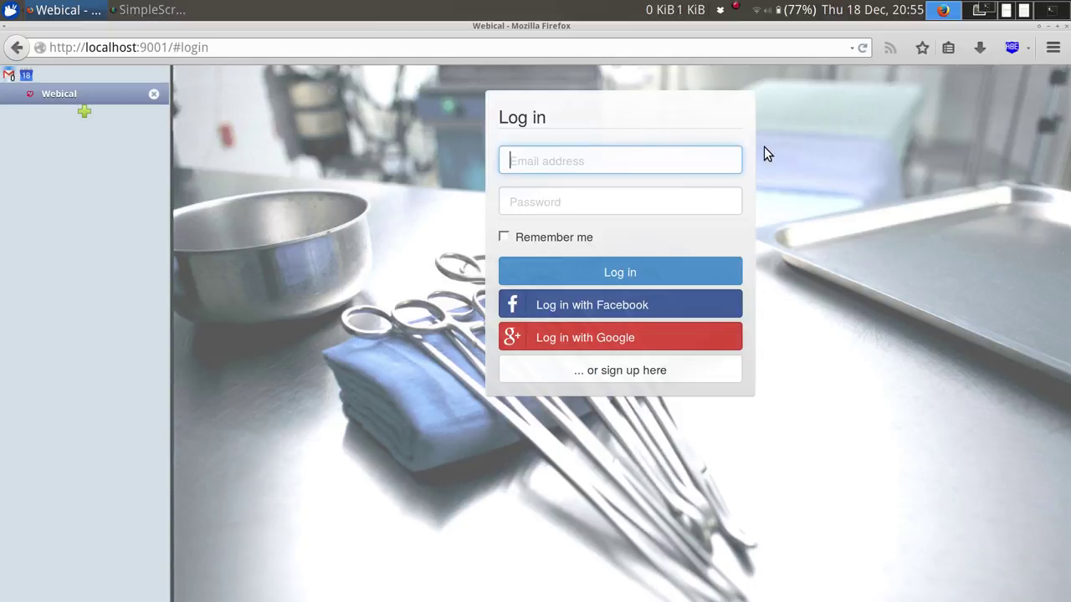
{"action": "type", "text": "bl"}
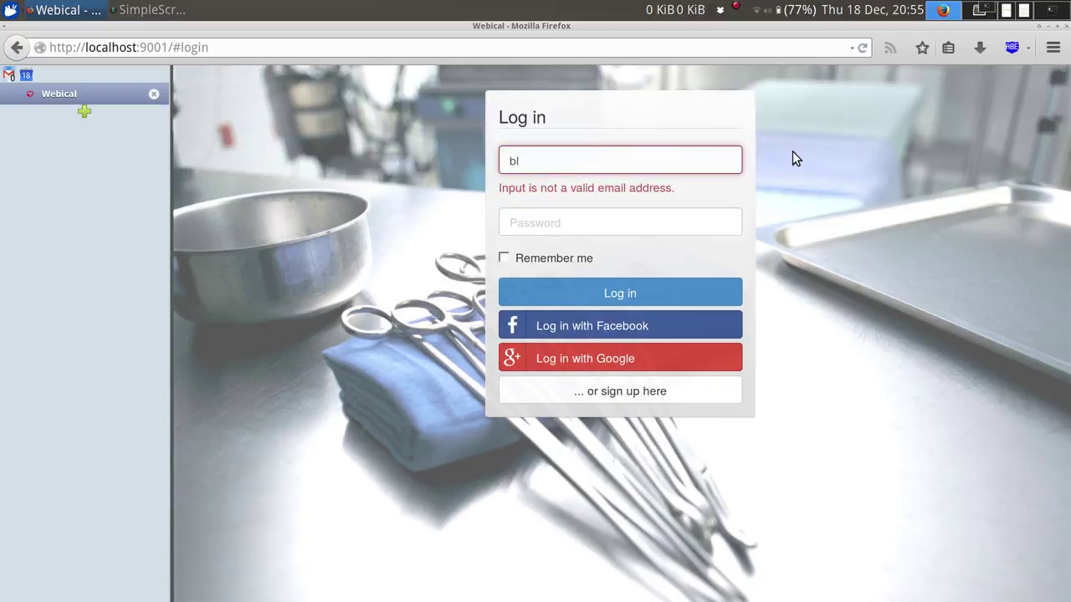
{"action": "key", "text": "BackSpace"}
{"action": "key", "text": "BackSpace"}
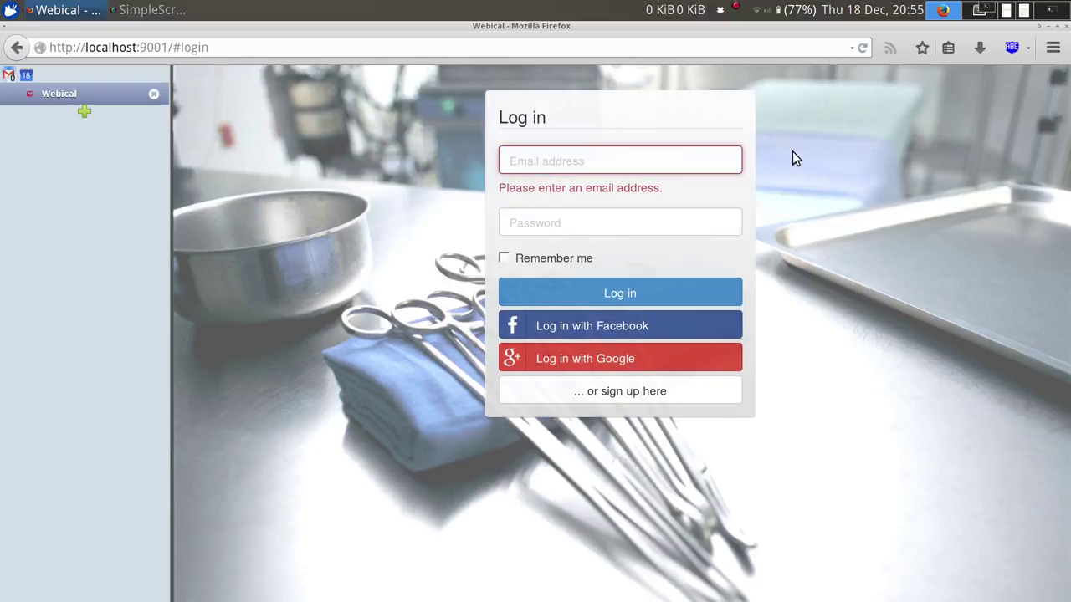
{"action": "key", "text": "Tab"}
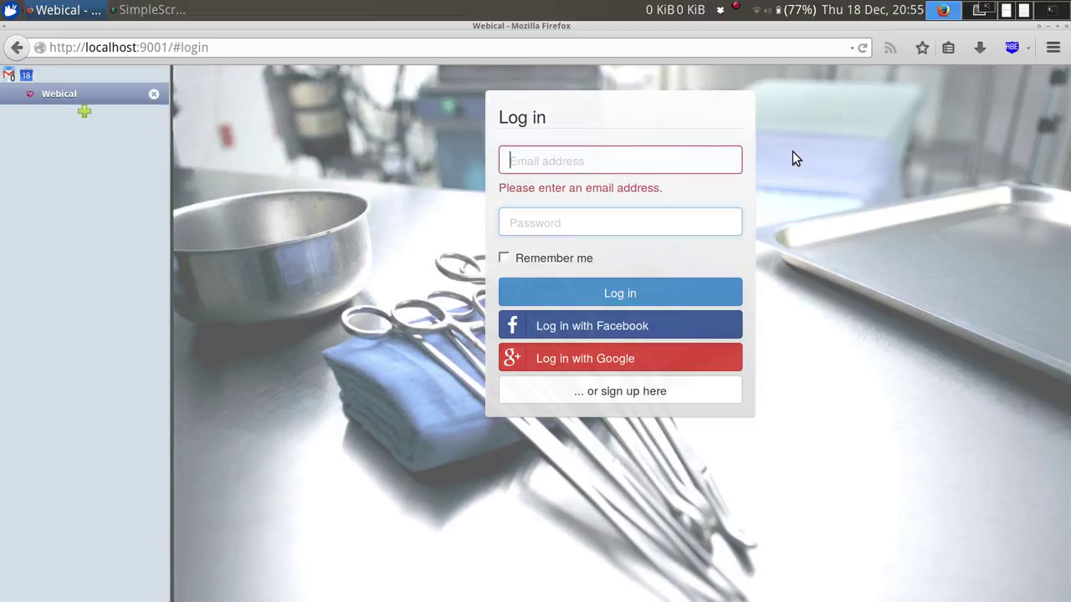
{"action": "key", "text": "shift+Tab"}
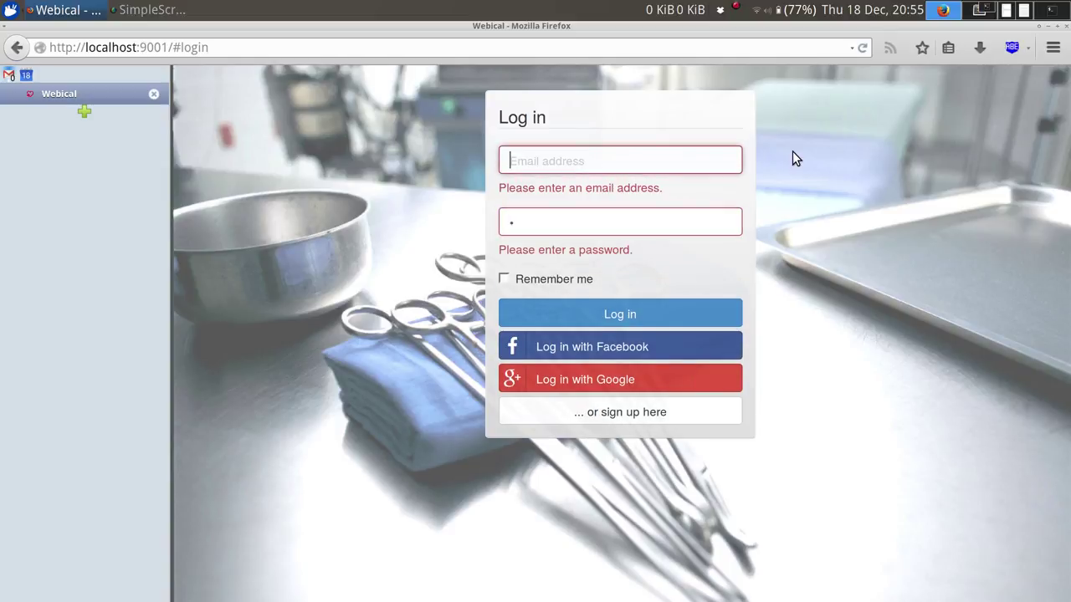
{"action": "type", "text": "doc"}
{"action": "key", "text": "Down"}
{"action": "key", "text": "Tab"}
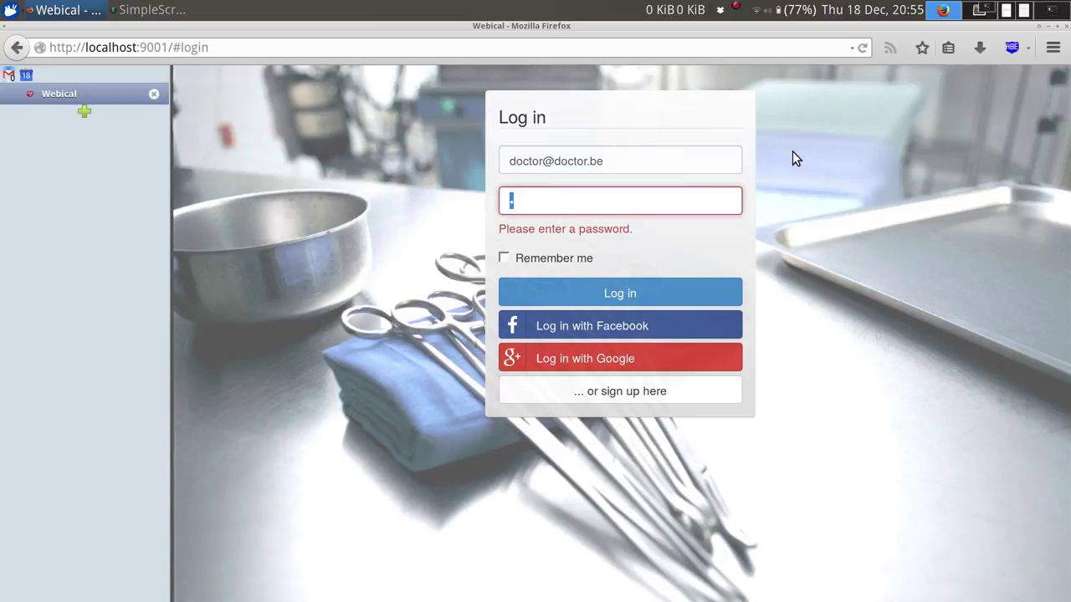
{"action": "type", "text": "d"}
{"action": "key", "text": "BackSpace"}
{"action": "key", "text": "BackSpace"}
{"action": "key", "text": "BackSpace"}
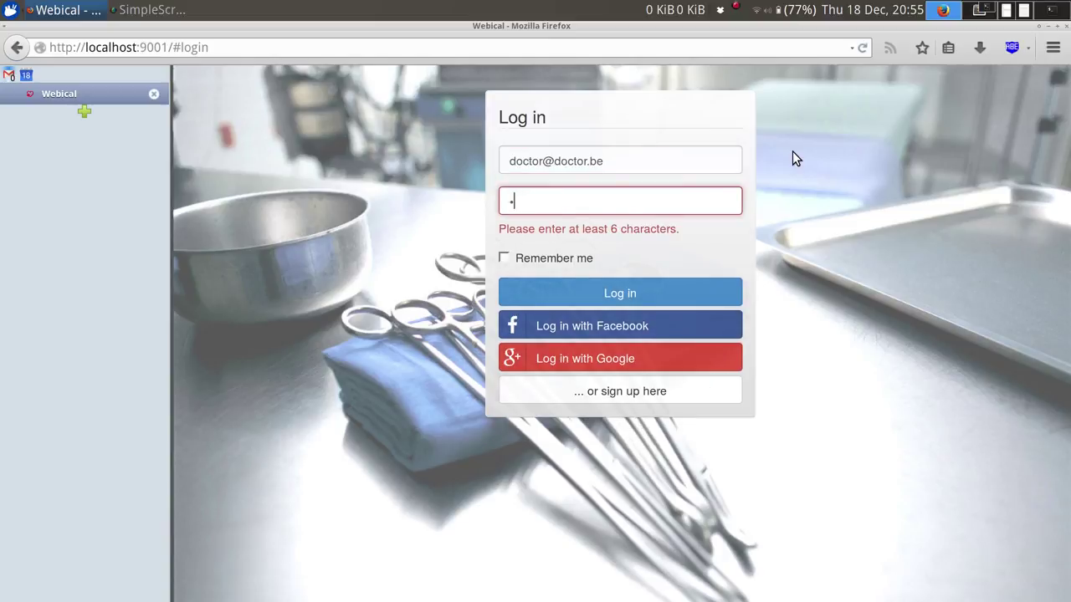
{"action": "type", "text": "doctor"}
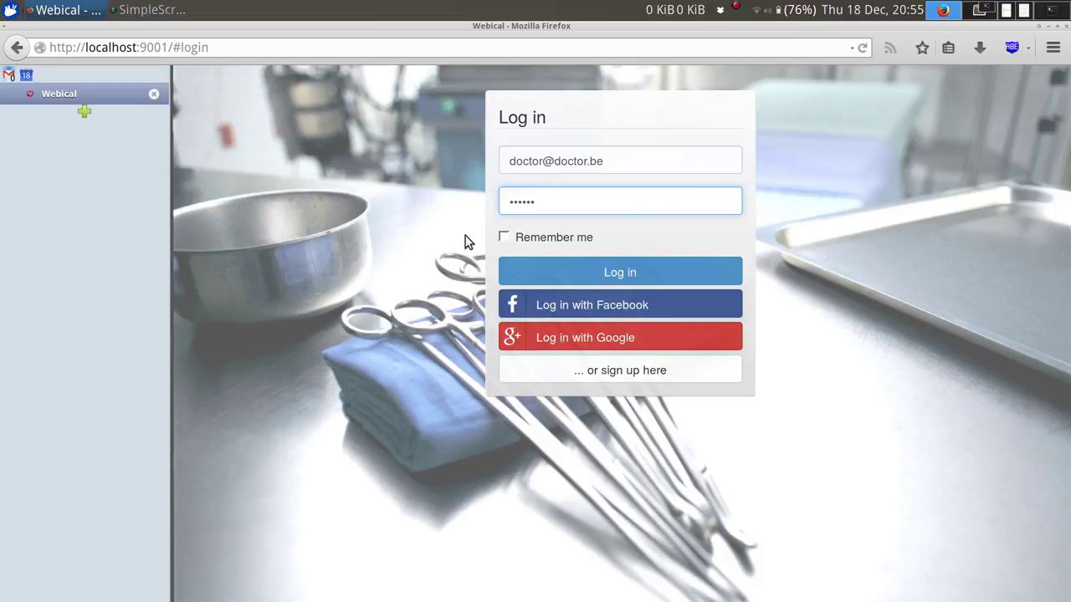
{"action": "left_click", "coordinate": [591, 274]}
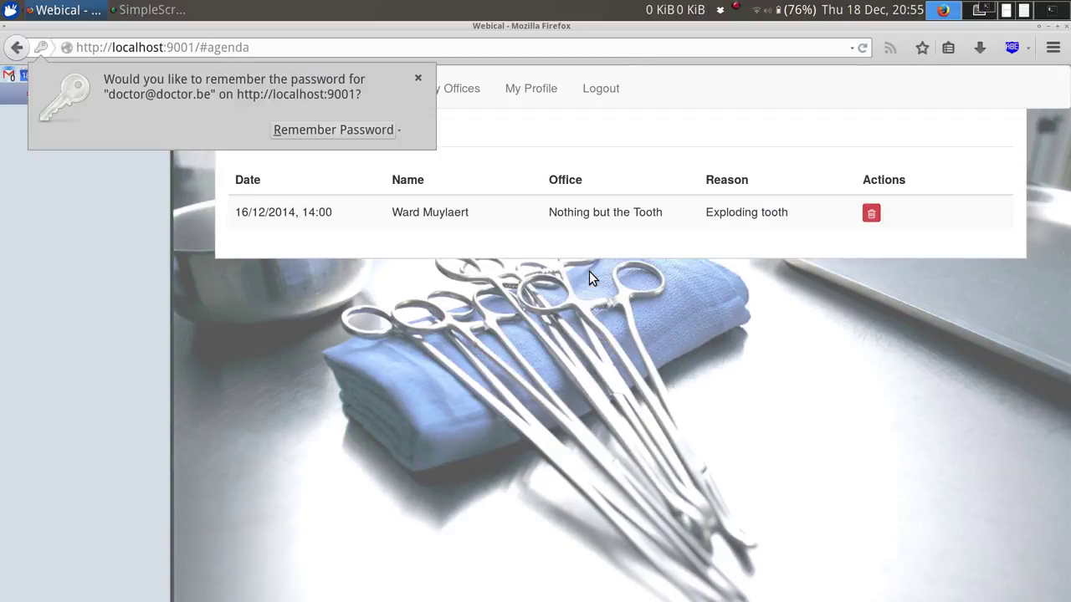
Dismiss the remember-password prompt, open My Profile, and show the browser console.
{"action": "left_click", "coordinate": [418, 80]}
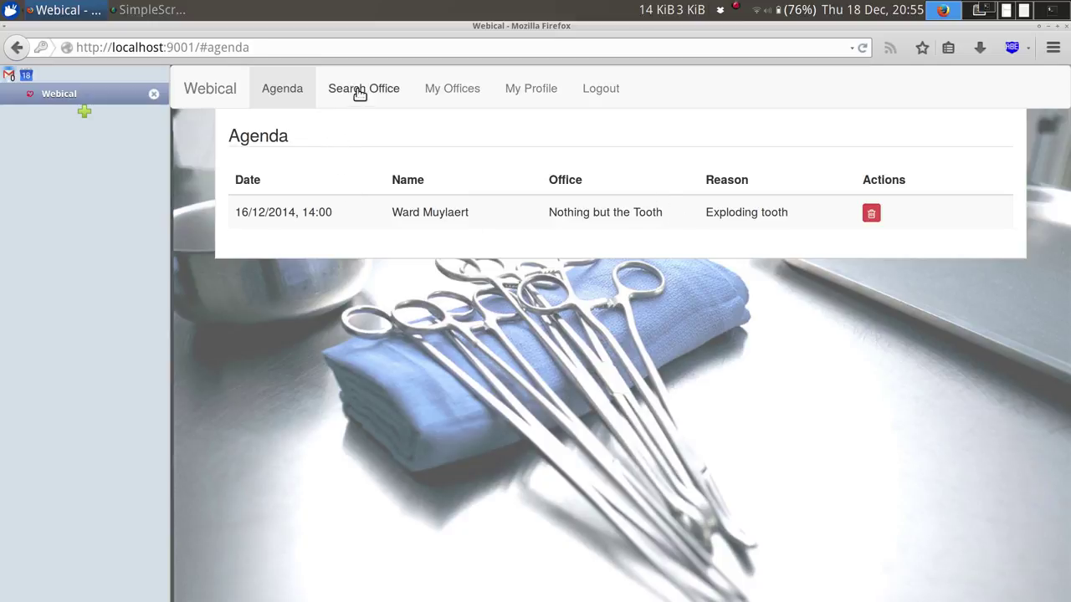
{"action": "left_click", "coordinate": [536, 99]}
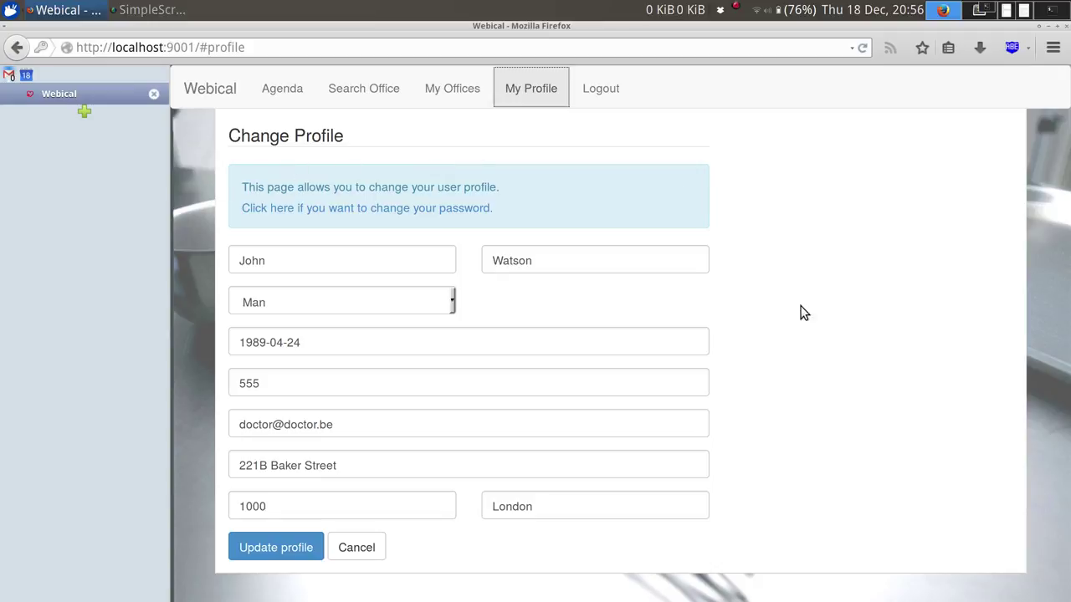
{"action": "key", "text": "ctrl+shift+k"}
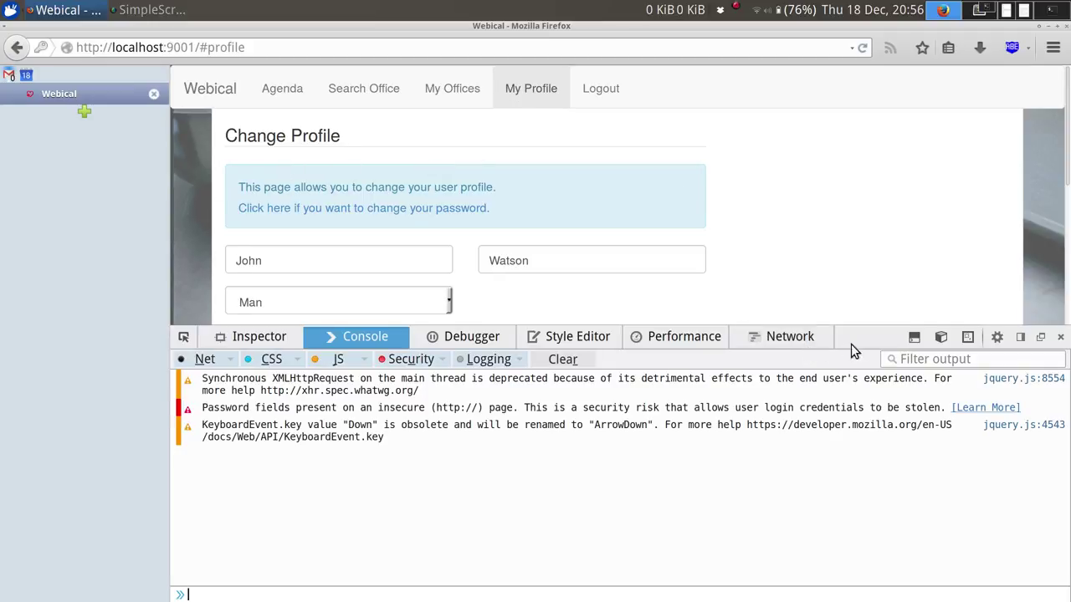
Enter responsive design mode without the console and preview the profile at 360x640.
{"action": "left_click", "coordinate": [968, 338]}
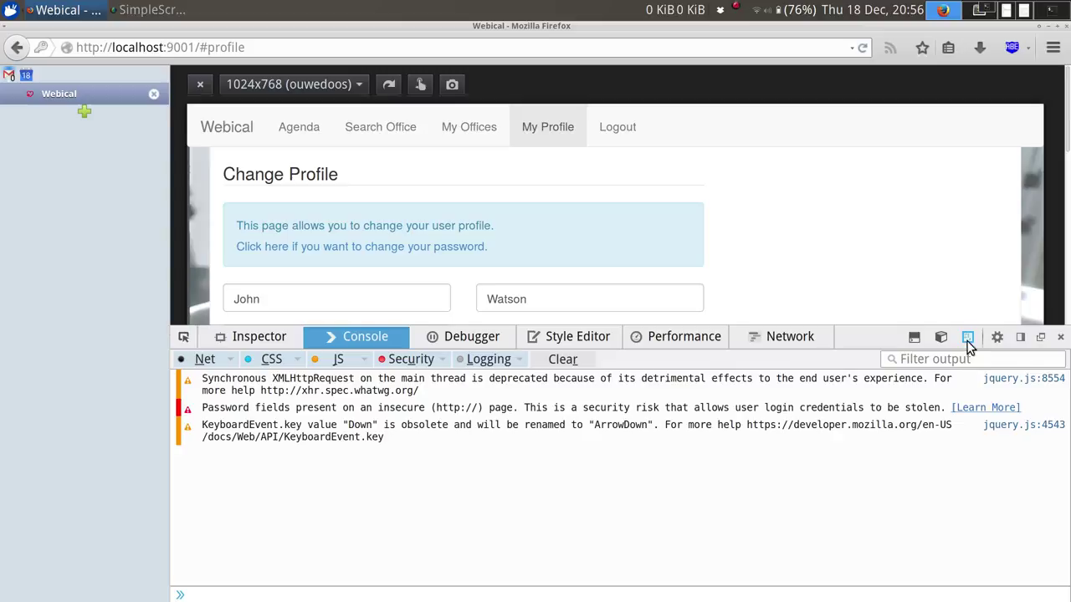
{"action": "left_click", "coordinate": [1060, 339]}
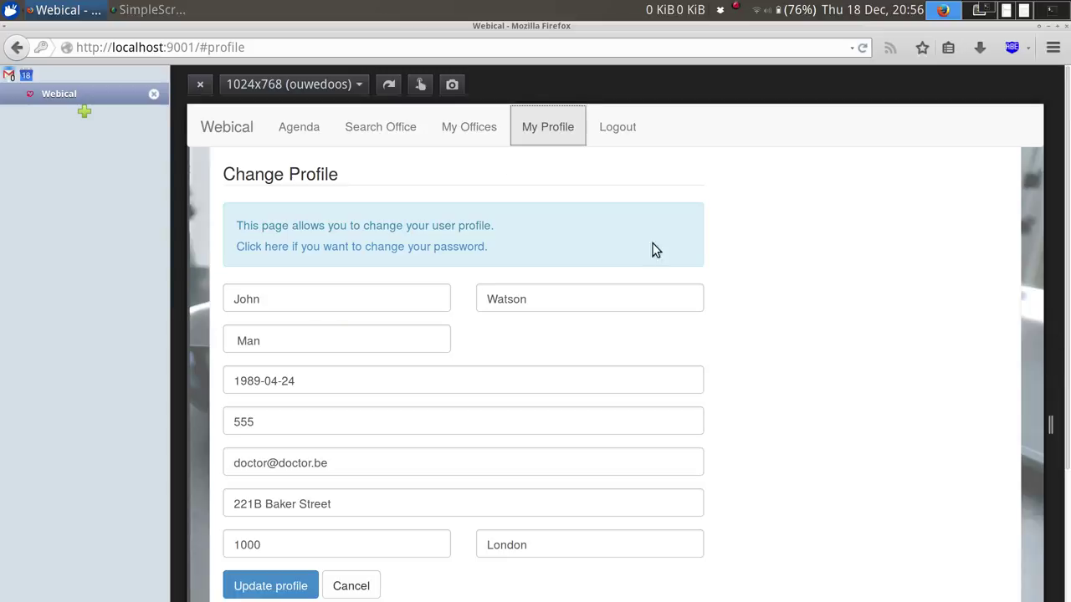
{"action": "left_click", "coordinate": [357, 86]}
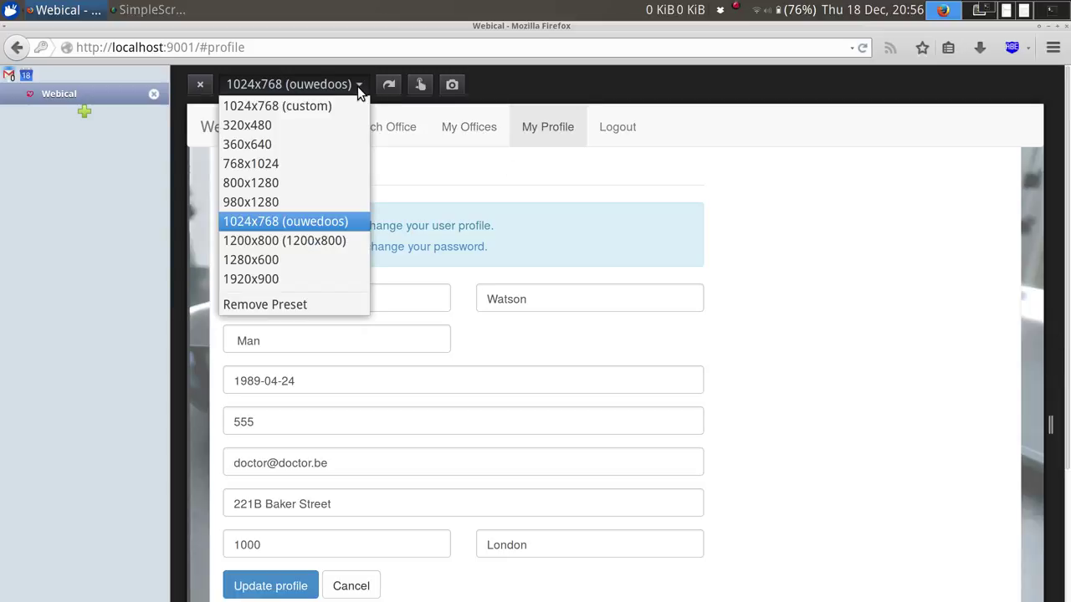
{"action": "left_click", "coordinate": [316, 145]}
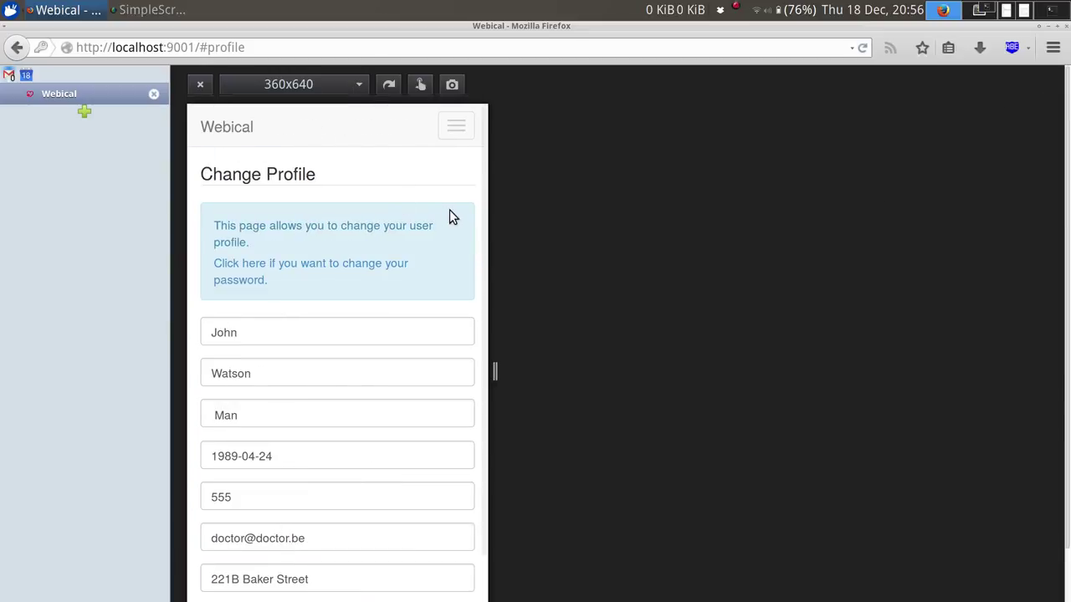
{"action": "scroll", "coordinate": [449, 216], "scroll_direction": "down", "scroll_amount": 2}
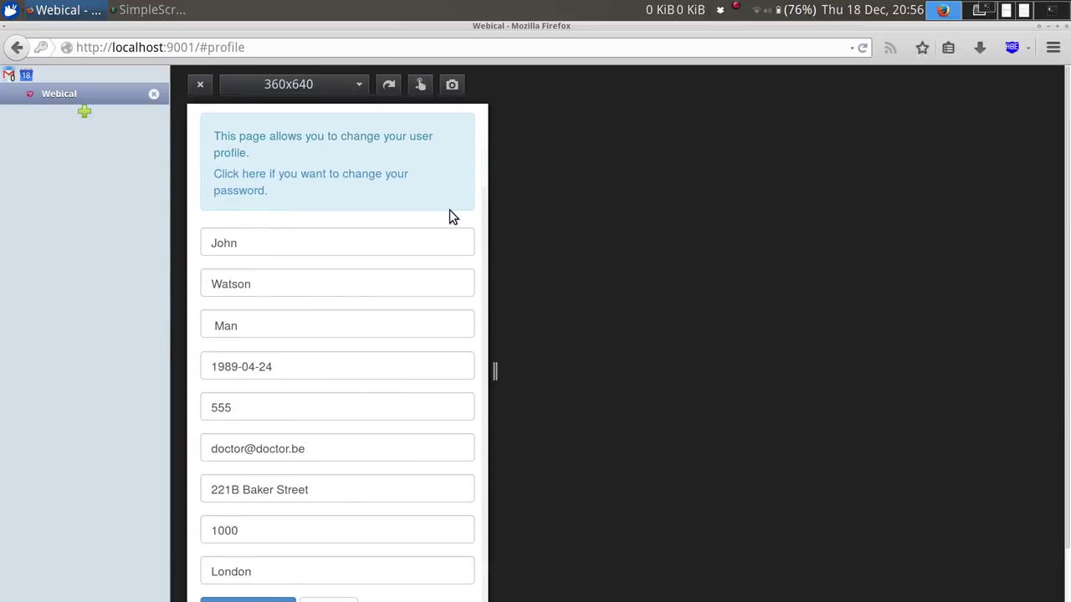
Preview the page at 320x480 and 800x1280, then return to full width.
{"action": "left_click", "coordinate": [358, 90]}
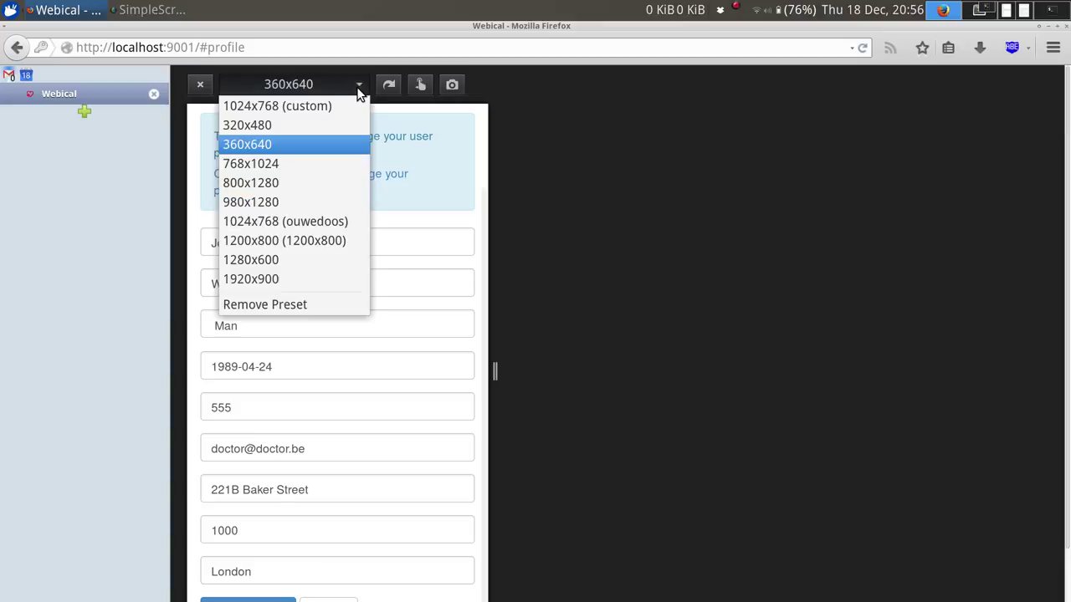
{"action": "left_click", "coordinate": [313, 120]}
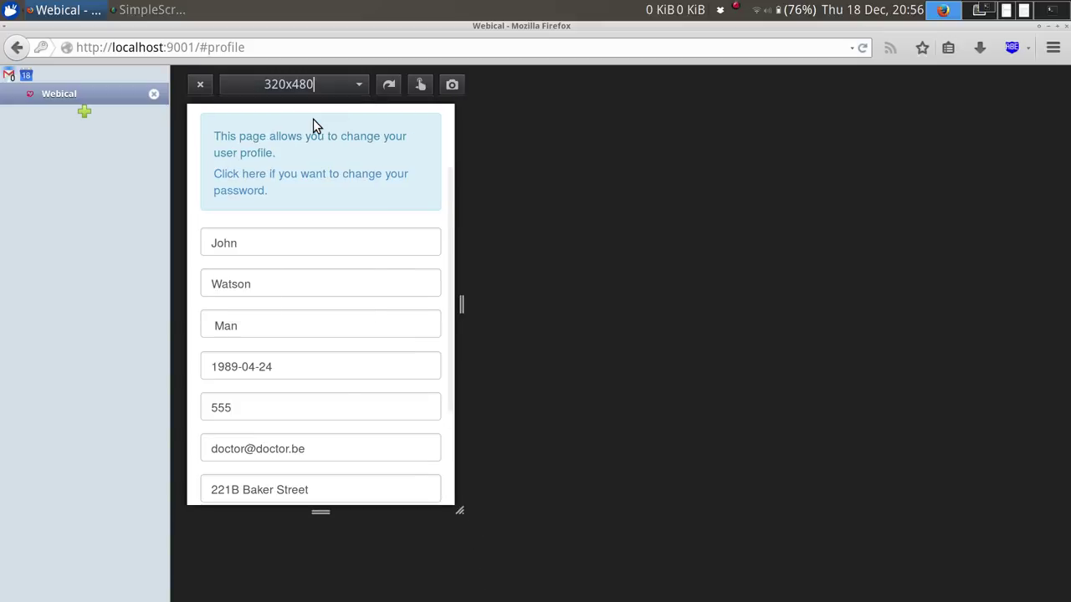
{"action": "left_click", "coordinate": [359, 87]}
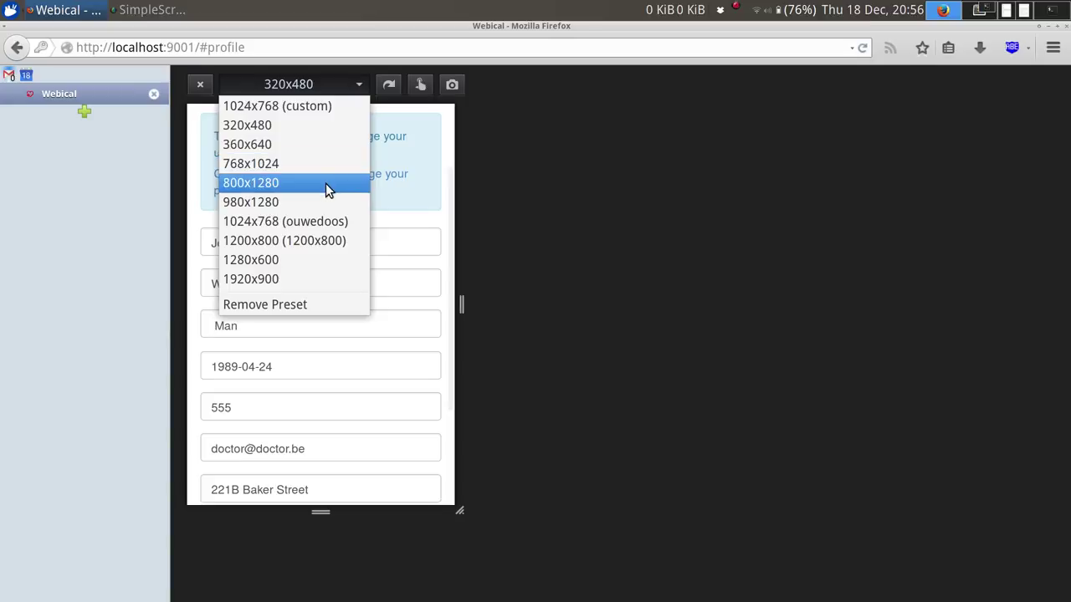
{"action": "left_click", "coordinate": [327, 184]}
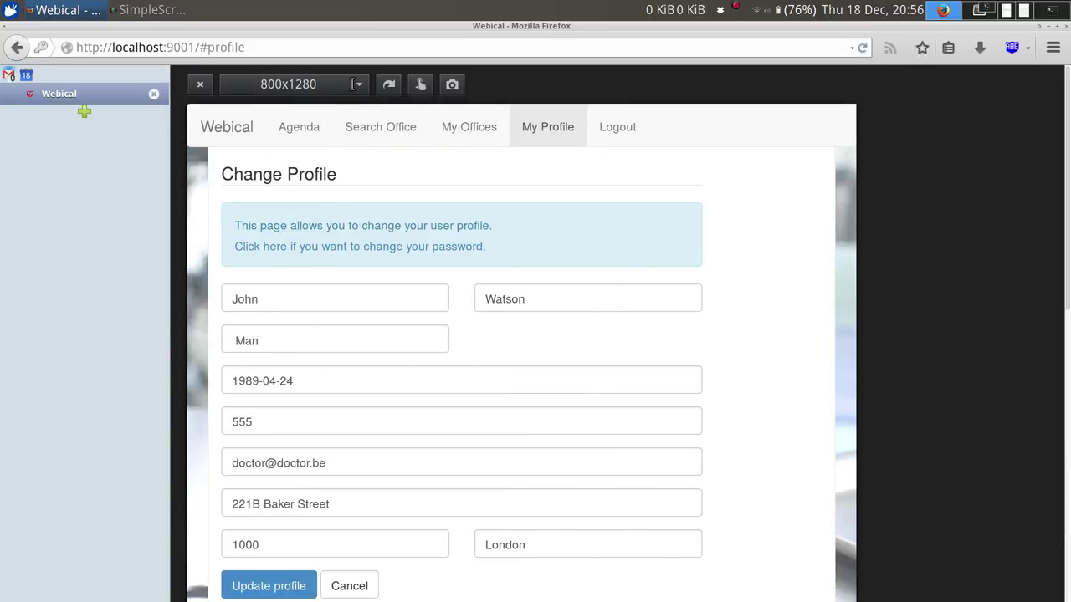
{"action": "left_click", "coordinate": [202, 86]}
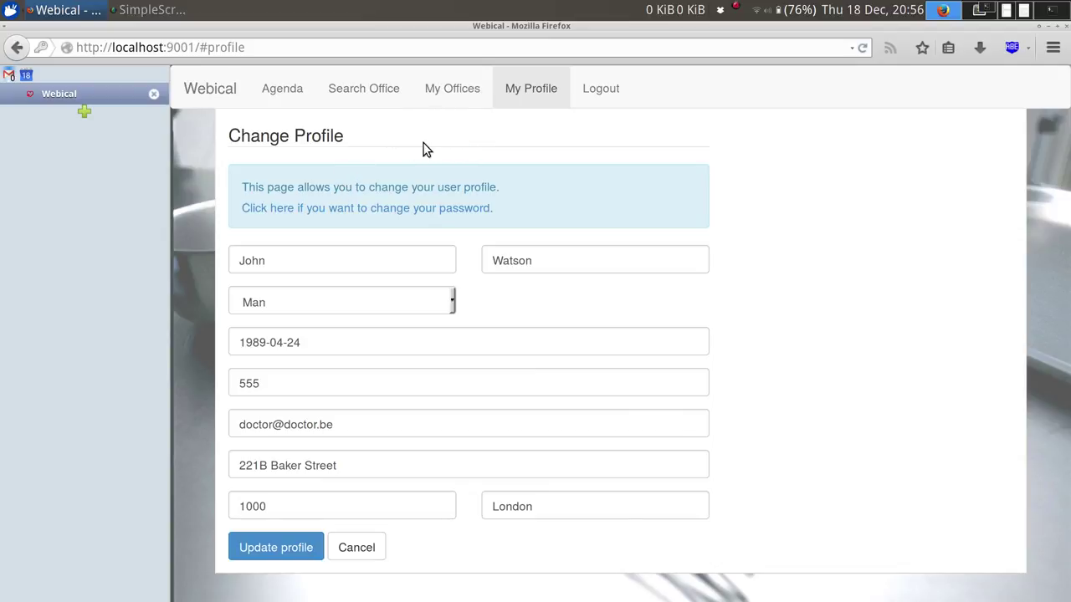
Open My Offices and inspect the phone number of Nothing but the Tooth.
{"action": "left_click", "coordinate": [425, 96]}
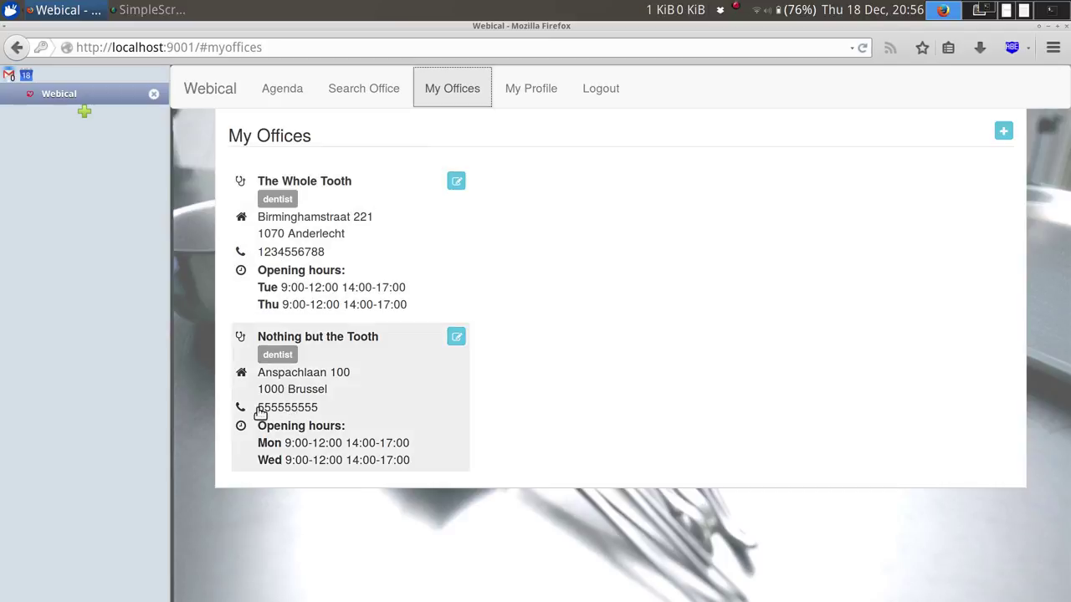
{"action": "left_click_drag", "start_coordinate": [256, 410], "coordinate": [339, 415]}
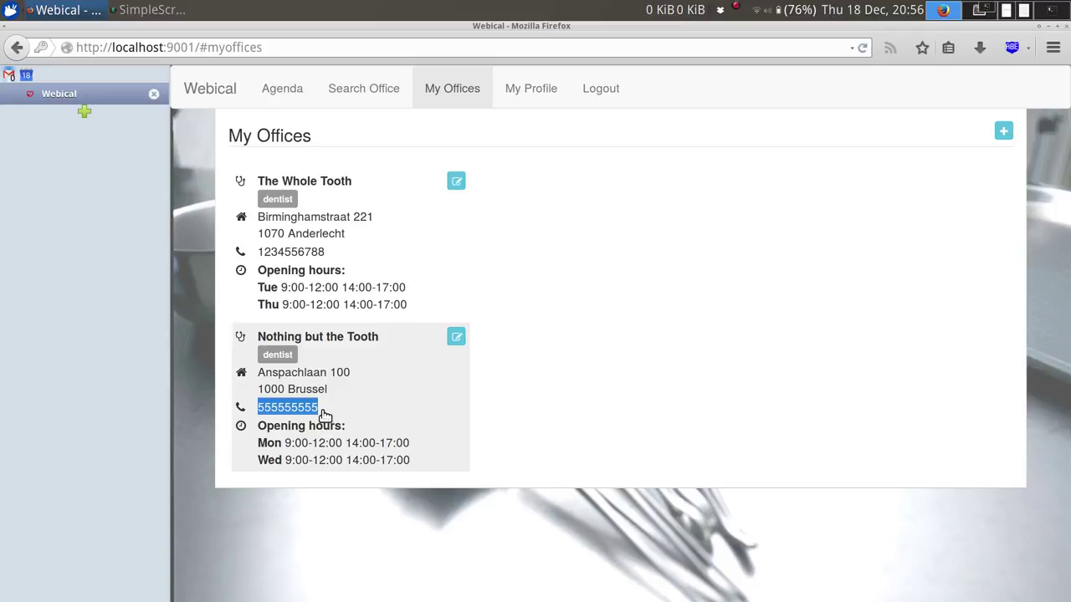
{"action": "left_click", "coordinate": [324, 414]}
{"action": "left_click", "coordinate": [457, 337]}
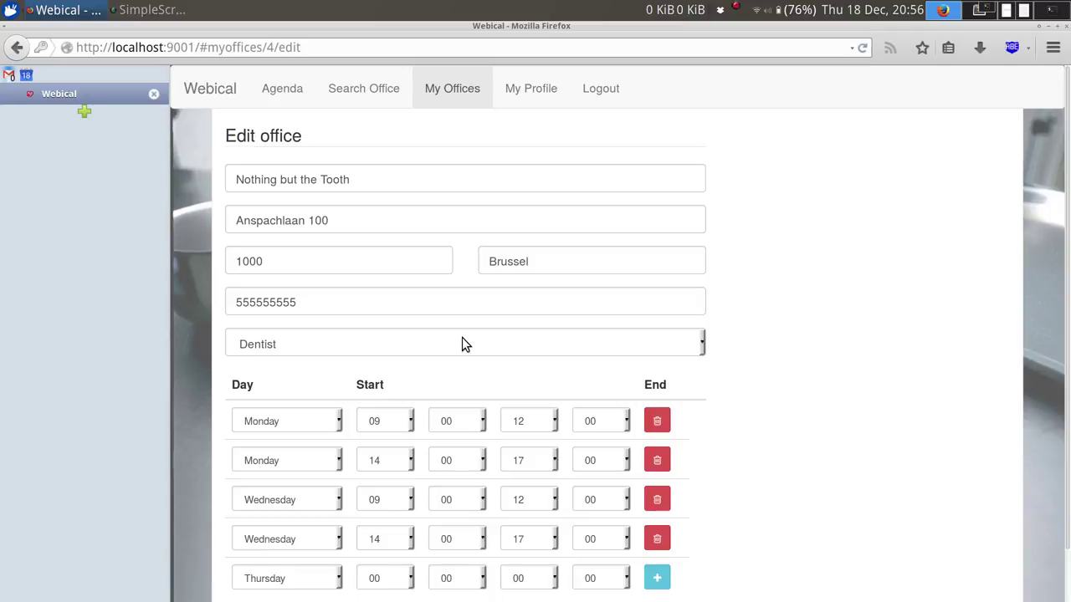
{"action": "double_click", "coordinate": [378, 310]}
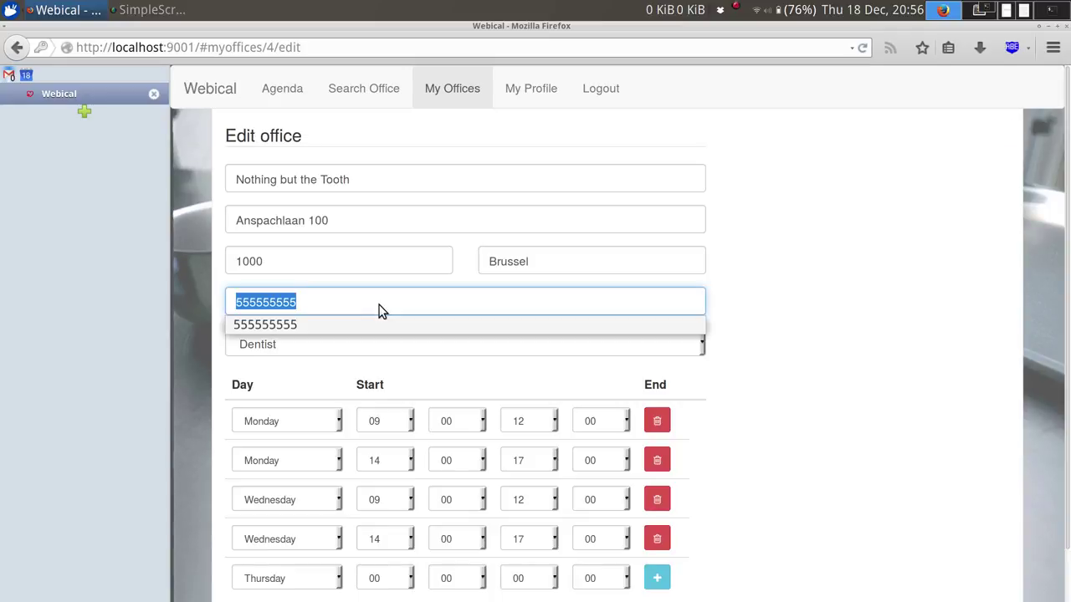
{"action": "type", "text": "666666666"}
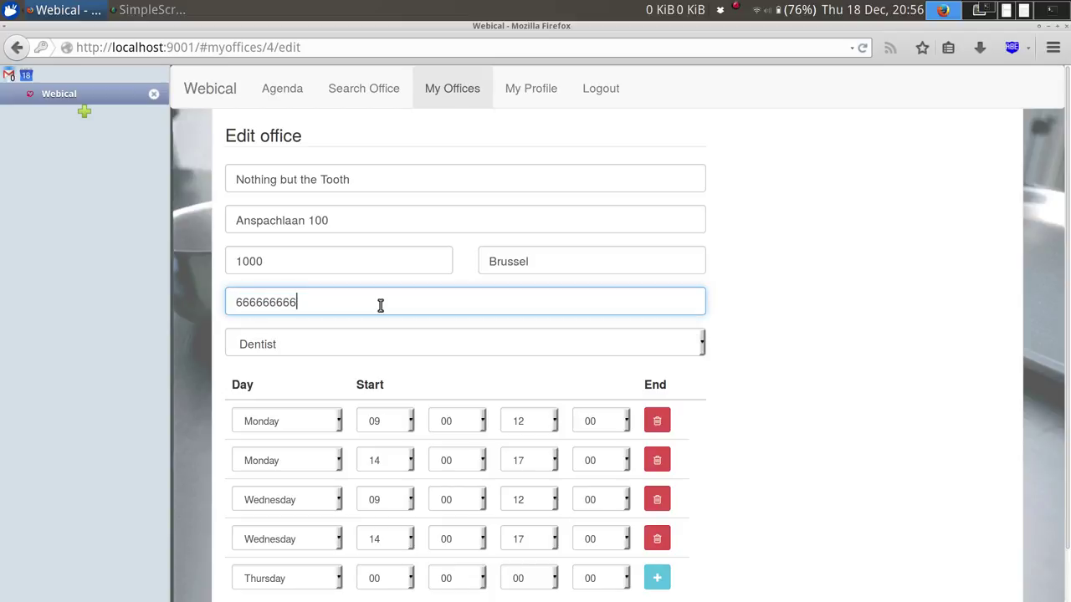
{"action": "scroll", "coordinate": [379, 305], "scroll_direction": "down", "scroll_amount": 1}
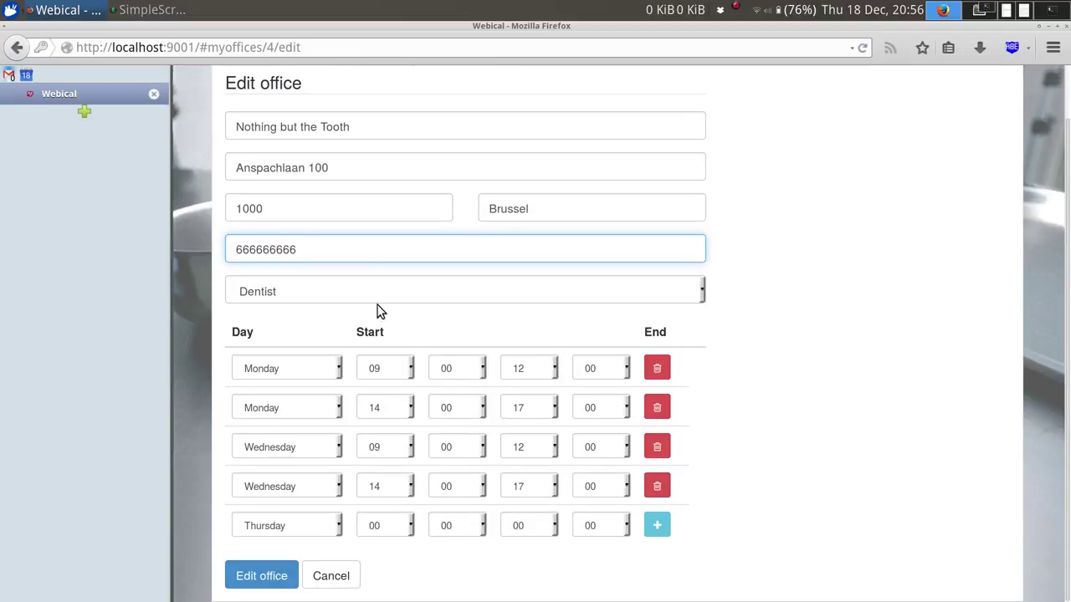
{"action": "left_click", "coordinate": [270, 583]}
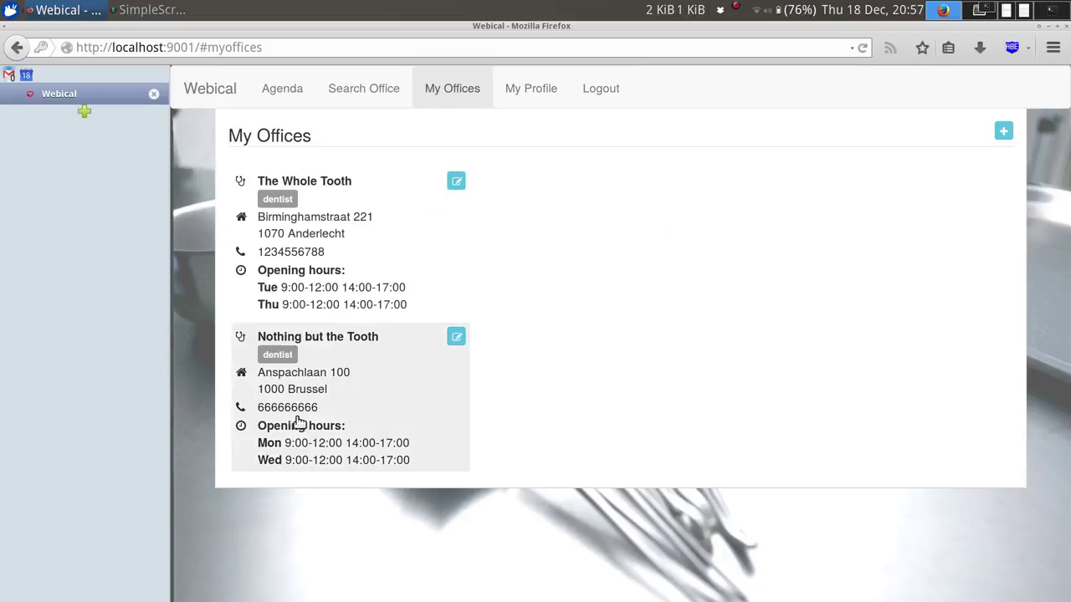
{"action": "double_click", "coordinate": [294, 407]}
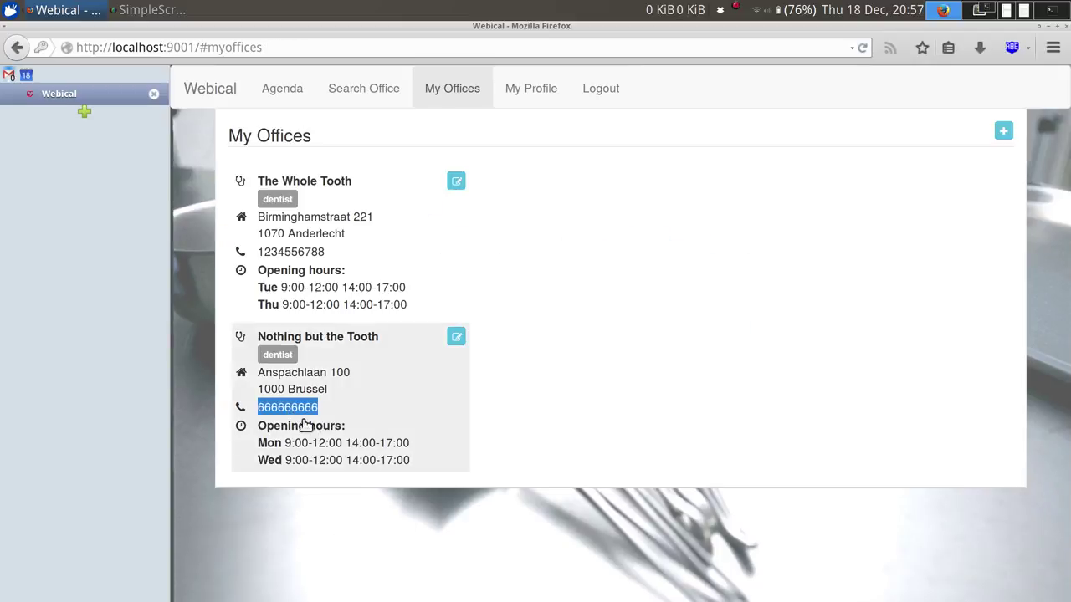
{"action": "left_click", "coordinate": [481, 402]}
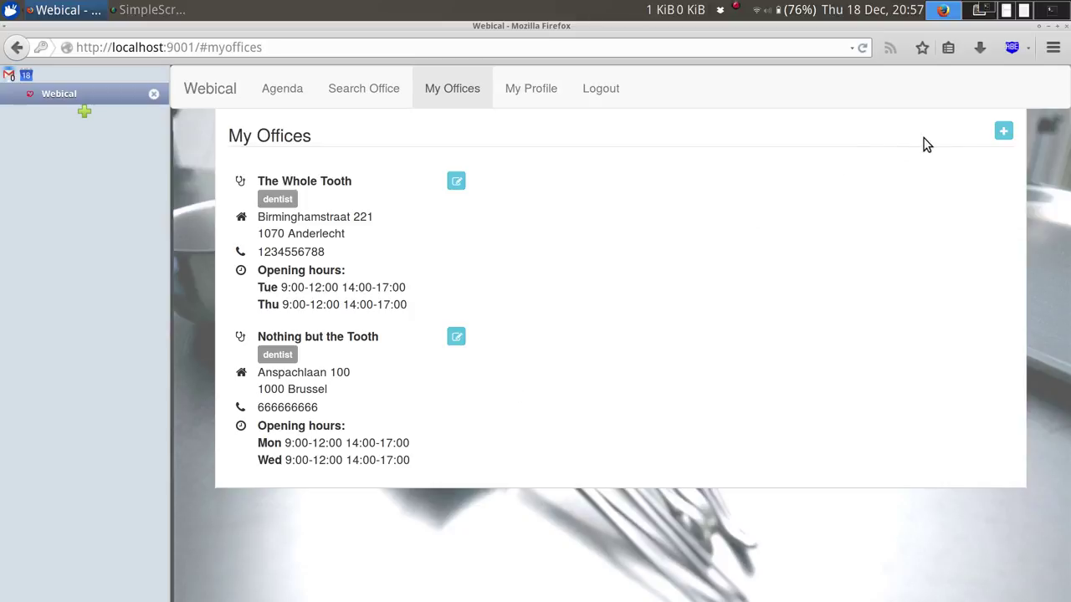
{"action": "left_click", "coordinate": [1004, 132]}
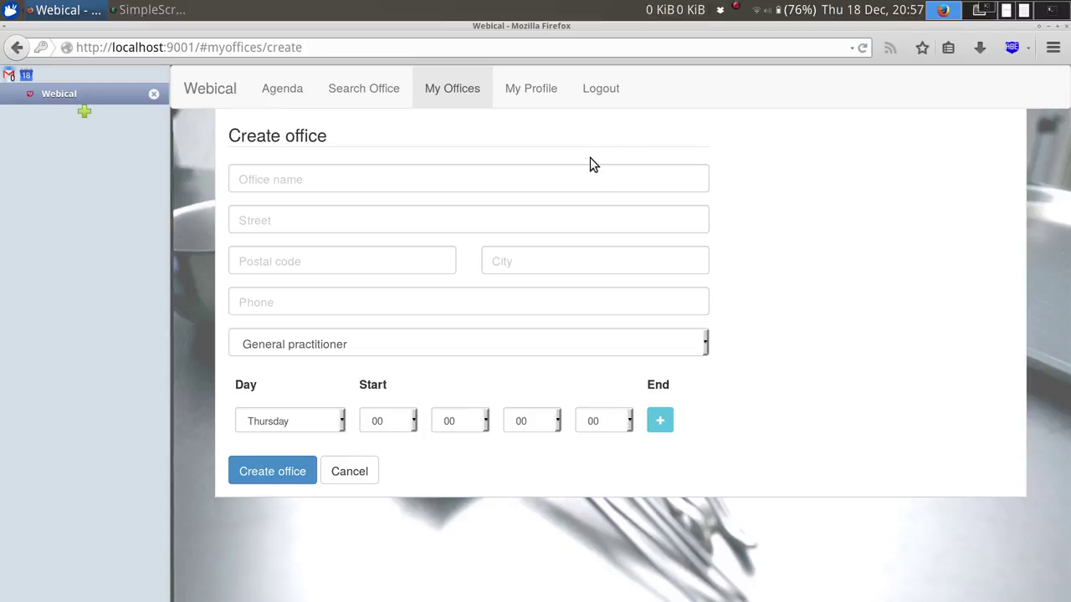
{"action": "left_click", "coordinate": [578, 179]}
{"action": "type", "text": "Bar"}
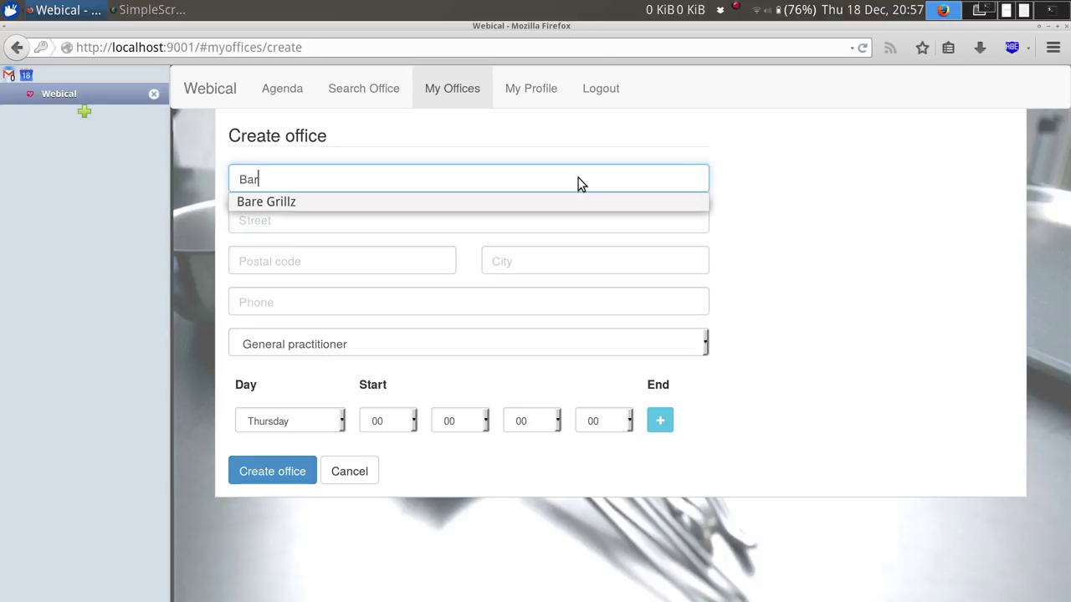
{"action": "left_click", "coordinate": [575, 204]}
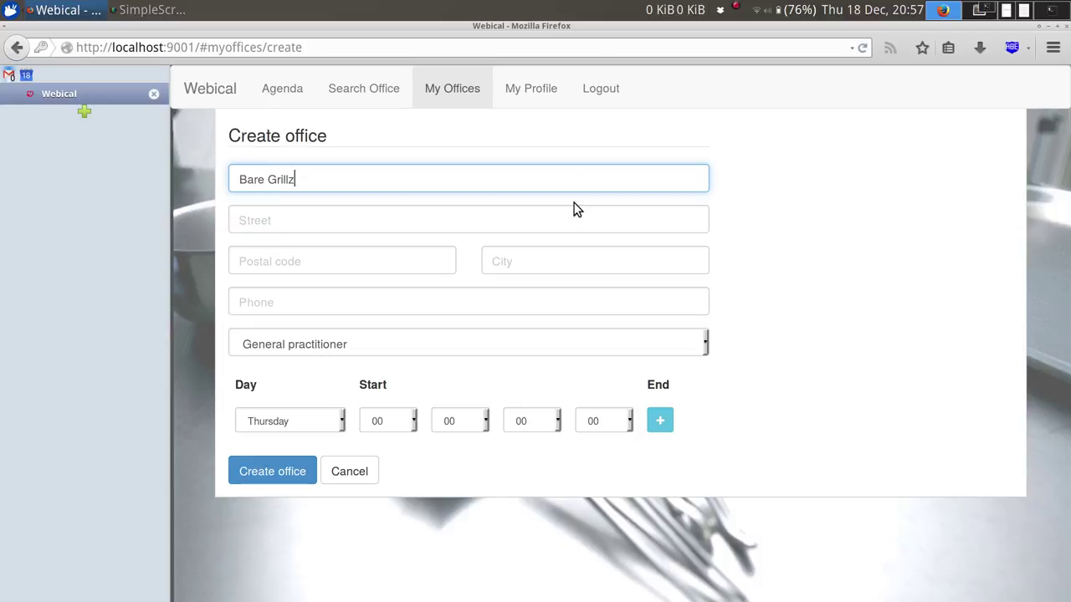
{"action": "left_click", "coordinate": [458, 220]}
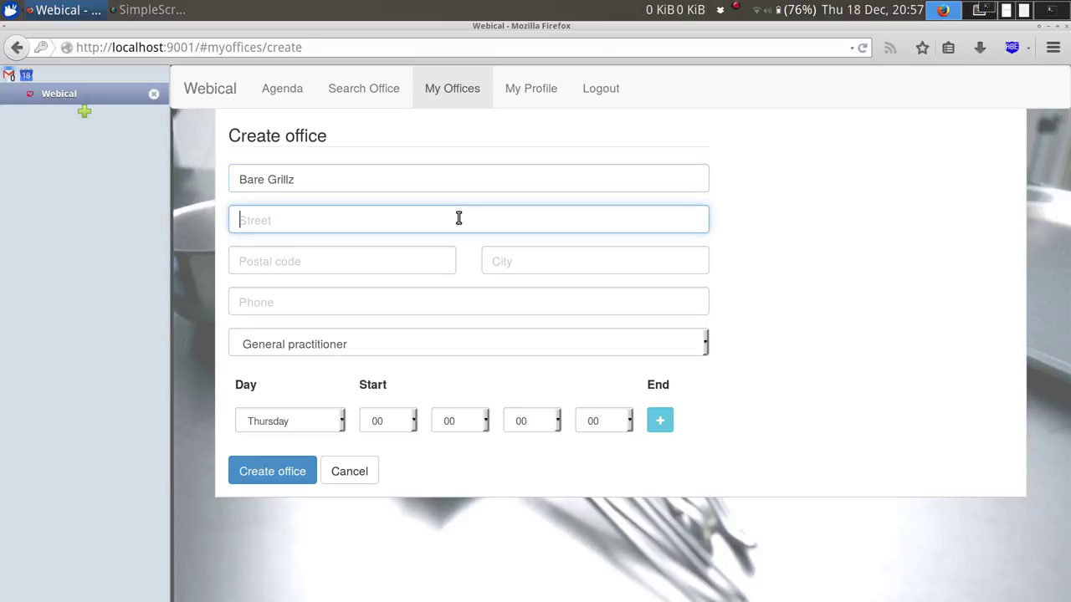
{"action": "type", "text": "Aven"}
{"action": "key", "text": "Down"}
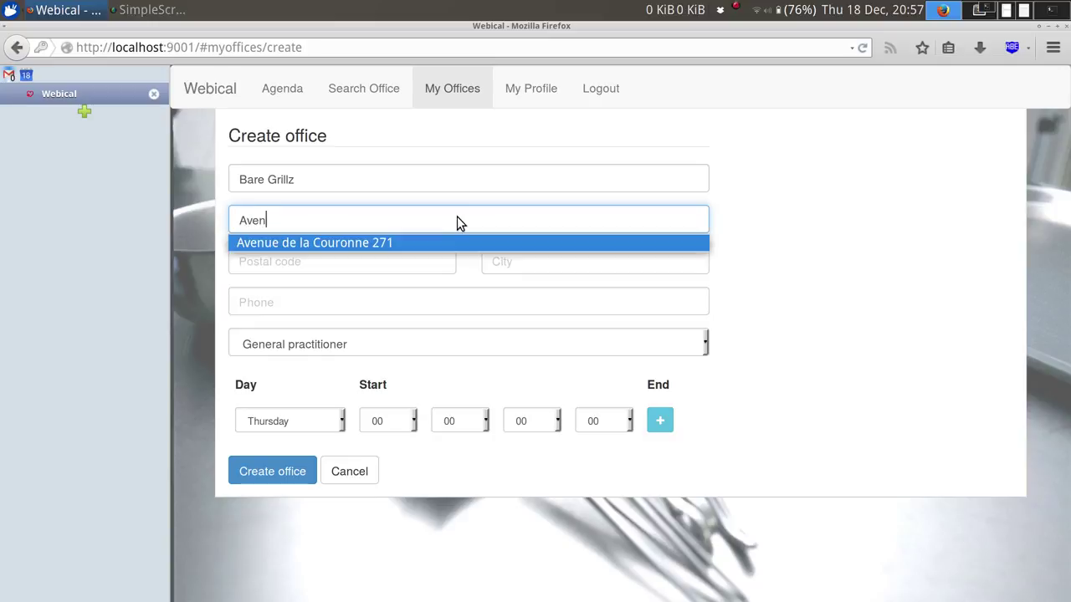
{"action": "key", "text": "Tab"}
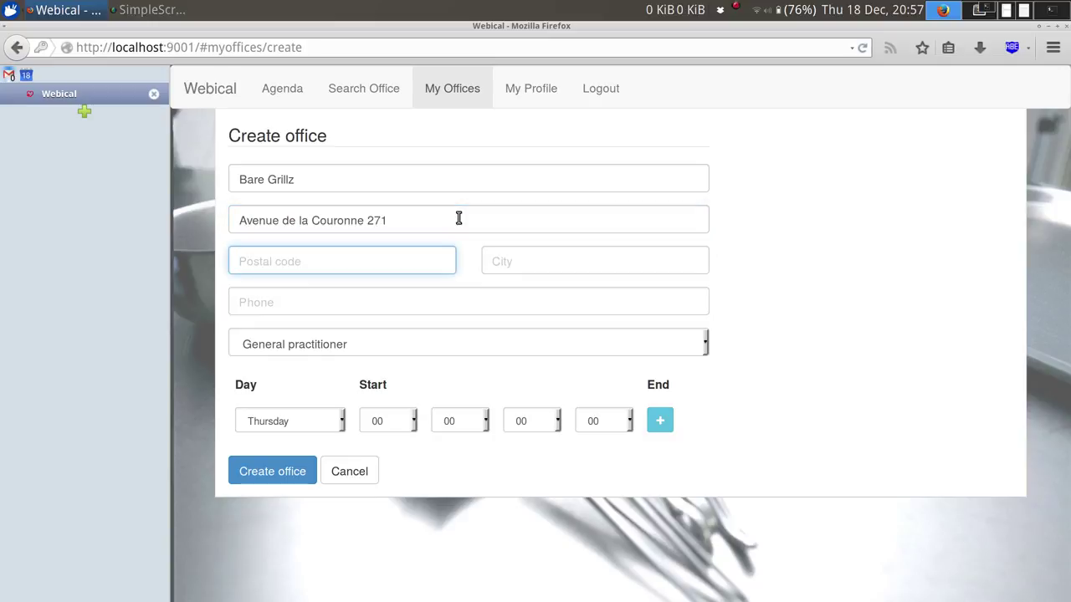
Enter postal code 1050 and city Ixelles for the new office.
{"action": "type", "text": "10"}
{"action": "key", "text": "Tab"}
{"action": "key", "text": "shift+Tab"}
{"action": "type", "text": "10"}
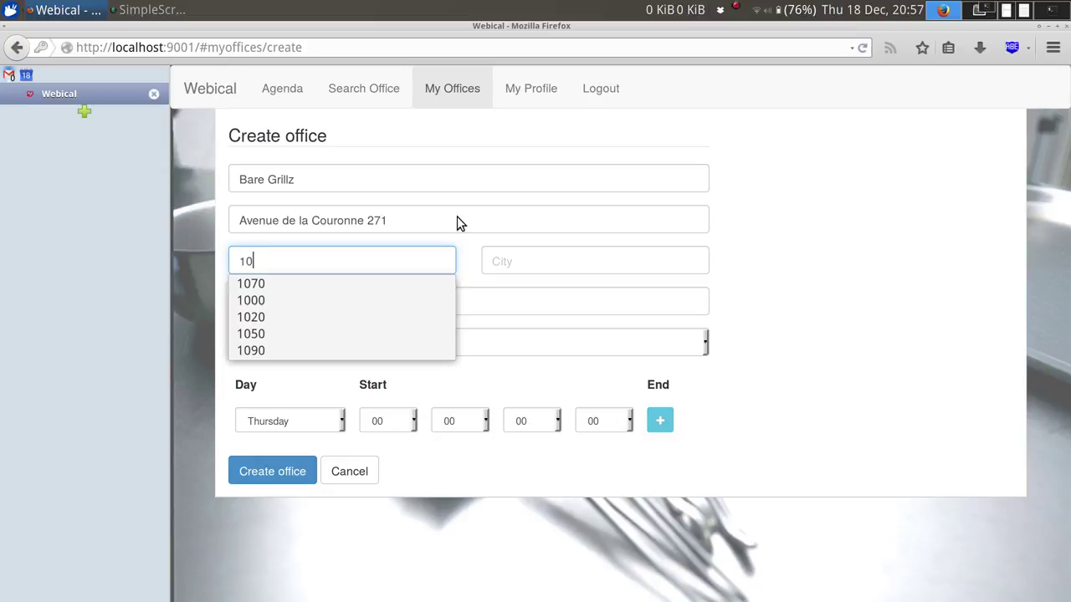
{"action": "type", "text": "00"}
{"action": "key", "text": "BackSpace"}
{"action": "key", "text": "BackSpace"}
{"action": "type", "text": "60"}
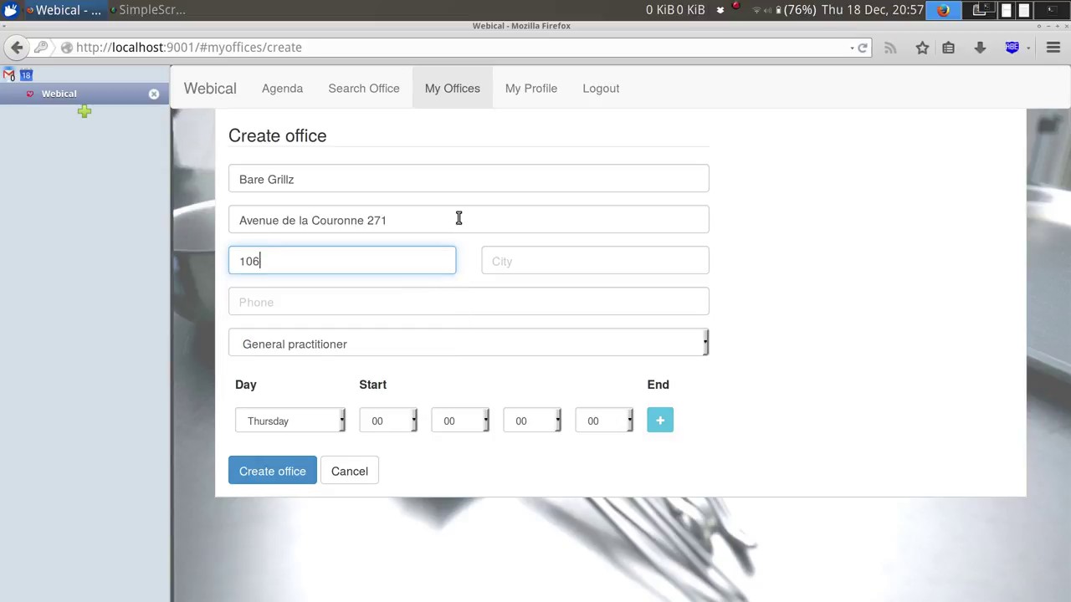
{"action": "key", "text": "BackSpace"}
{"action": "type", "text": "50"}
{"action": "key", "text": "Tab"}
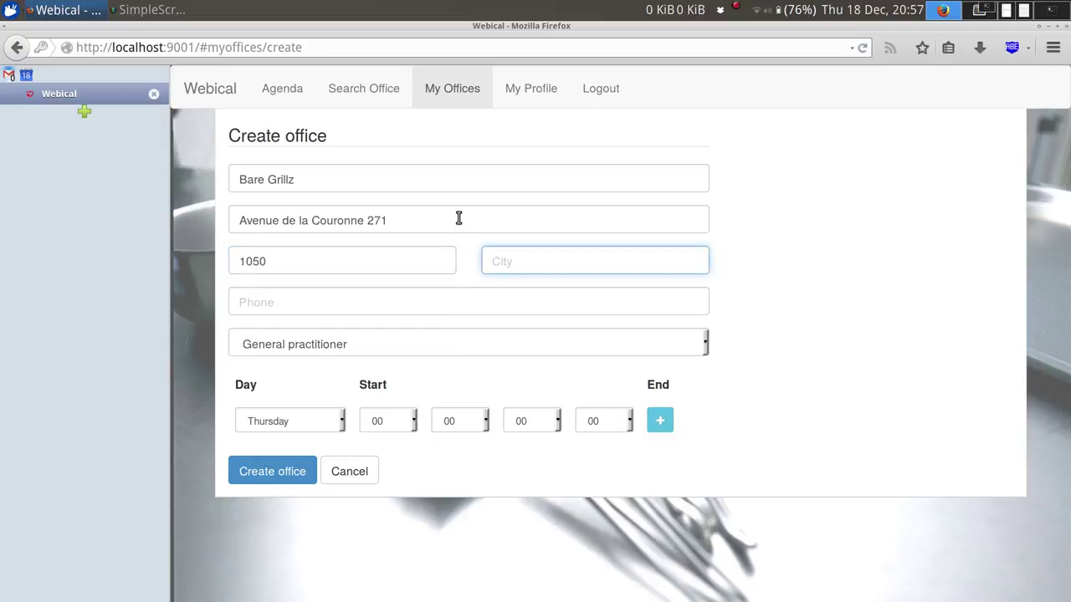
{"action": "type", "text": "Ixelles"}
Fill in the office's phone number, correcting the first attempt.
{"action": "key", "text": "Tab"}
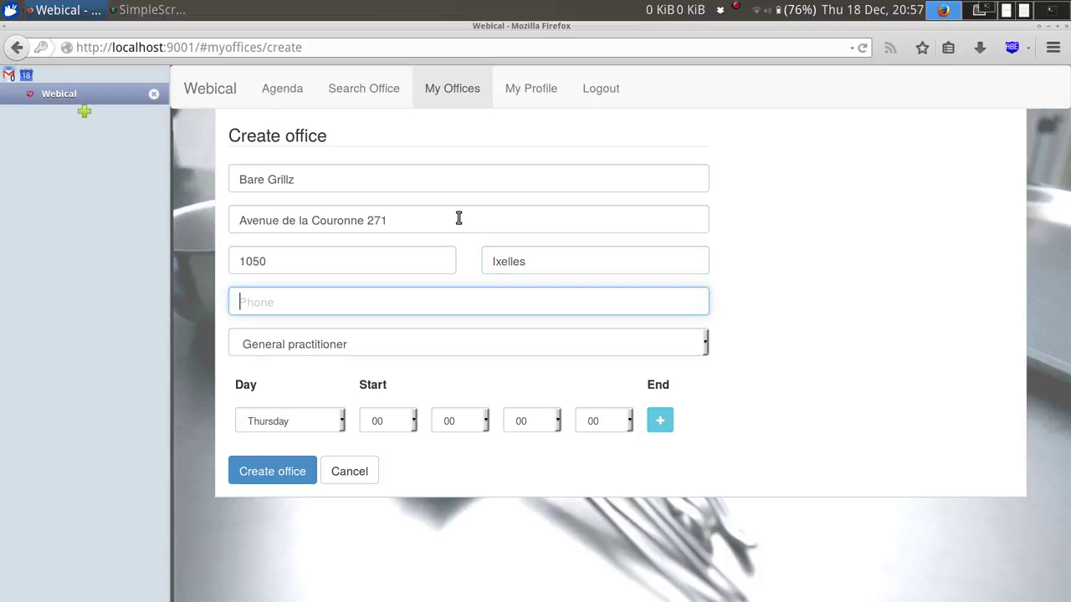
{"action": "type", "text": "03957057"}
{"action": "key", "text": "ctrl+a"}
{"action": "key", "text": "BackSpace"}
{"action": "type", "text": "dd"}
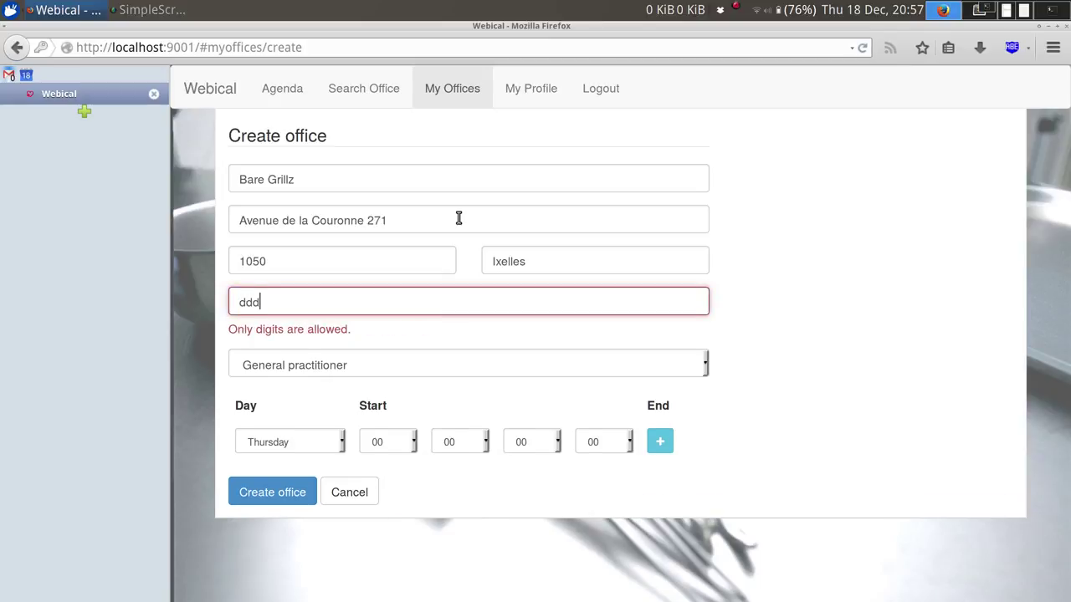
{"action": "key", "text": "BackSpace"}
{"action": "type", "text": "23598356"}
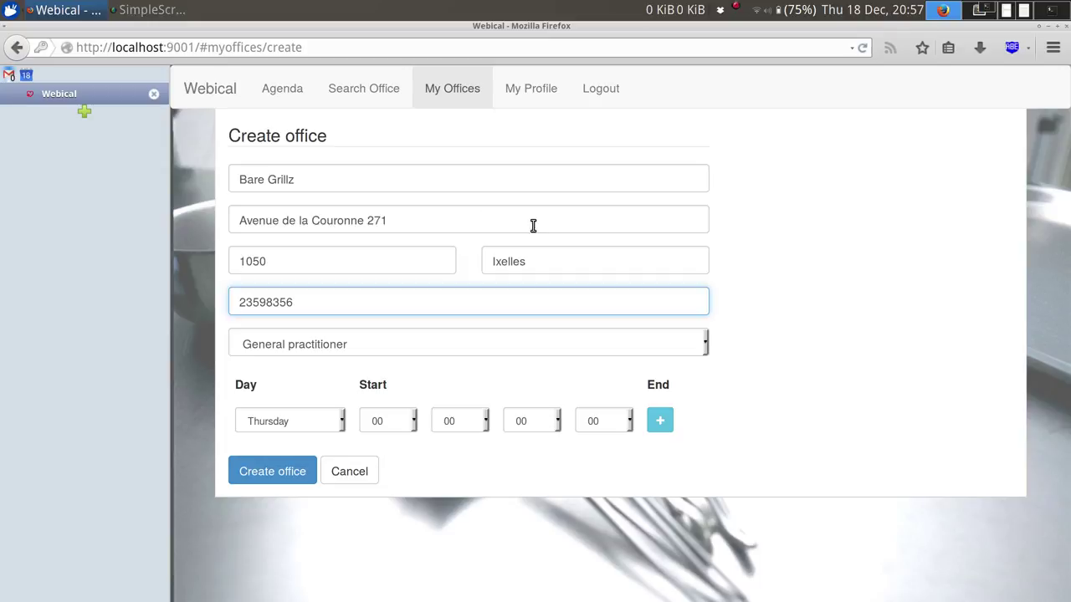
{"action": "left_click", "coordinate": [759, 337]}
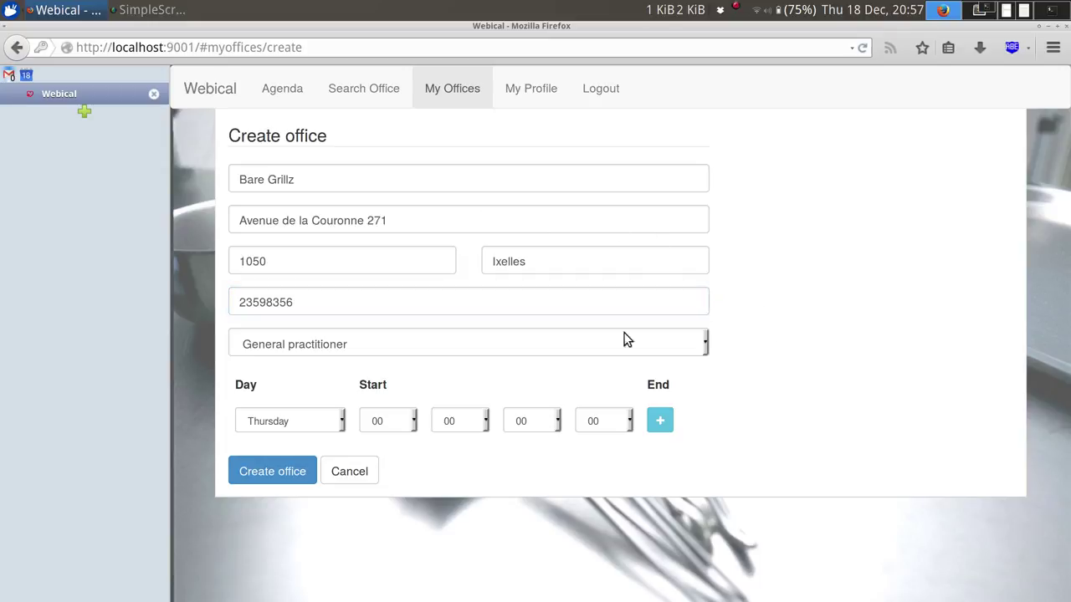
Test creating the office without a name, add two hours rows, then re-enter 'Bare Grillz'.
{"action": "triple_click", "coordinate": [379, 174]}
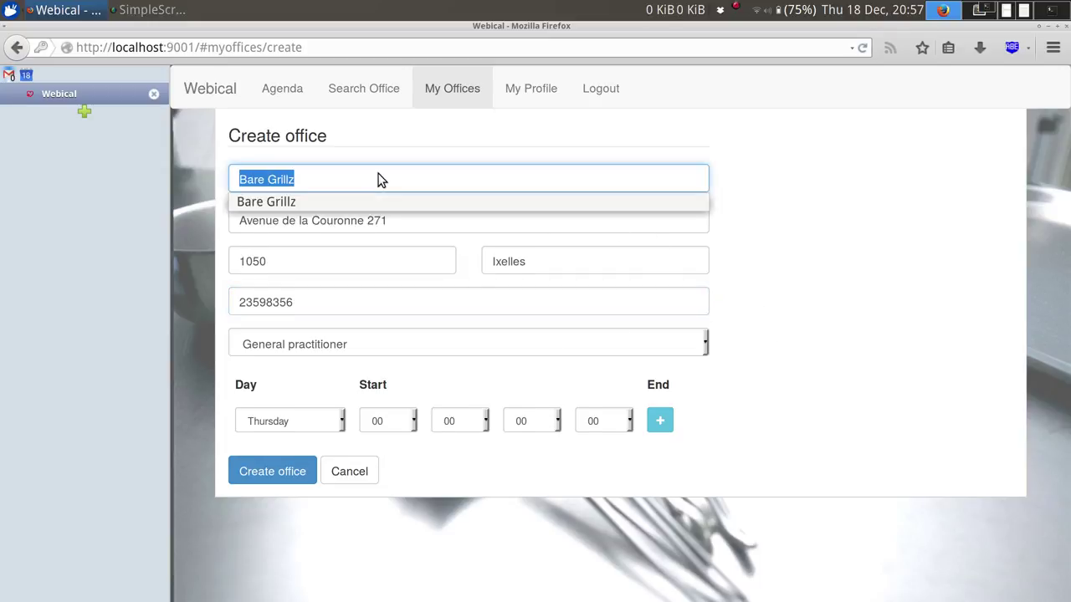
{"action": "key", "text": "BackSpace"}
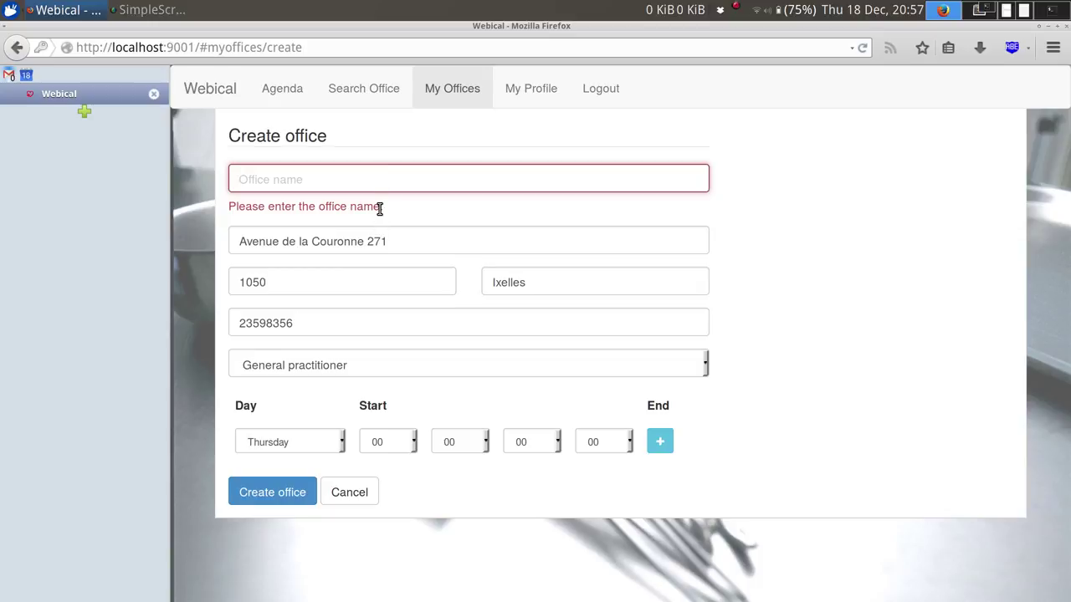
{"action": "left_click", "coordinate": [289, 492]}
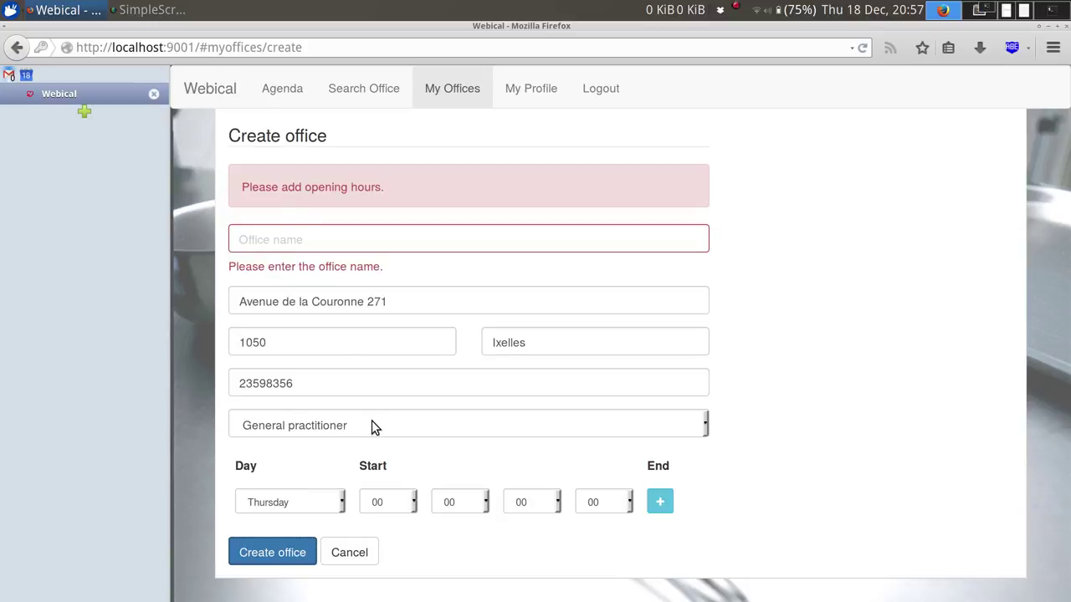
{"action": "left_click", "coordinate": [658, 506]}
{"action": "scroll", "coordinate": [794, 462], "scroll_direction": "down", "scroll_amount": 1}
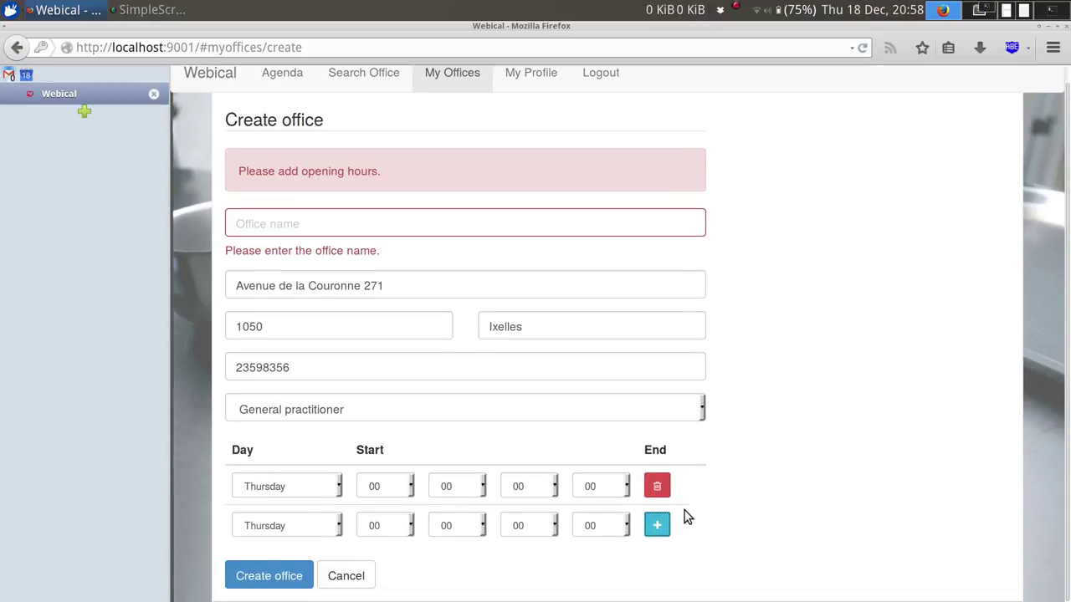
{"action": "left_click", "coordinate": [657, 532]}
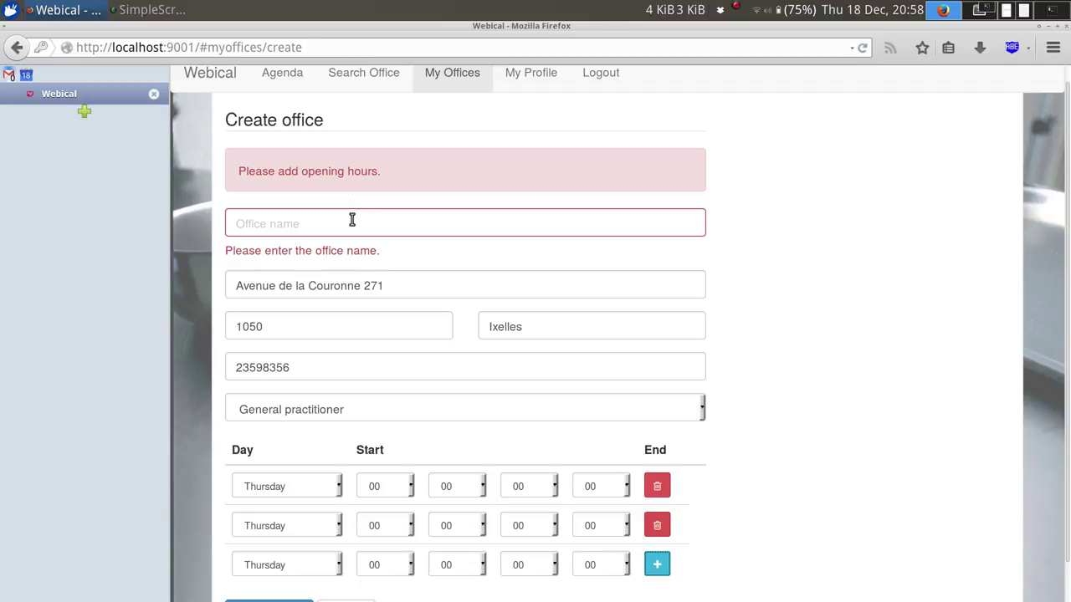
{"action": "left_click", "coordinate": [351, 220]}
{"action": "type", "text": "Bare"}
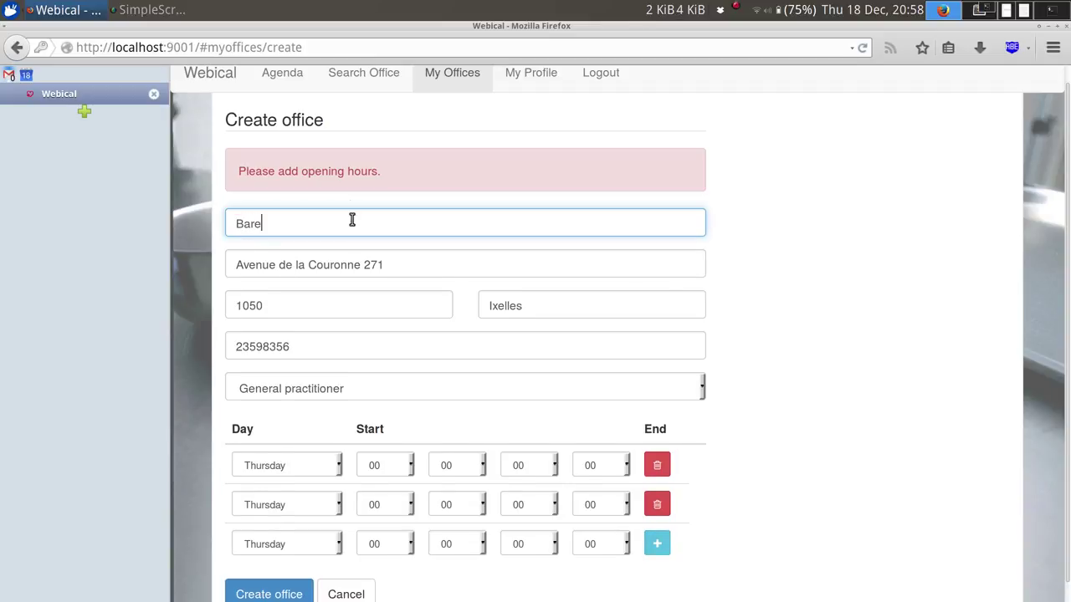
{"action": "type", "text": " Grillz"}
{"action": "left_click", "coordinate": [801, 211]}
Add and remove opening-hours rows until three rows remain.
{"action": "scroll", "coordinate": [800, 212], "scroll_direction": "down", "scroll_amount": 1}
{"action": "left_click", "coordinate": [667, 526]}
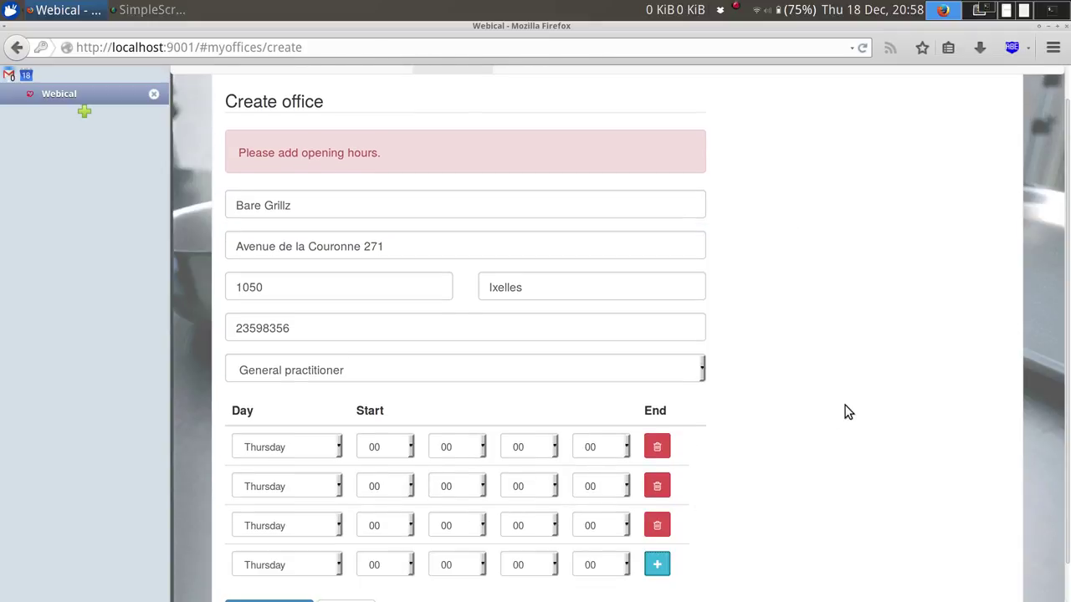
{"action": "scroll", "coordinate": [845, 411], "scroll_direction": "down", "scroll_amount": 1}
{"action": "left_click", "coordinate": [651, 527]}
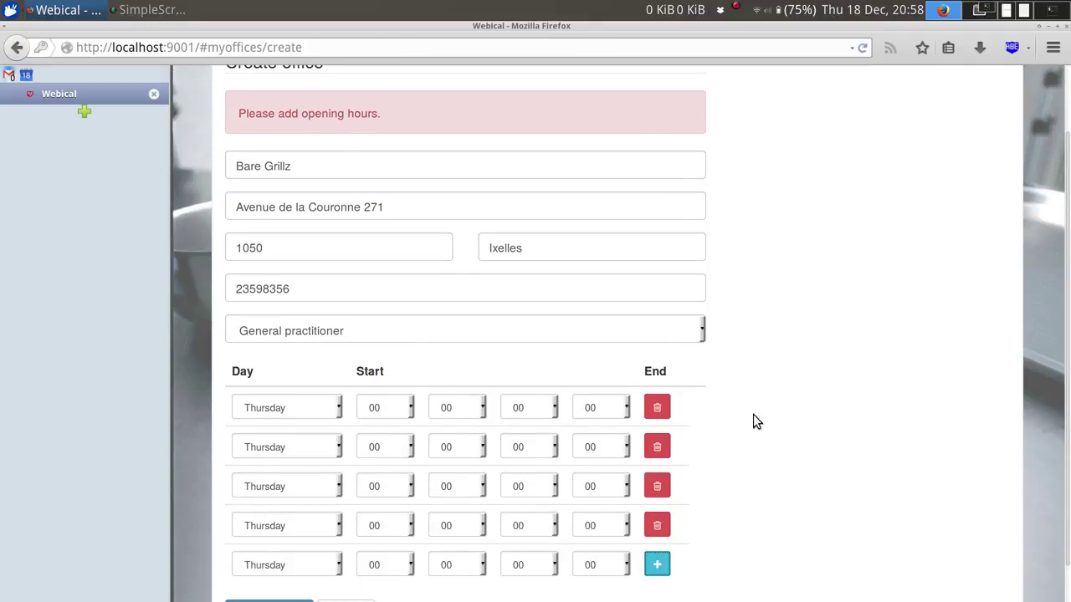
{"action": "scroll", "coordinate": [769, 398], "scroll_direction": "down", "scroll_amount": 1}
{"action": "left_click", "coordinate": [659, 410]}
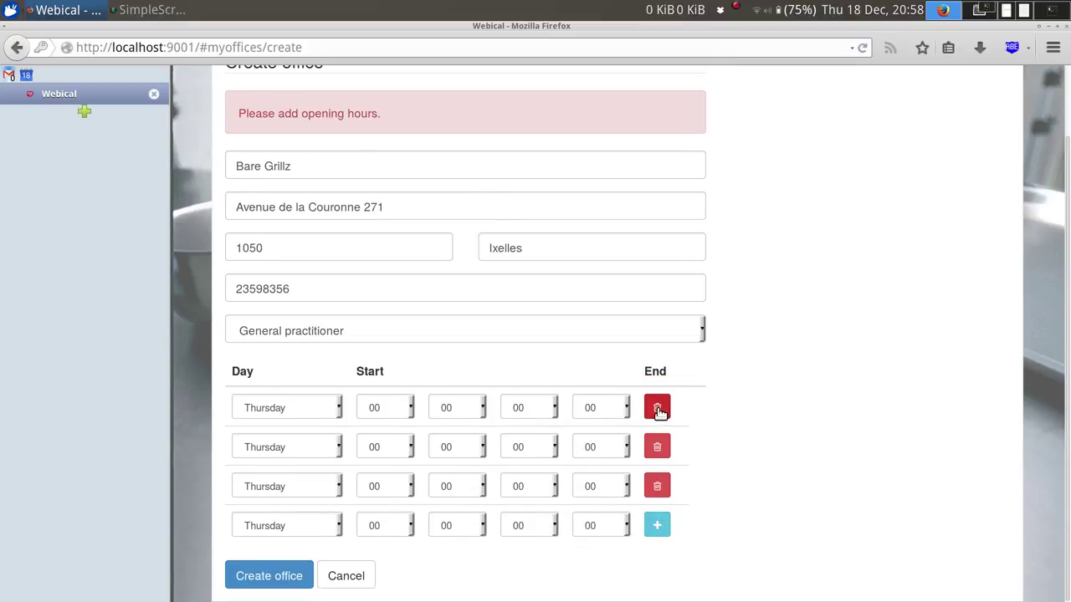
{"action": "left_click", "coordinate": [658, 409]}
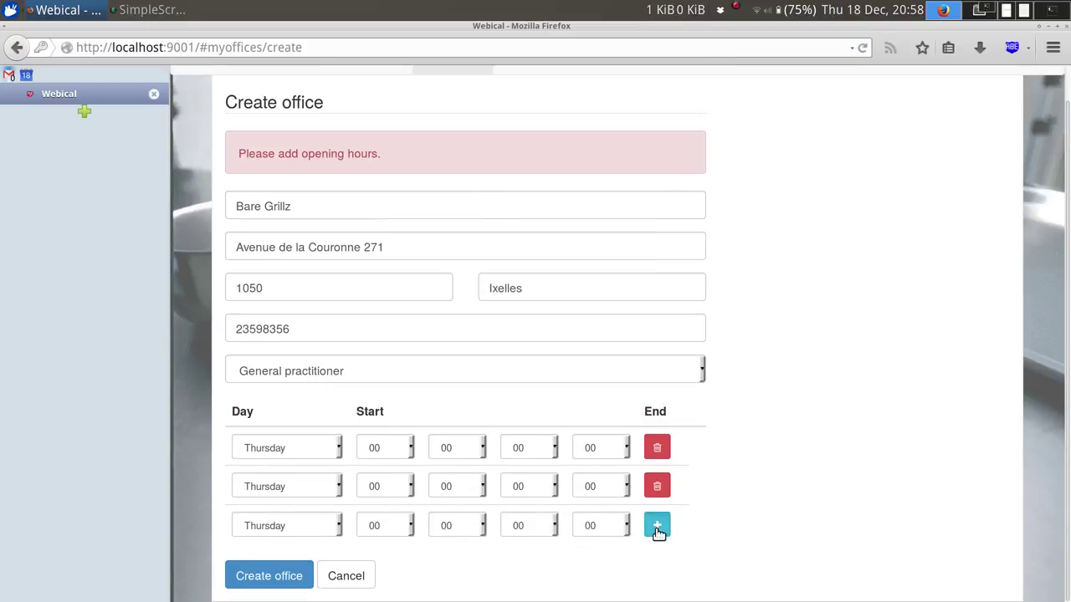
{"action": "left_click", "coordinate": [658, 527]}
{"action": "scroll", "coordinate": [758, 451], "scroll_direction": "down", "scroll_amount": 1}
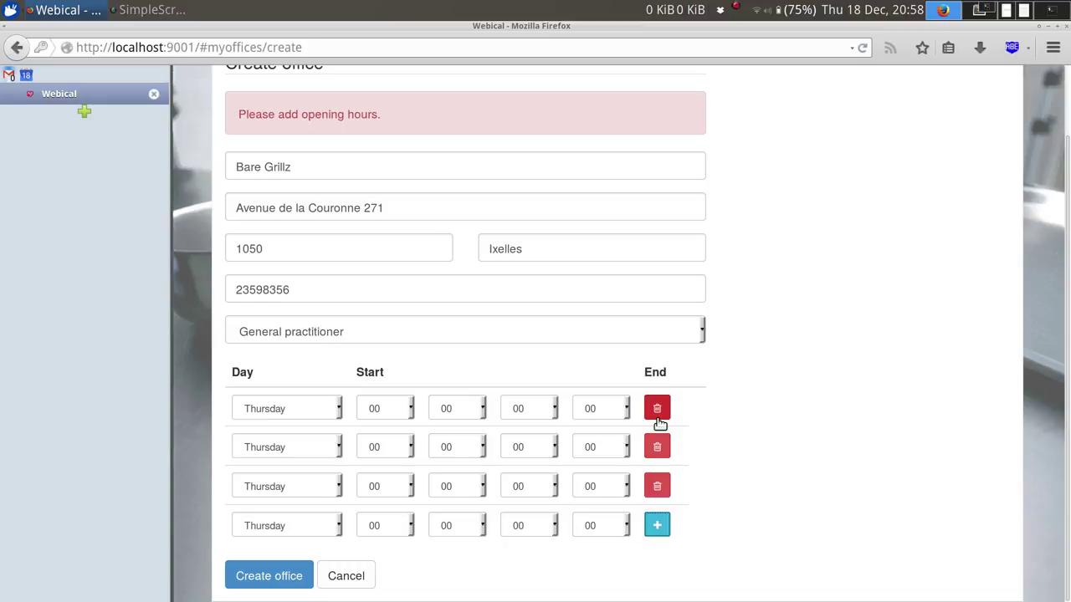
{"action": "left_click", "coordinate": [658, 409]}
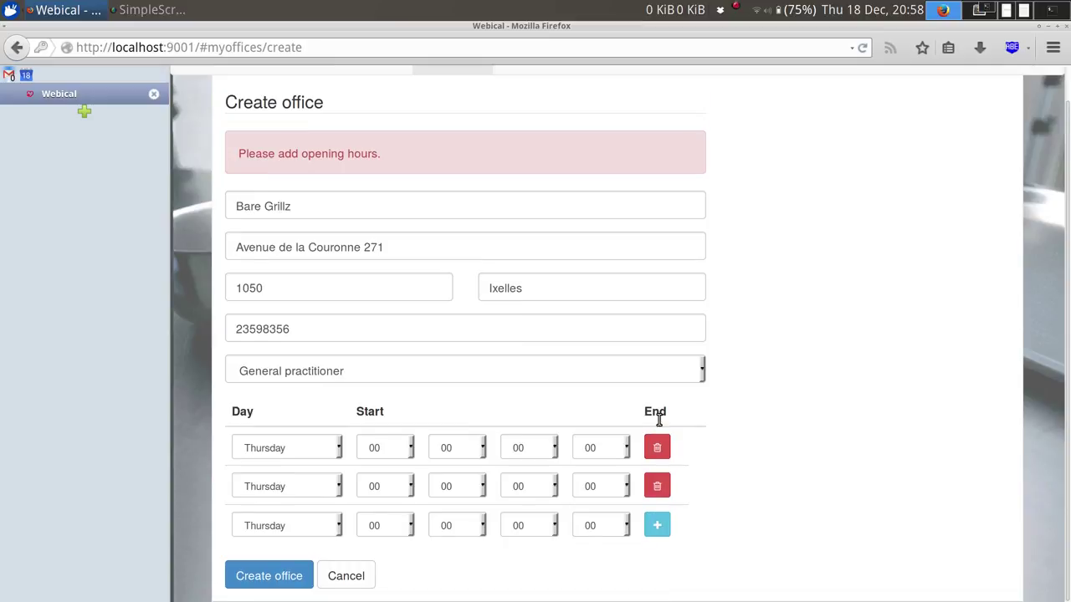
Set the first opening-hours row to Friday, closing at 12:00.
{"action": "left_click", "coordinate": [286, 448]}
{"action": "key", "text": "Down"}
{"action": "key", "text": "Tab"}
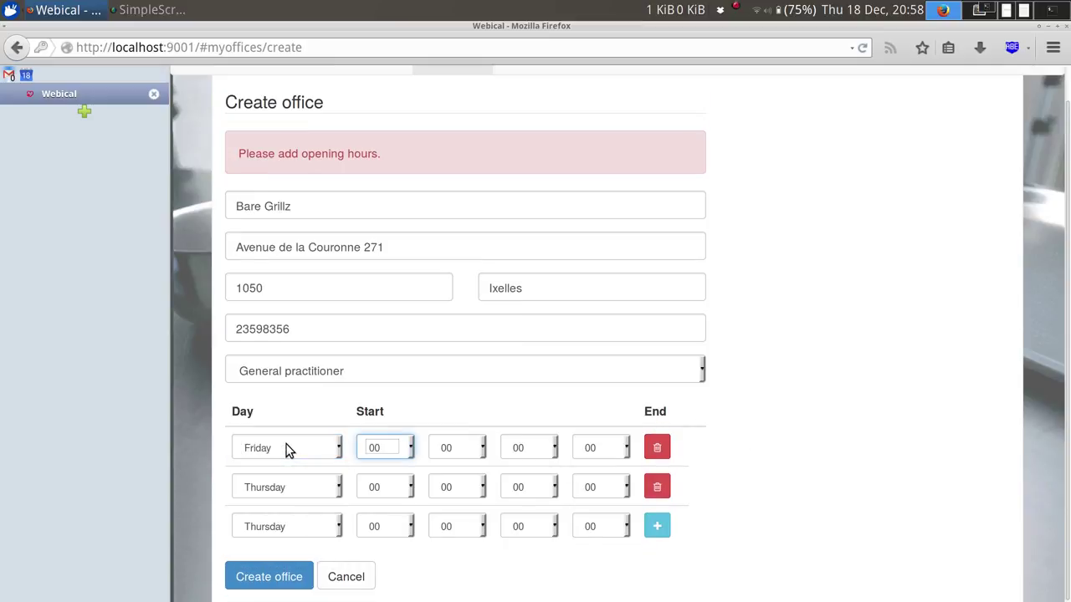
{"action": "key", "text": "Tab"}
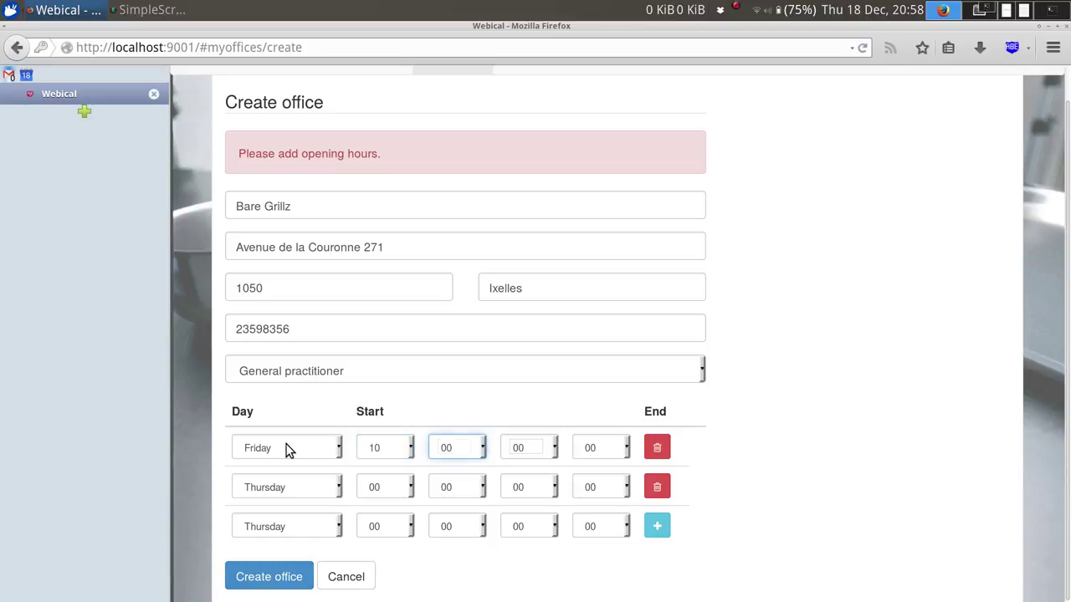
{"action": "key", "text": "Tab"}
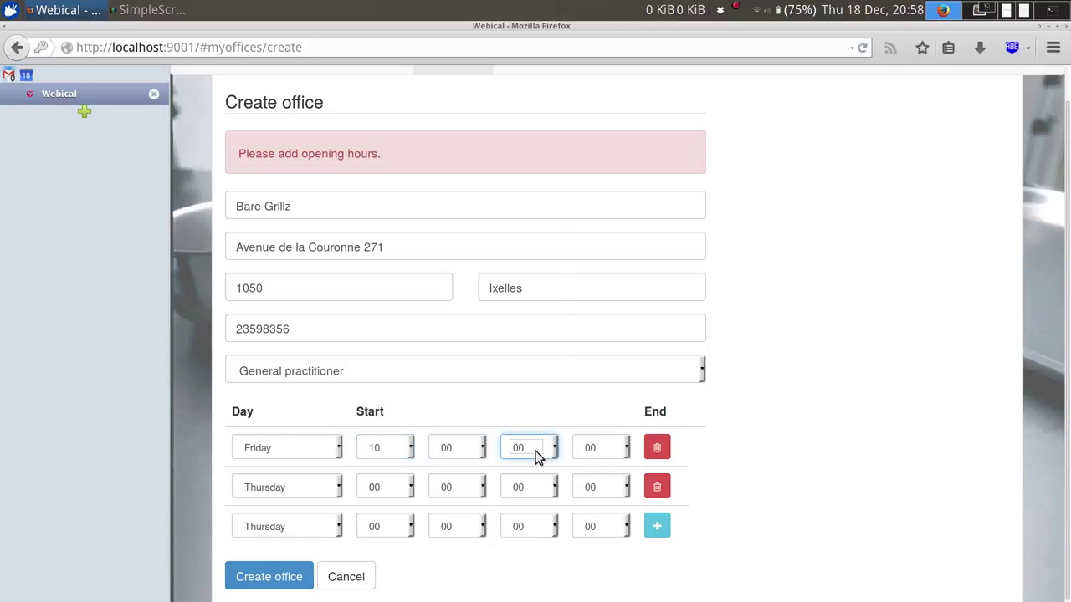
{"action": "left_click", "coordinate": [540, 449]}
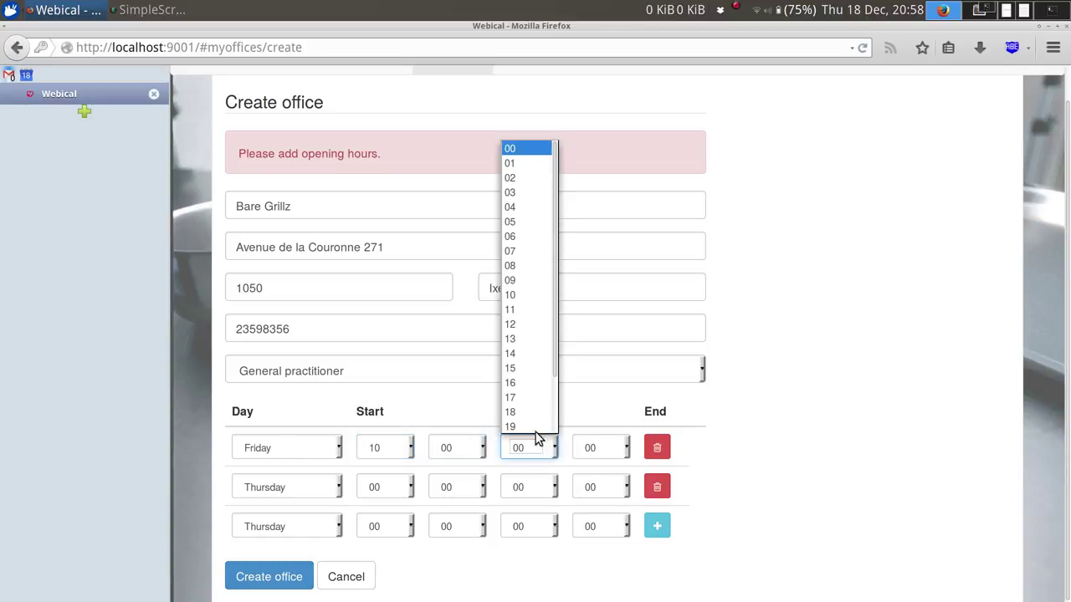
{"action": "left_click", "coordinate": [523, 325]}
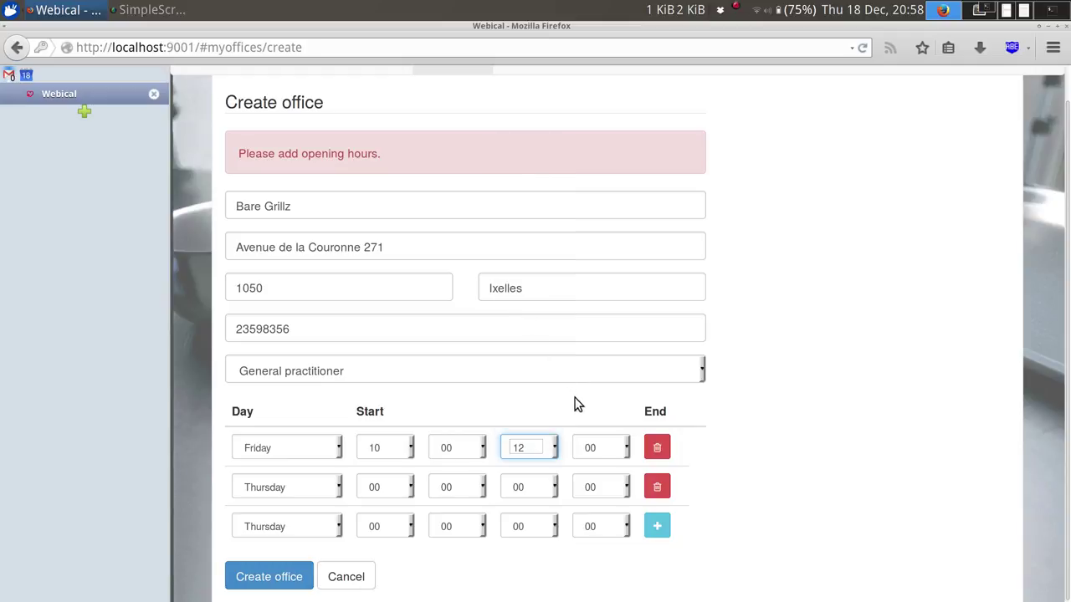
Set the second opening-hours row to Friday 14:00–16:00.
{"action": "left_click", "coordinate": [275, 483]}
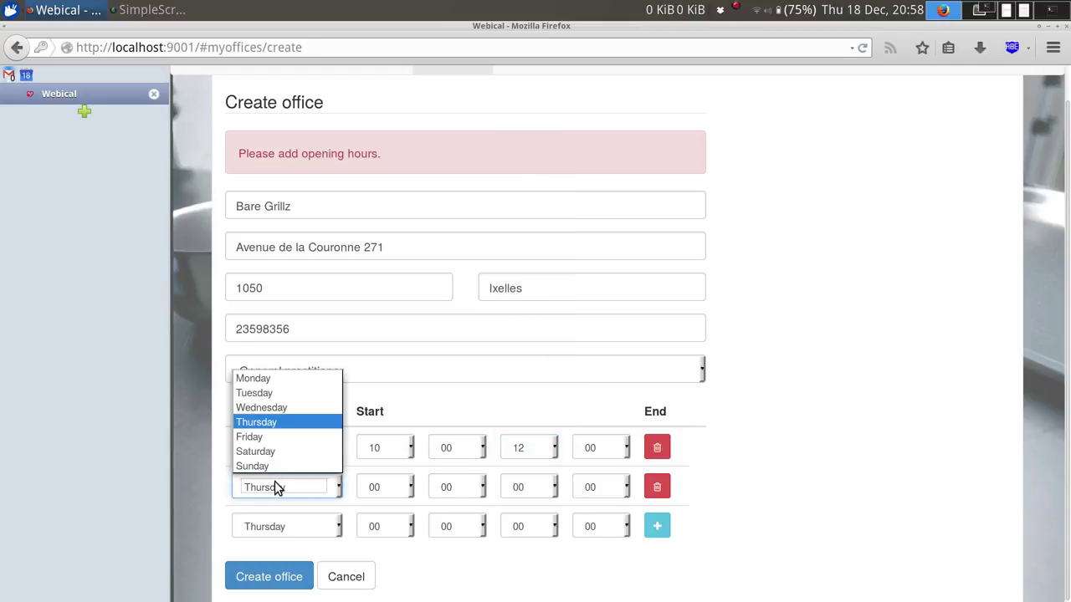
{"action": "left_click", "coordinate": [262, 436]}
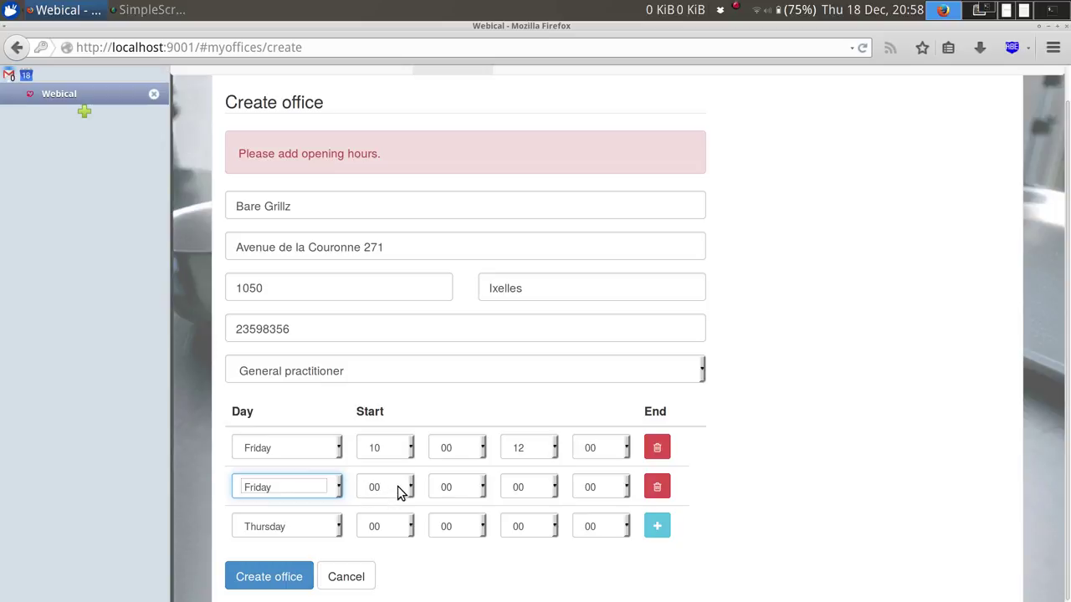
{"action": "left_click", "coordinate": [396, 487]}
{"action": "left_click", "coordinate": [383, 392]}
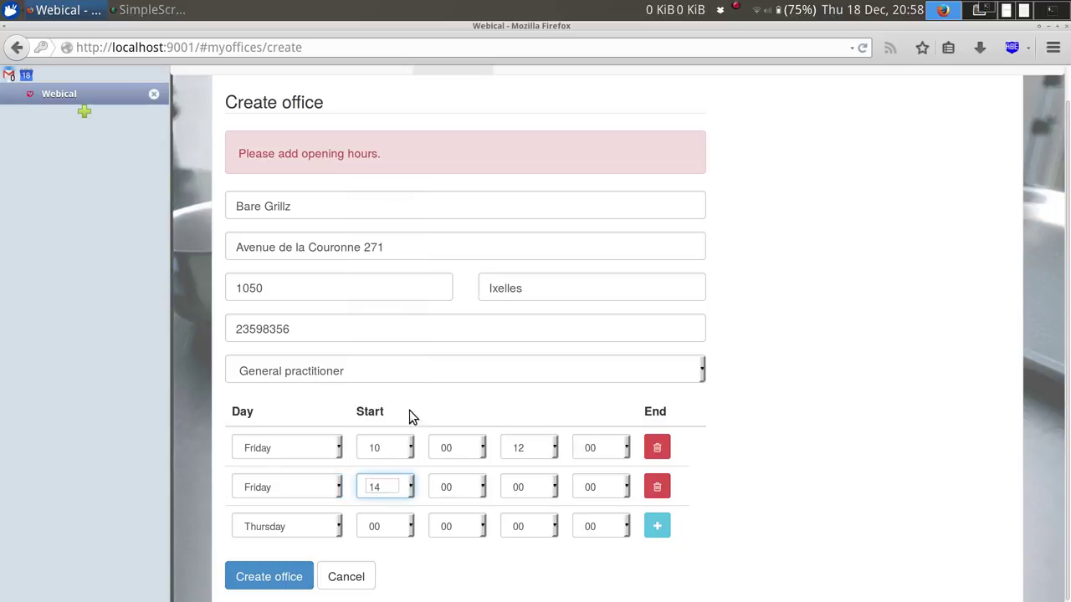
{"action": "left_click", "coordinate": [546, 490]}
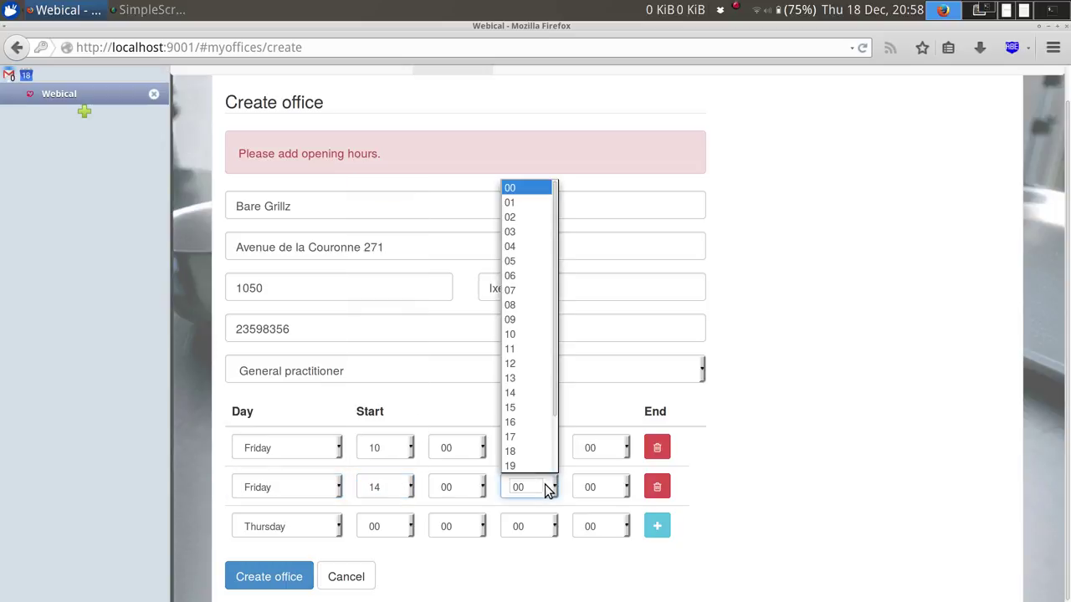
{"action": "left_click", "coordinate": [534, 421]}
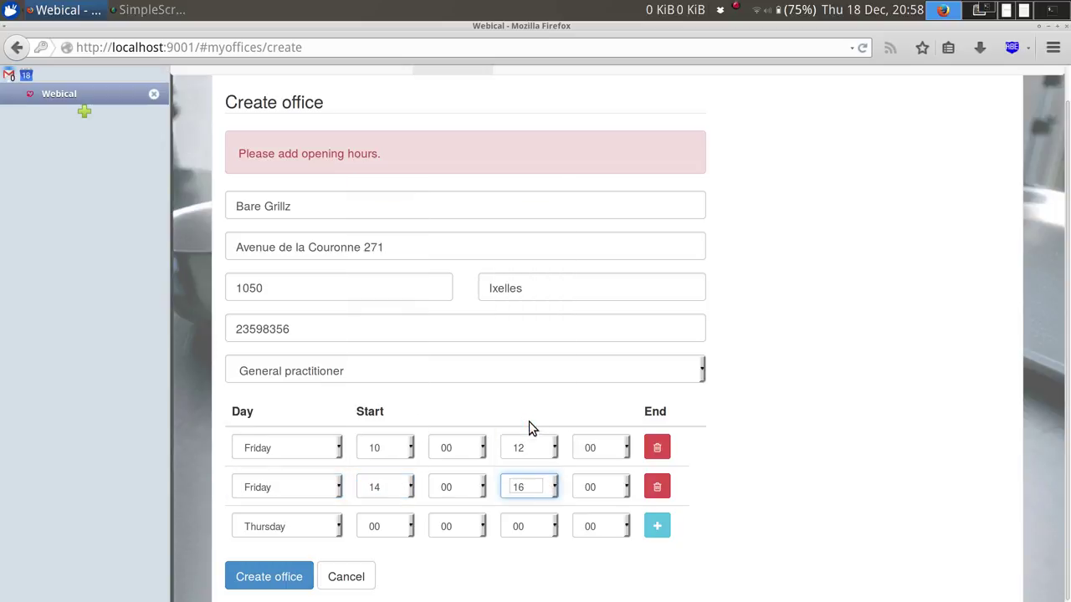
{"action": "left_click", "coordinate": [705, 483]}
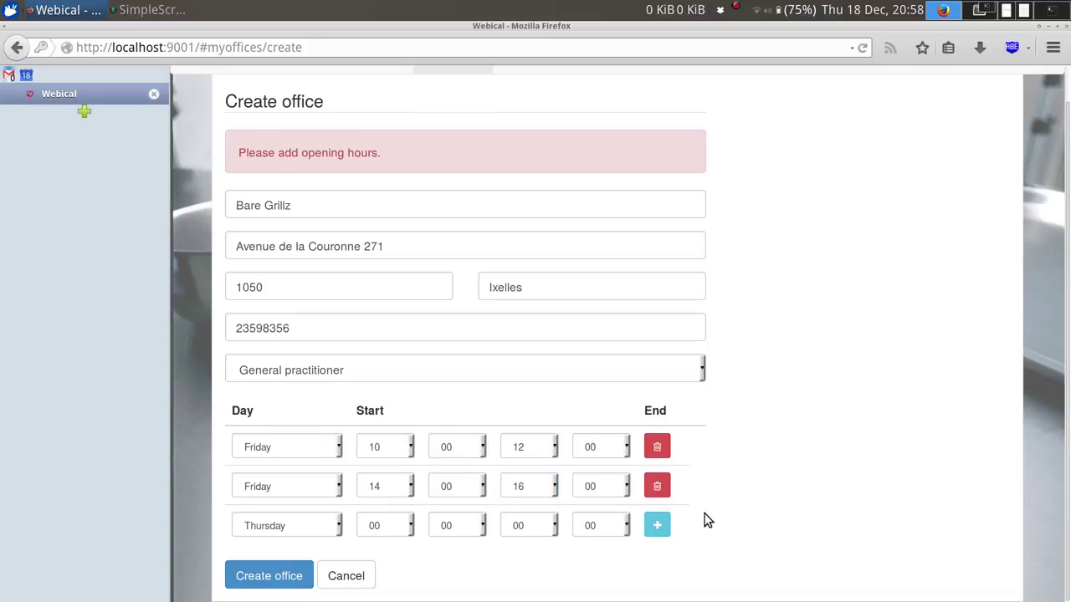
Try a 13:00 start for the first row, then restore it to 10:00.
{"action": "left_click", "coordinate": [397, 450]}
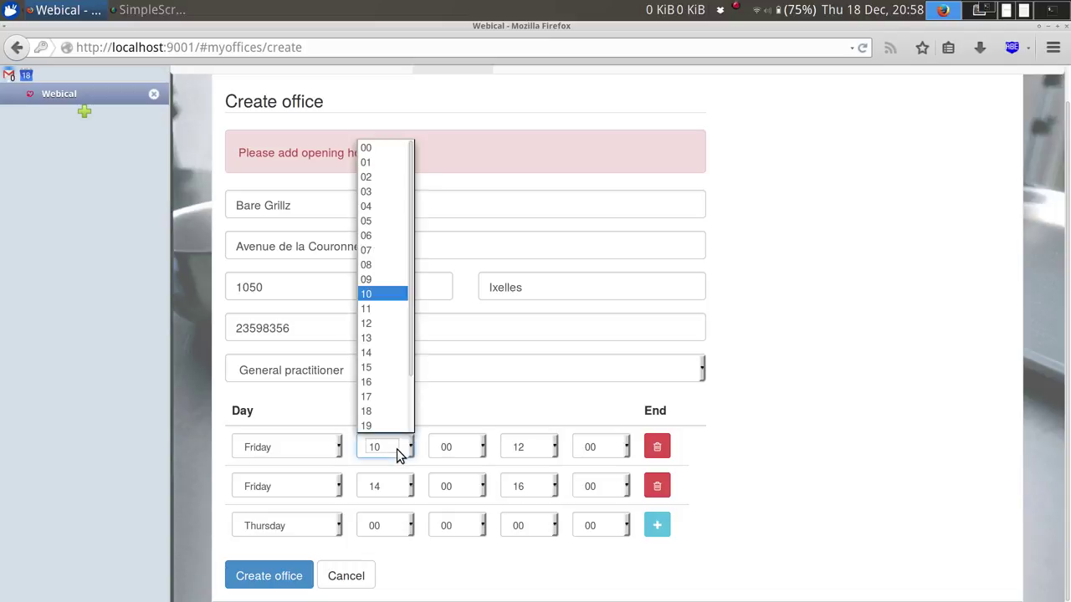
{"action": "left_click", "coordinate": [386, 337]}
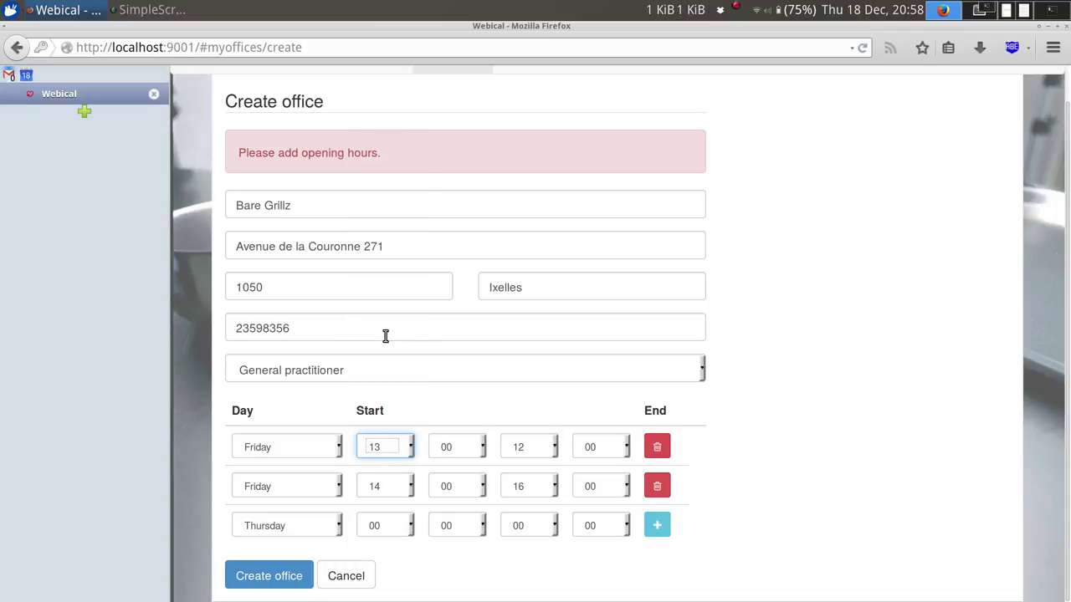
{"action": "left_click", "coordinate": [285, 577]}
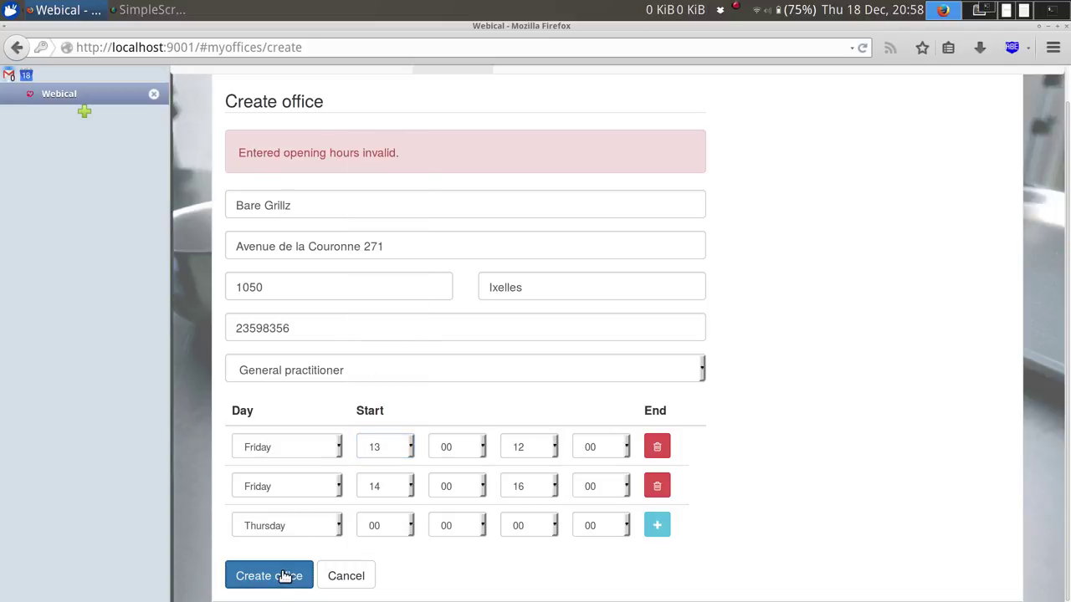
{"action": "left_click", "coordinate": [398, 449]}
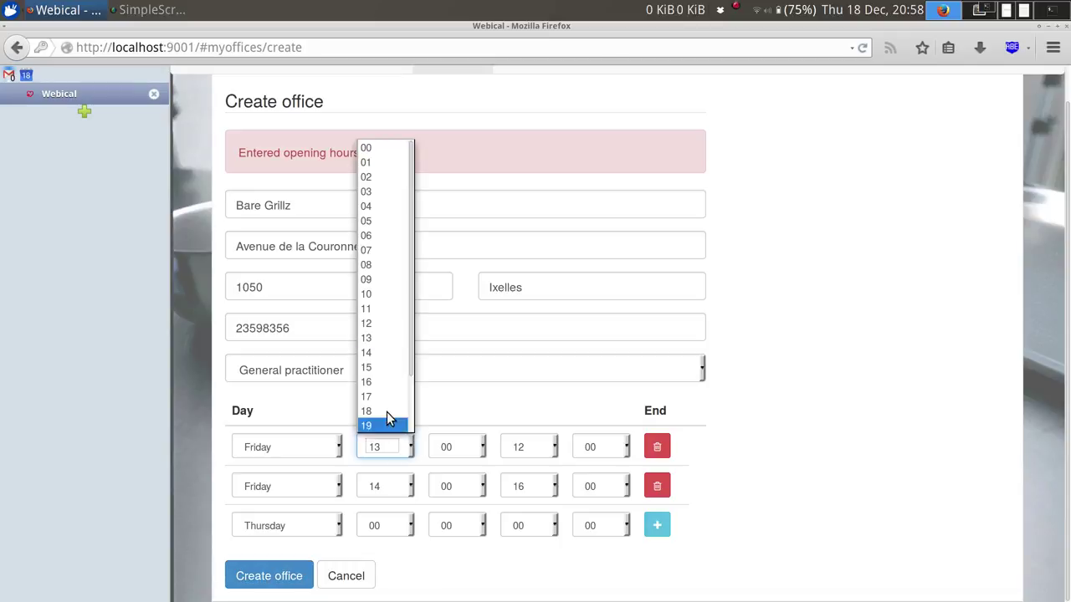
{"action": "left_click", "coordinate": [373, 294]}
{"action": "left_click", "coordinate": [774, 380]}
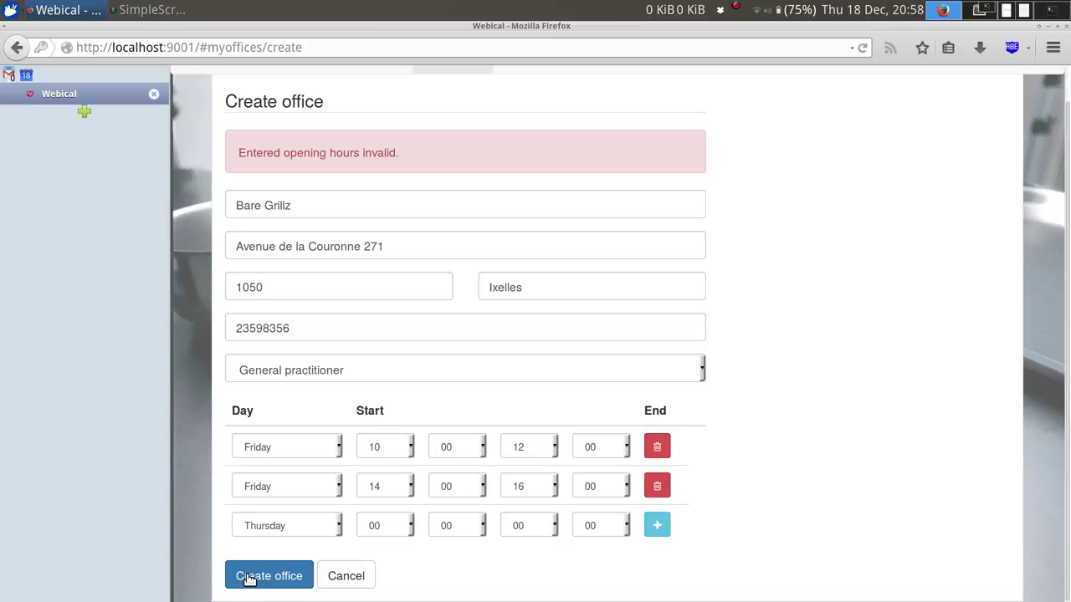
Save Bare Grillz, review its Friday hours in My Offices, and open its edit form.
{"action": "left_click", "coordinate": [248, 577]}
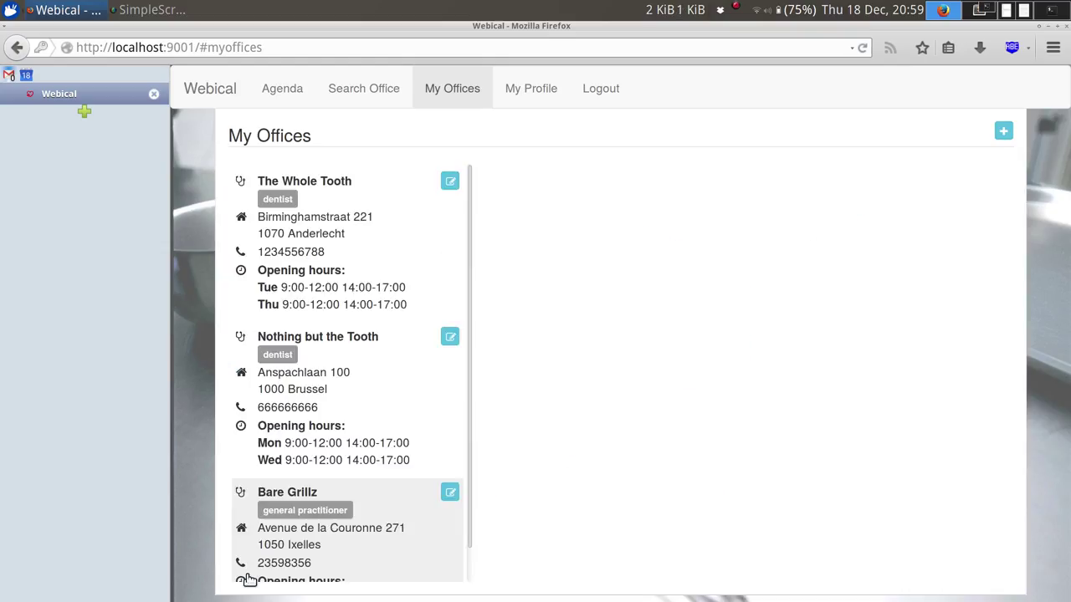
{"action": "scroll", "coordinate": [411, 426], "scroll_direction": "down", "scroll_amount": 1}
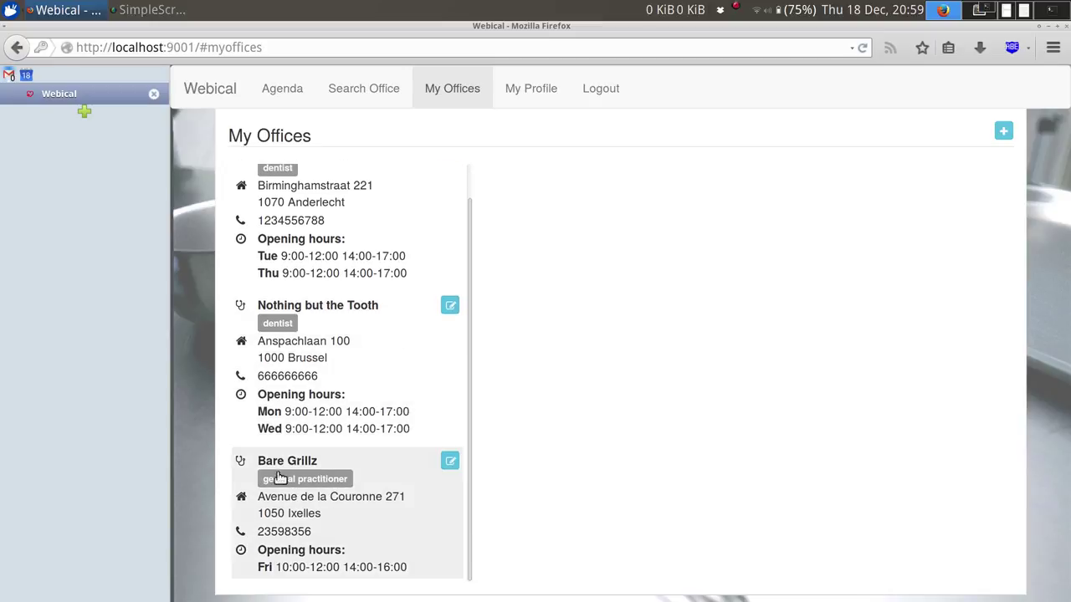
{"action": "left_click_drag", "start_coordinate": [265, 461], "coordinate": [424, 565]}
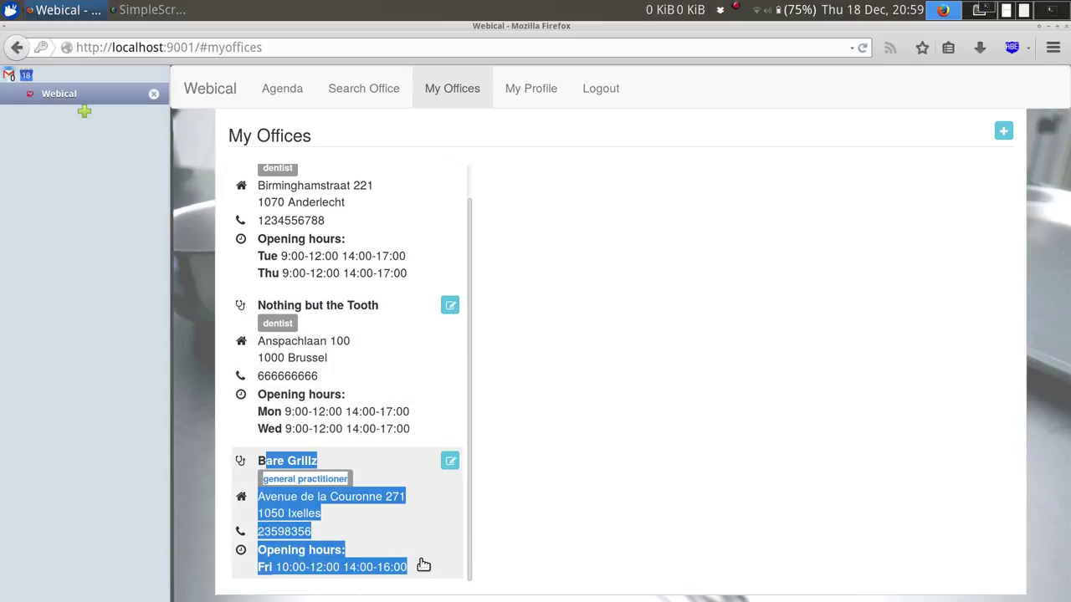
{"action": "left_click", "coordinate": [423, 565]}
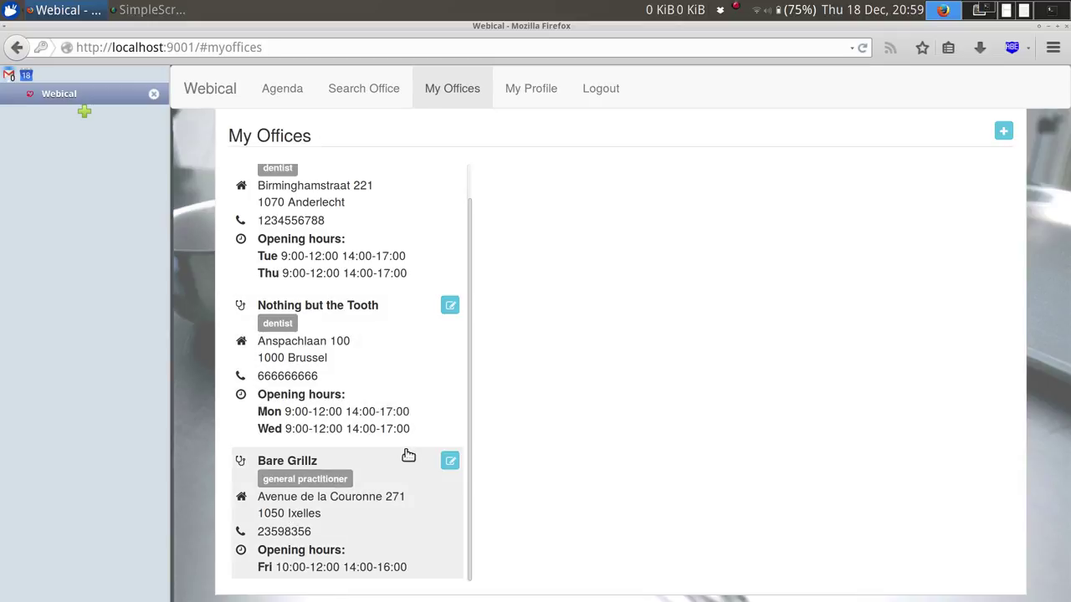
{"action": "triple_click", "coordinate": [311, 485]}
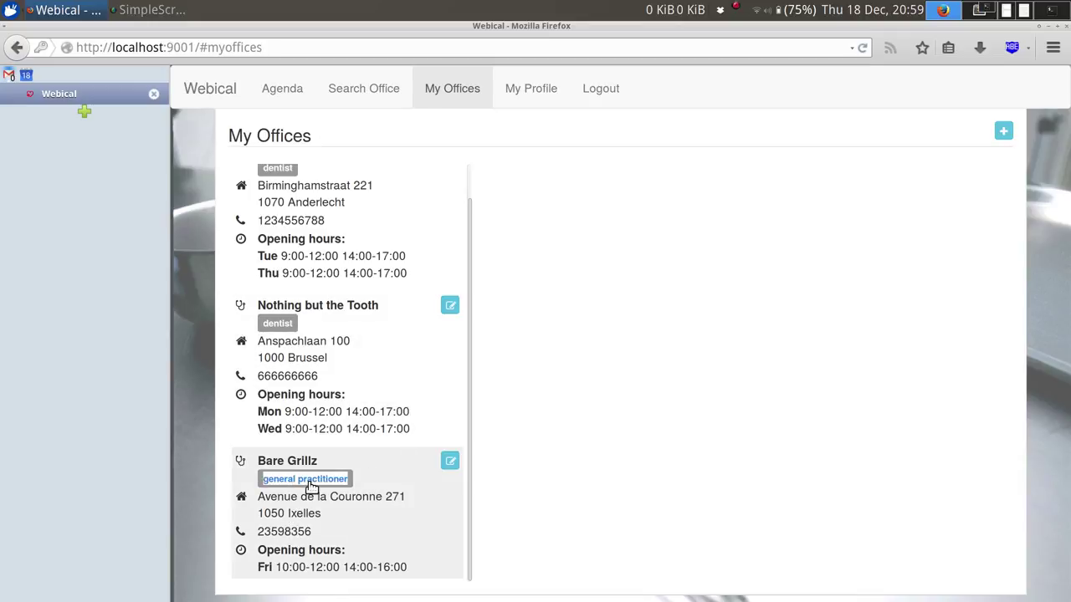
{"action": "left_click", "coordinate": [450, 463]}
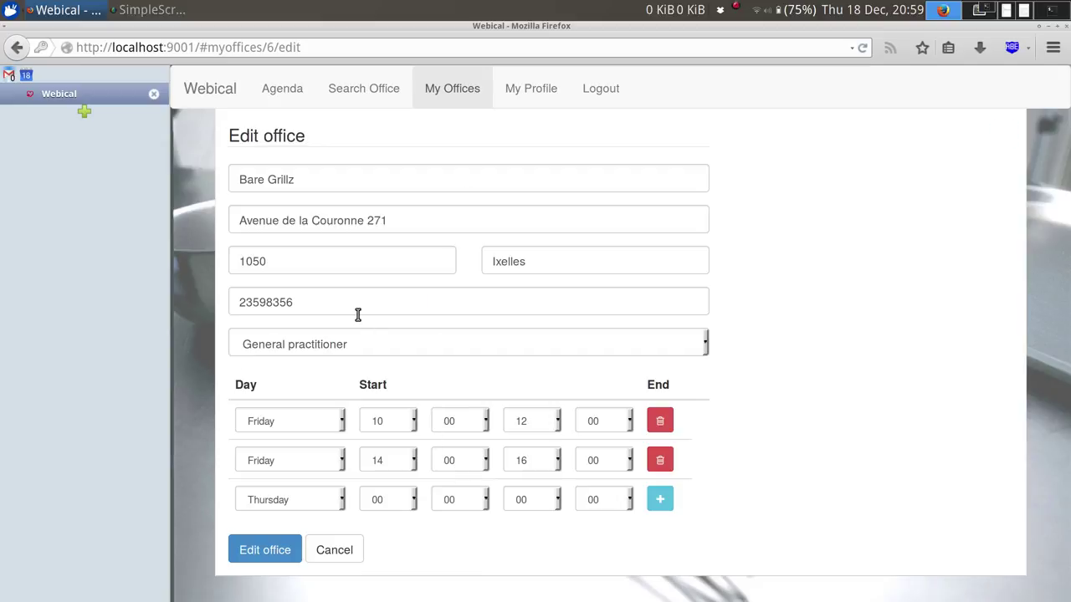
Change Bare Grillz's specialty to Dentist, save it, and go to Search Office.
{"action": "left_click", "coordinate": [356, 342]}
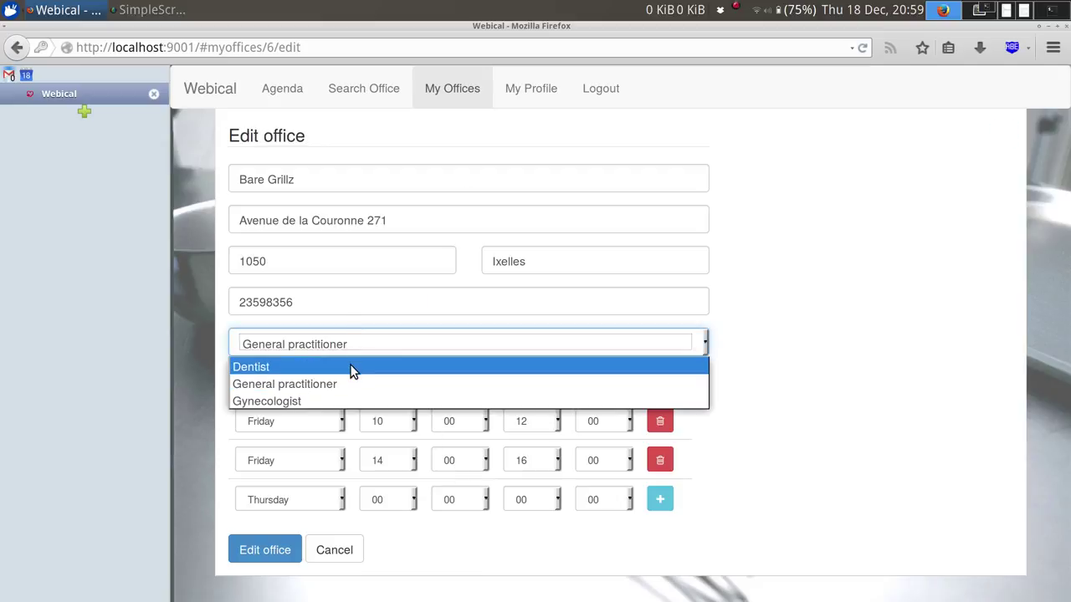
{"action": "left_click", "coordinate": [351, 368]}
{"action": "left_click", "coordinate": [275, 551]}
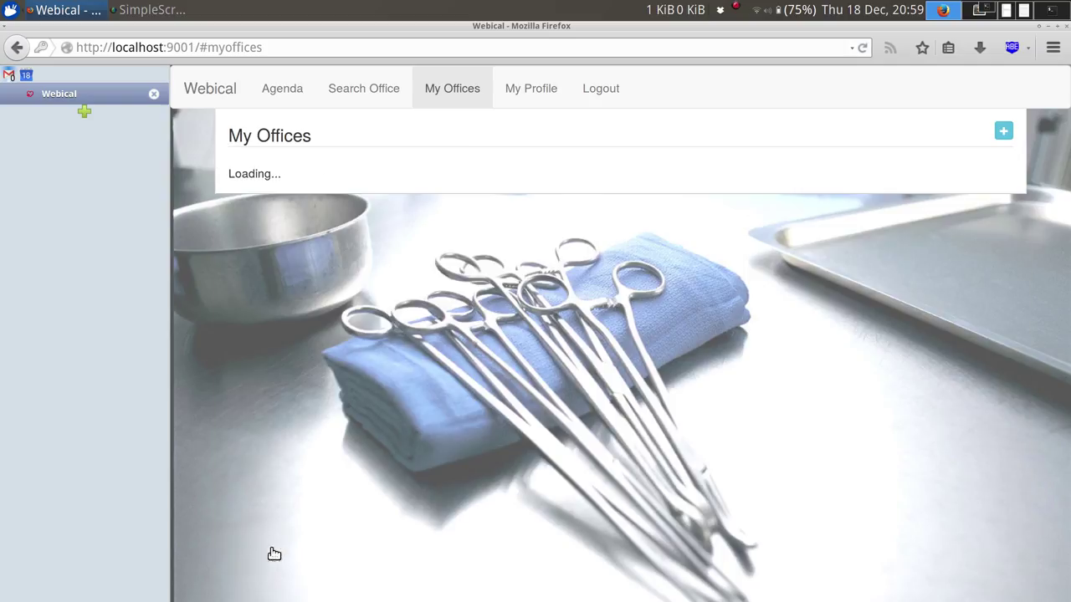
{"action": "scroll", "coordinate": [420, 427], "scroll_direction": "down", "scroll_amount": 1}
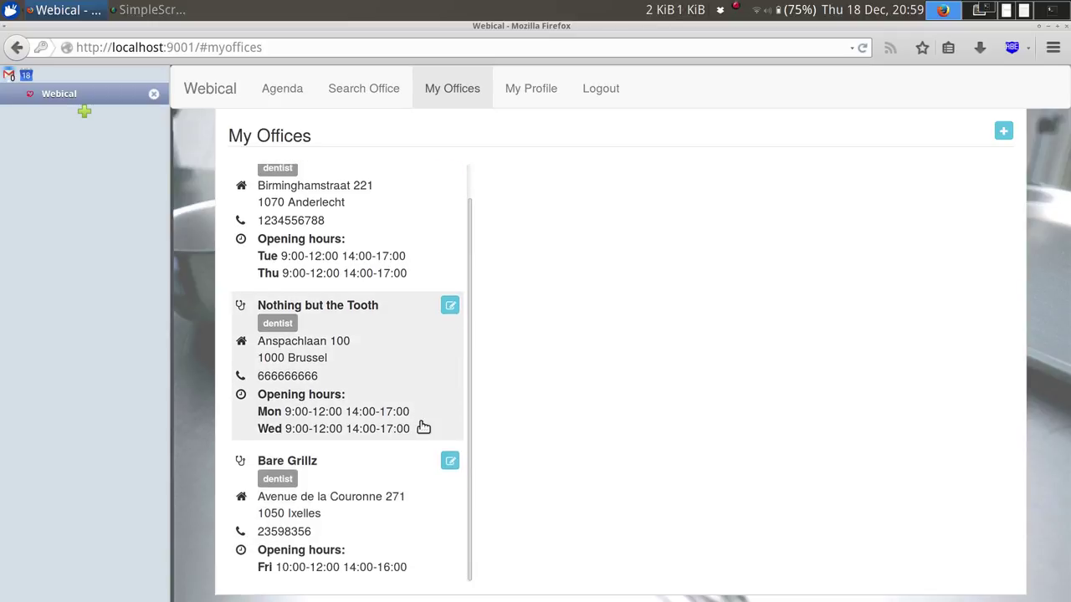
{"action": "double_click", "coordinate": [284, 483]}
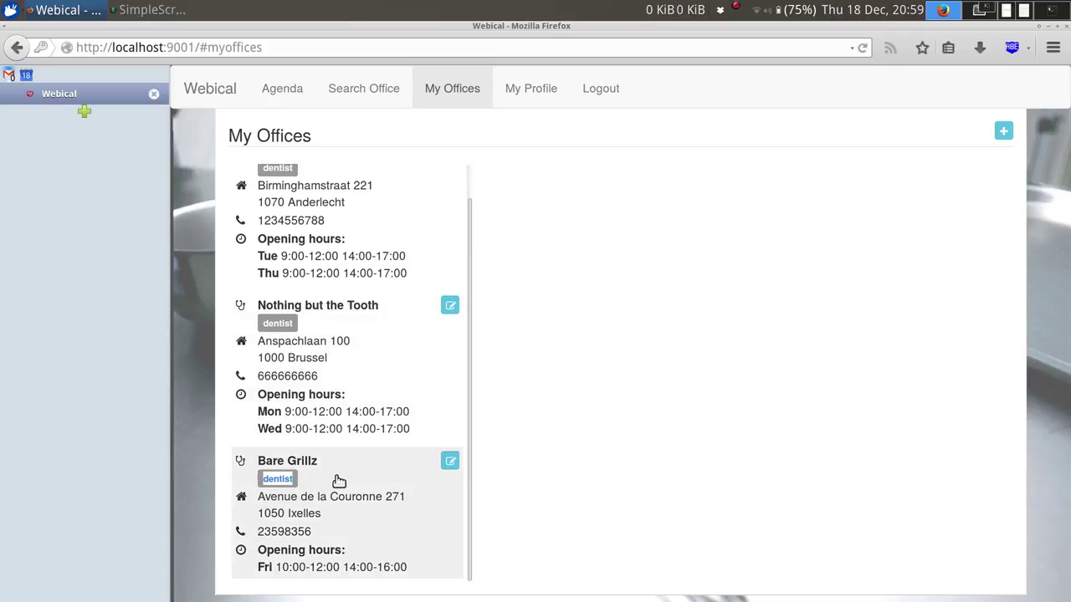
{"action": "left_click", "coordinate": [339, 481]}
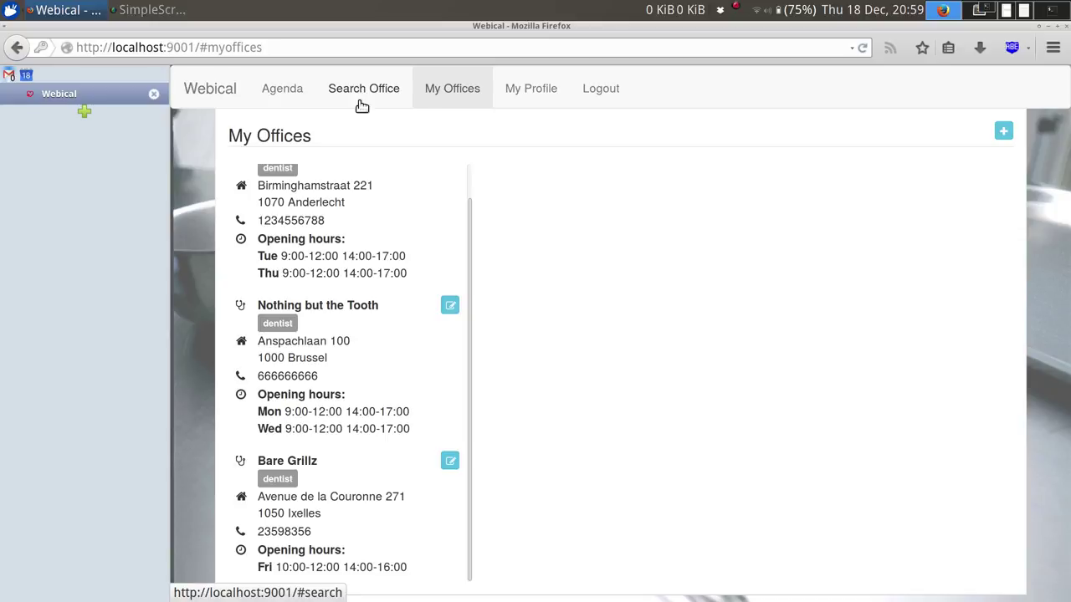
{"action": "left_click_drag", "start_coordinate": [257, 461], "coordinate": [329, 461]}
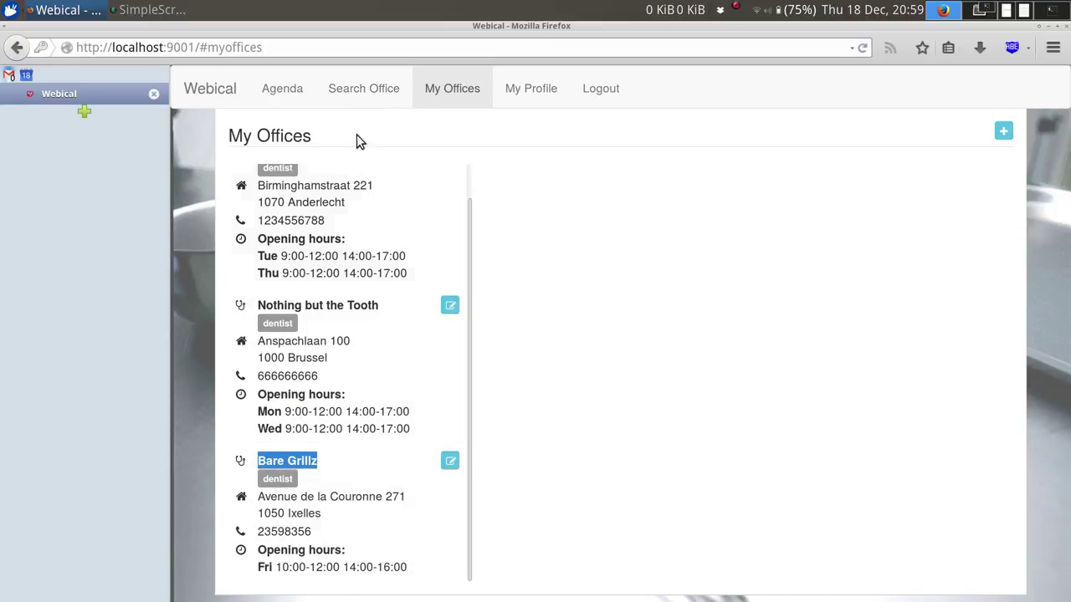
{"action": "left_click", "coordinate": [353, 94]}
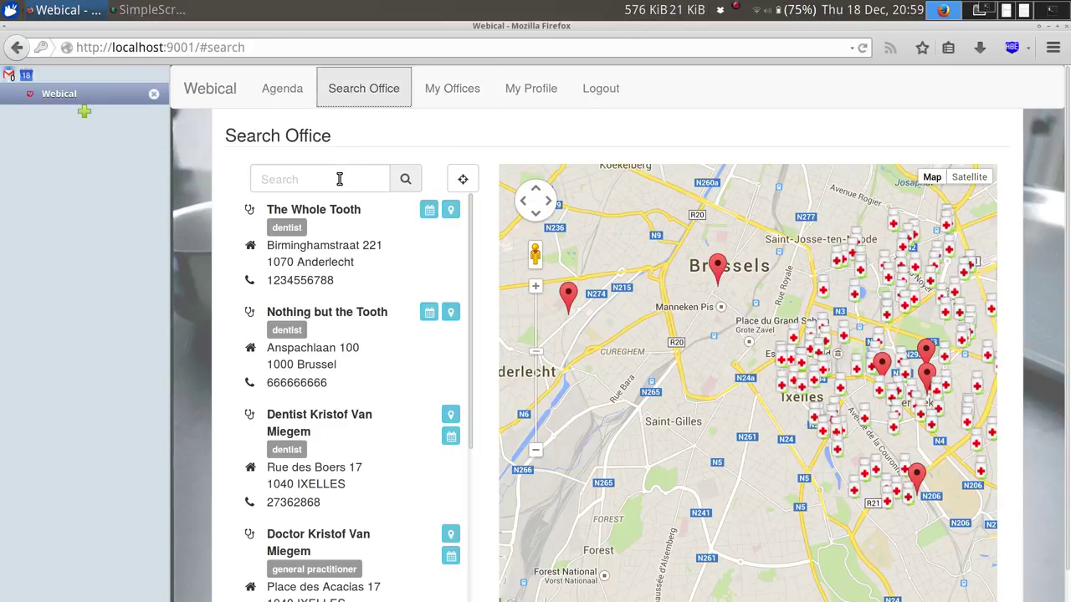
Search offices for 'Bare Grillz' and zoom the map out twice around its marker.
{"action": "left_click", "coordinate": [339, 179]}
{"action": "type", "text": "Bare "}
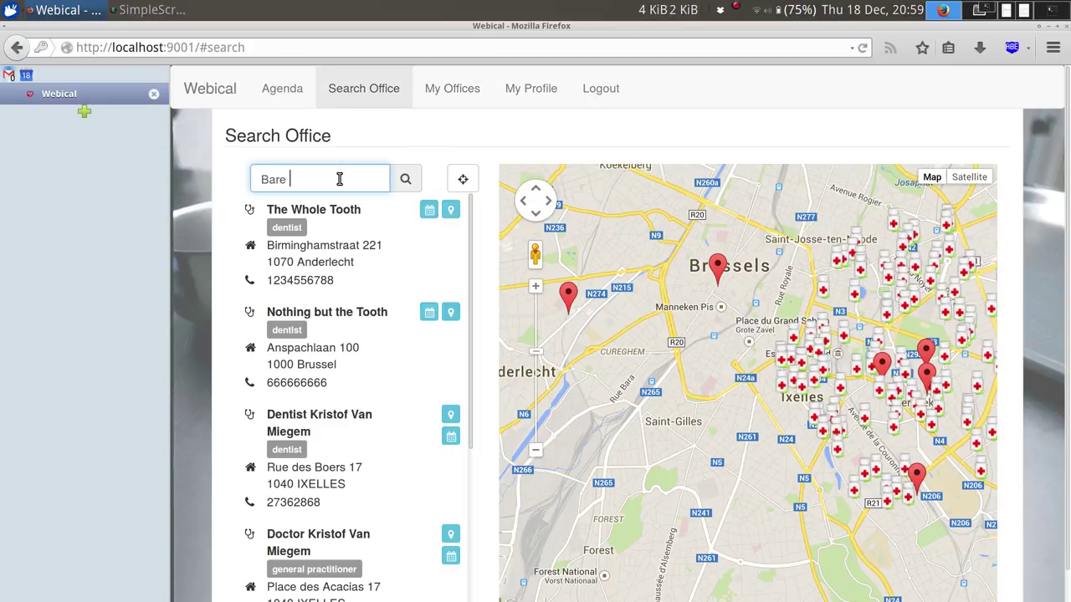
{"action": "type", "text": "Grillz"}
{"action": "key", "text": "Return"}
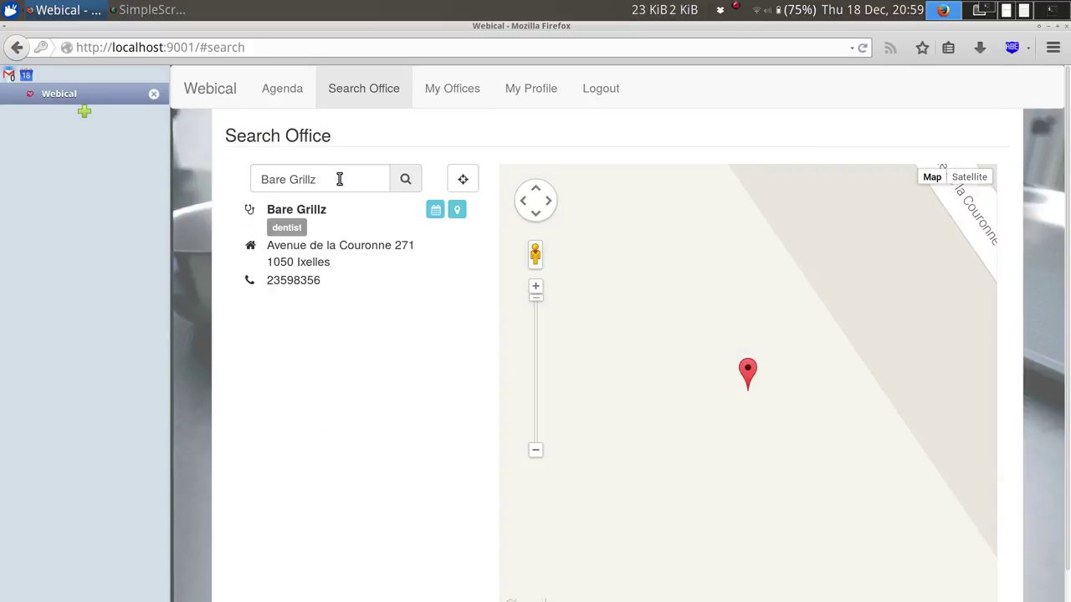
{"action": "triple_click", "coordinate": [325, 248]}
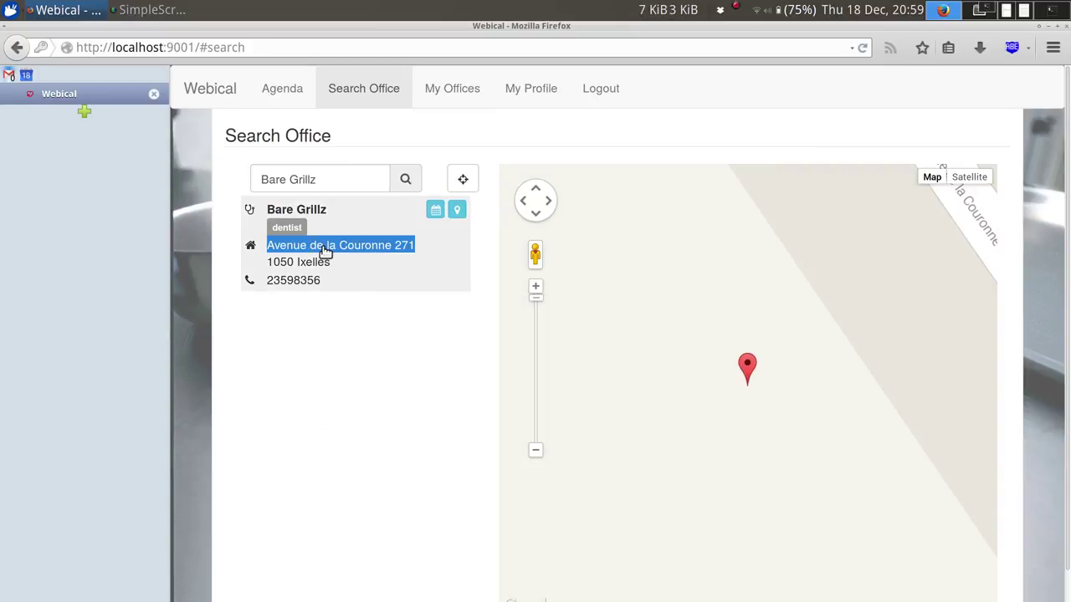
{"action": "left_click", "coordinate": [536, 452]}
{"action": "left_click", "coordinate": [536, 451]}
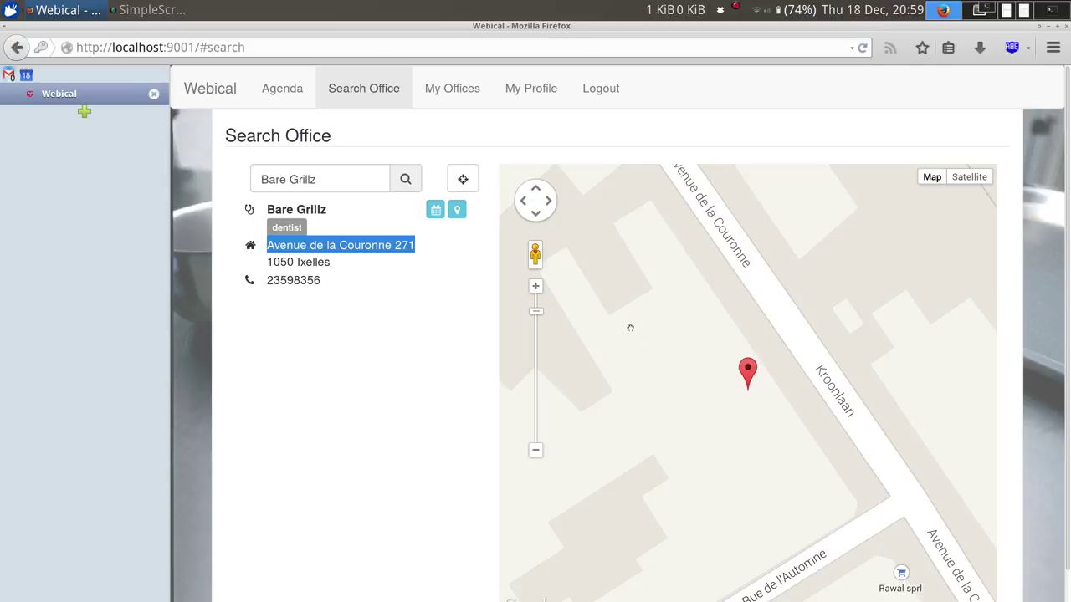
Log out of Webical and launch Chromium from the application launcher.
{"action": "left_click", "coordinate": [601, 90]}
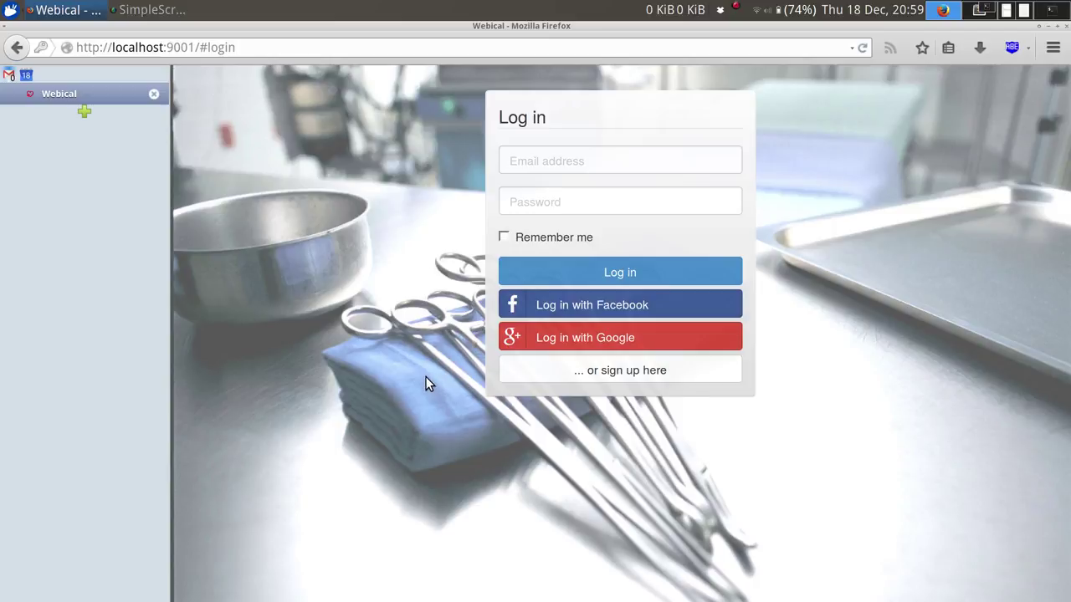
{"action": "key", "text": "super"}
{"action": "type", "text": "chr"}
{"action": "key", "text": "Return"}
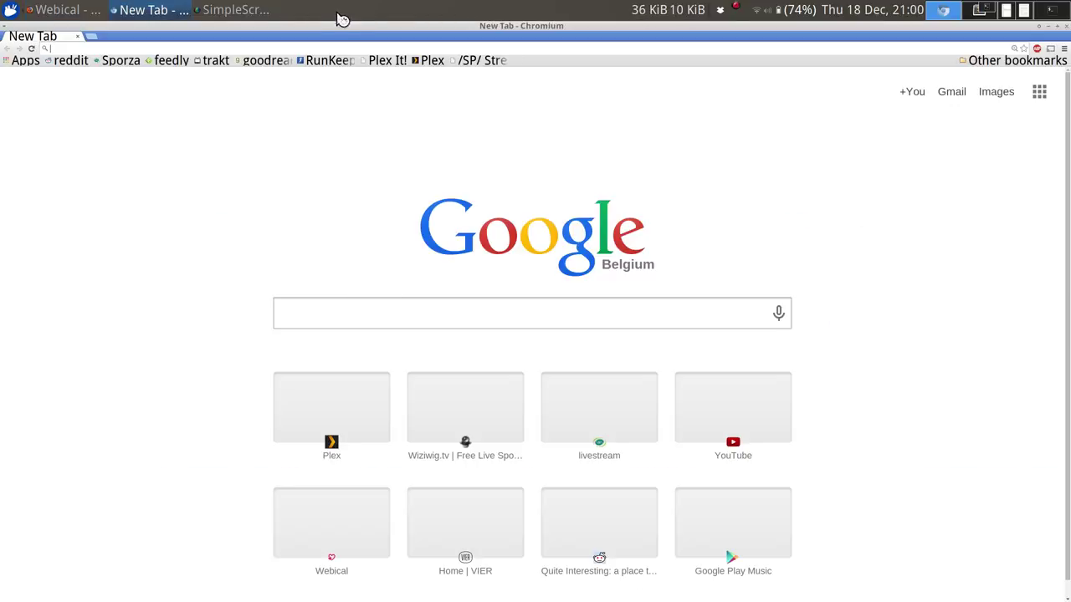
Load localhost:9001 in Chromium and switch to the Webical sign-up form.
{"action": "left_click", "coordinate": [337, 43]}
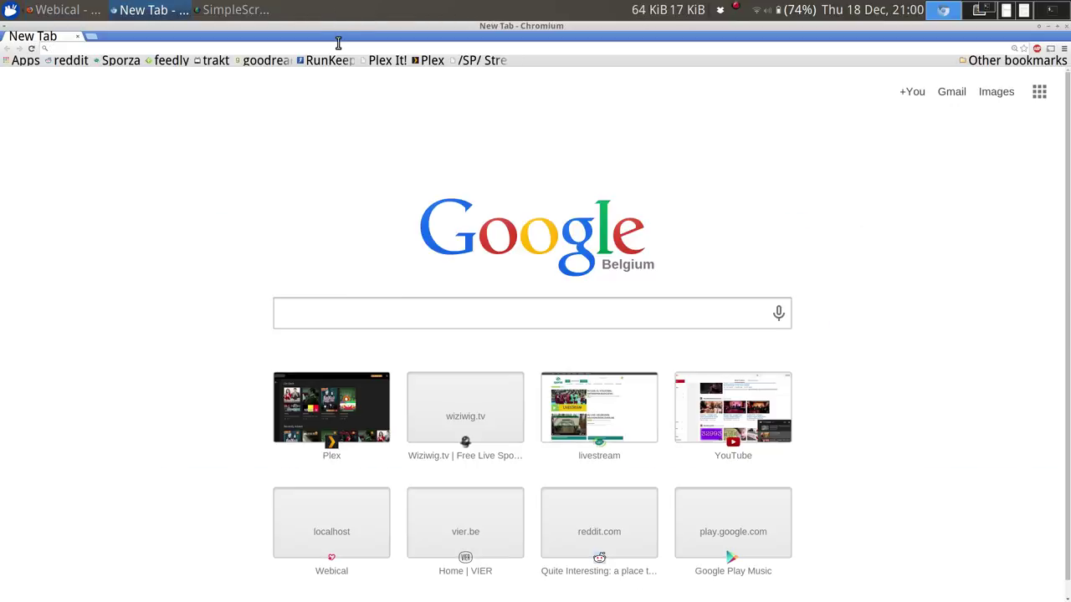
{"action": "type", "text": "localhost:9001"}
{"action": "key", "text": "Return"}
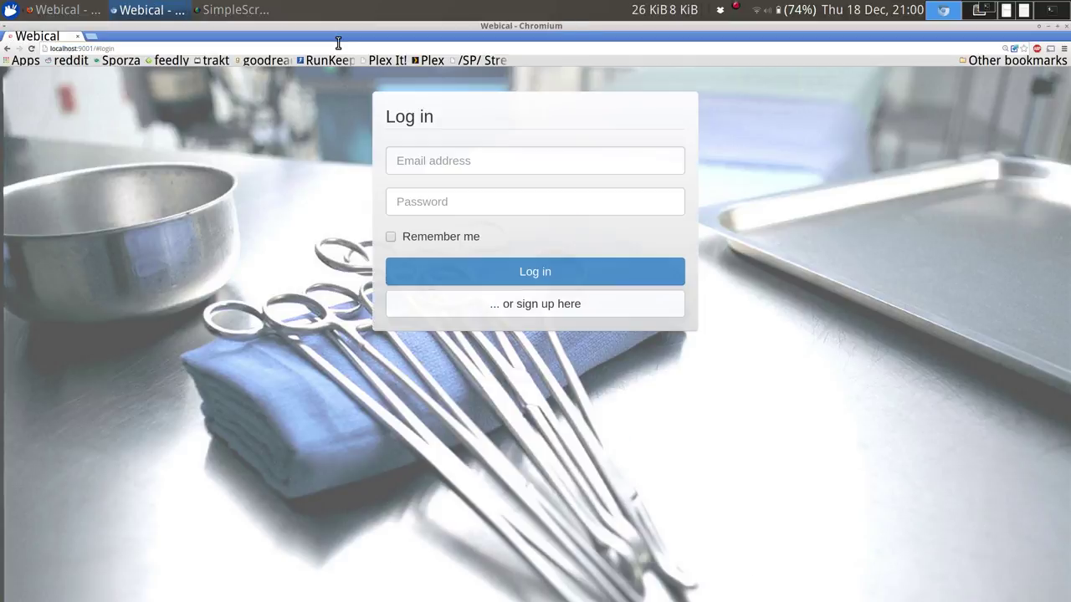
{"action": "left_click", "coordinate": [479, 306]}
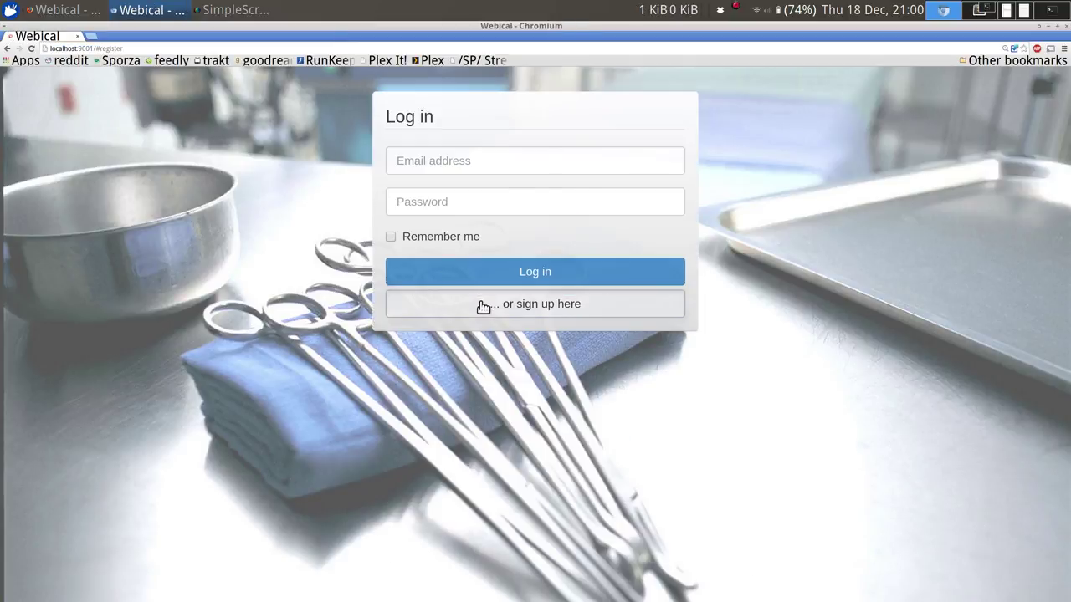
Enter the patient's first and last name, keeping Man as gender and Patient as role.
{"action": "left_click", "coordinate": [443, 160]}
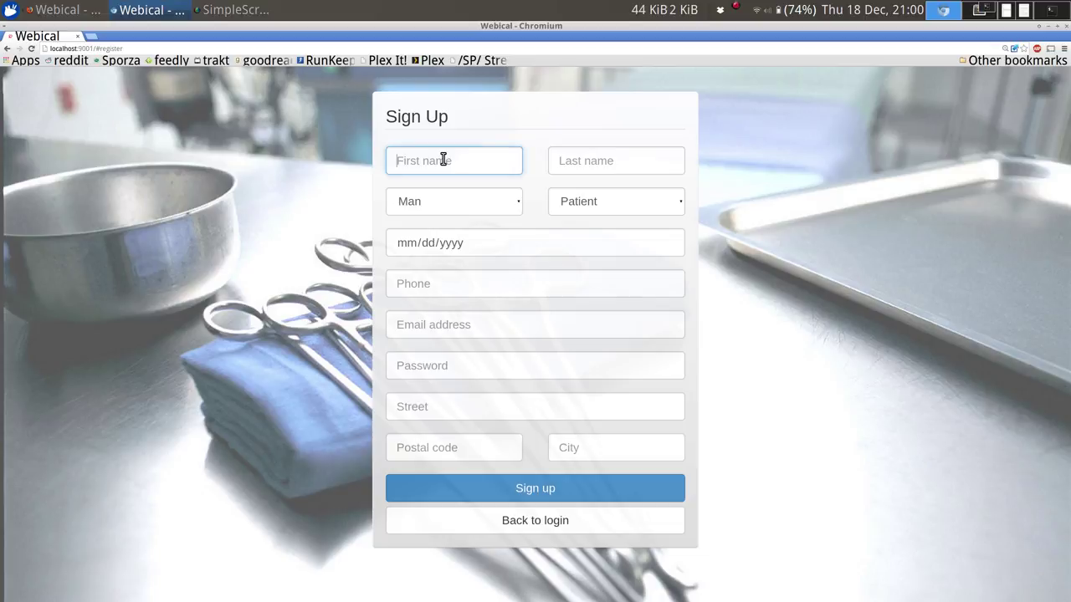
{"action": "type", "text": "John"}
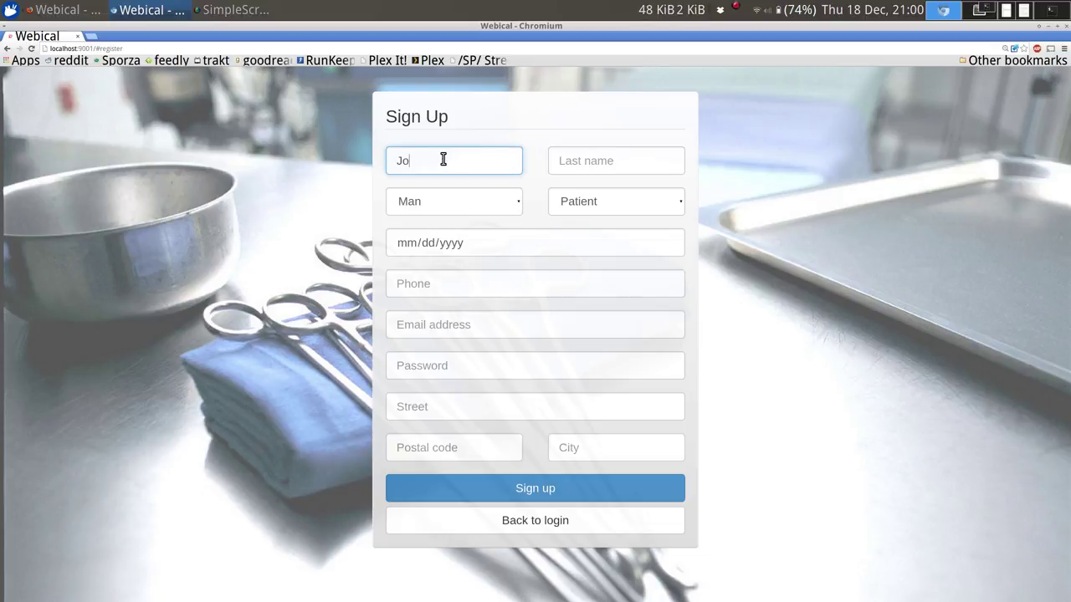
{"action": "key", "text": "Tab"}
{"action": "type", "text": "Do"}
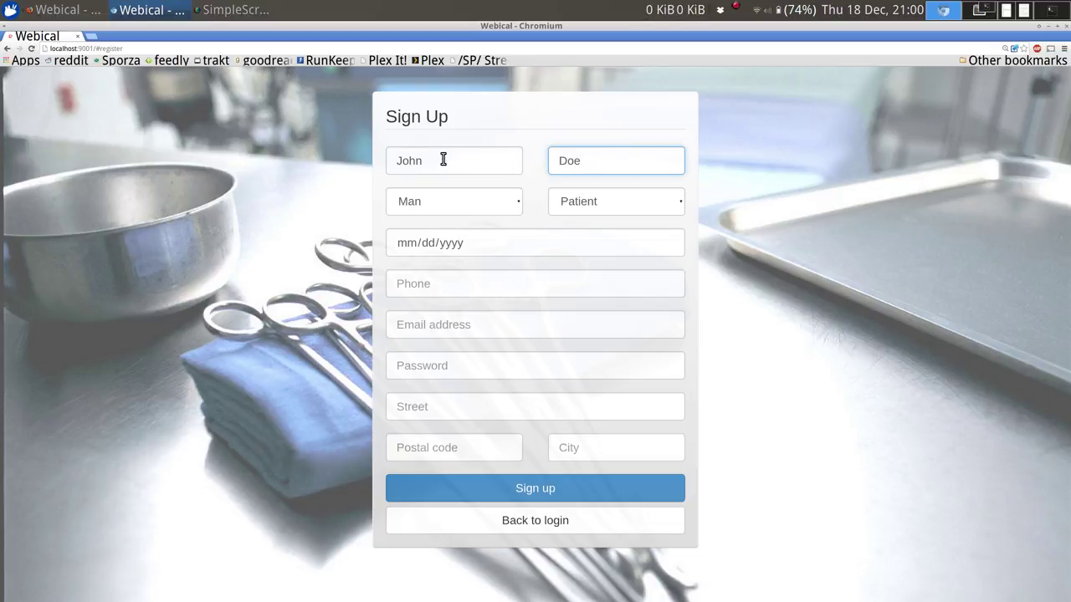
{"action": "left_click", "coordinate": [443, 199]}
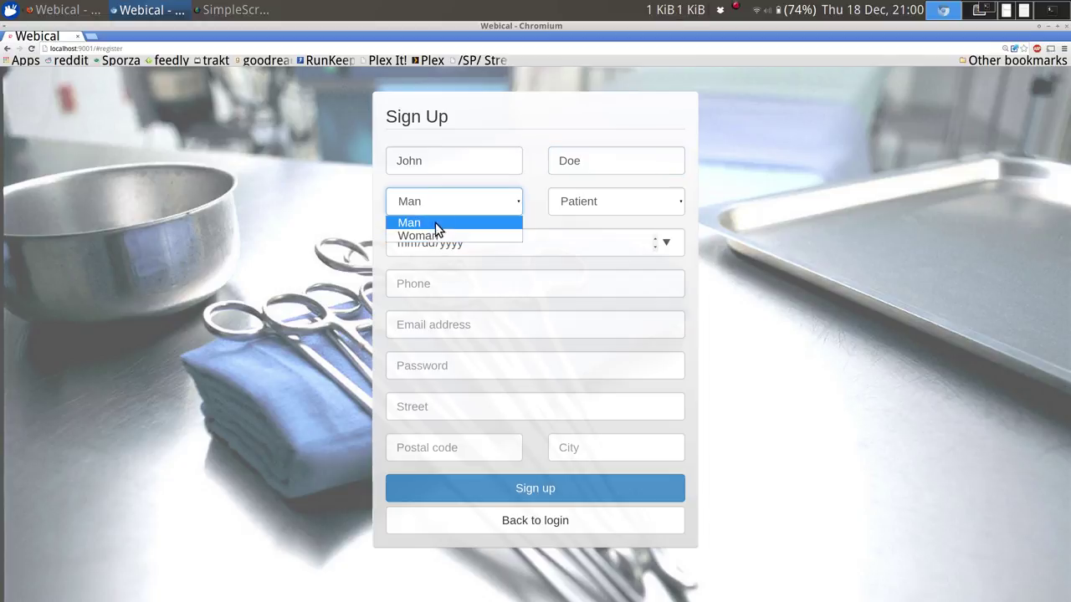
{"action": "left_click", "coordinate": [428, 204]}
{"action": "left_click", "coordinate": [584, 200]}
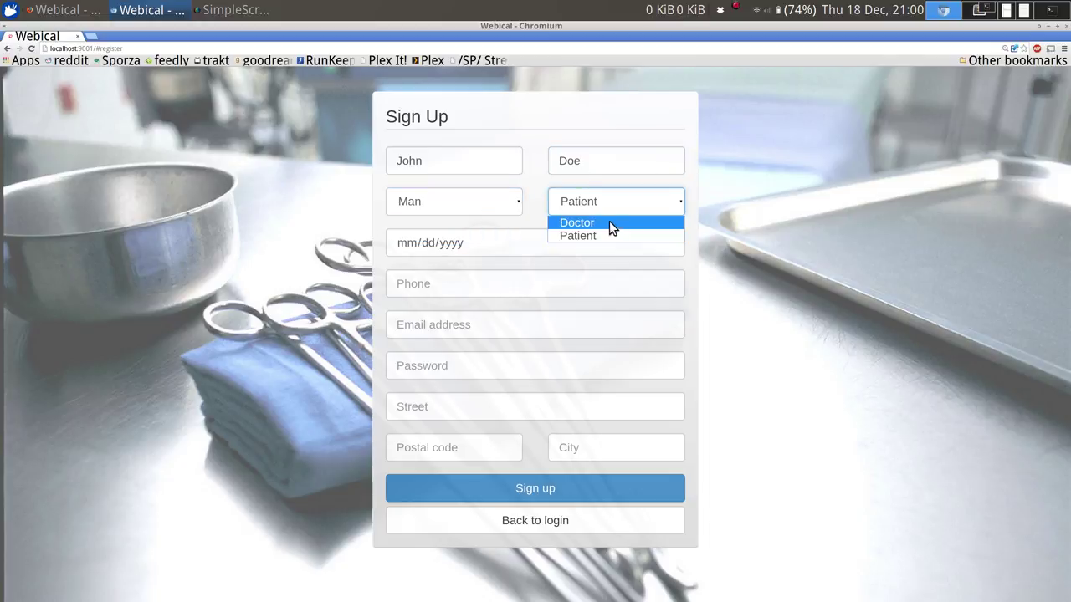
{"action": "left_click", "coordinate": [615, 203]}
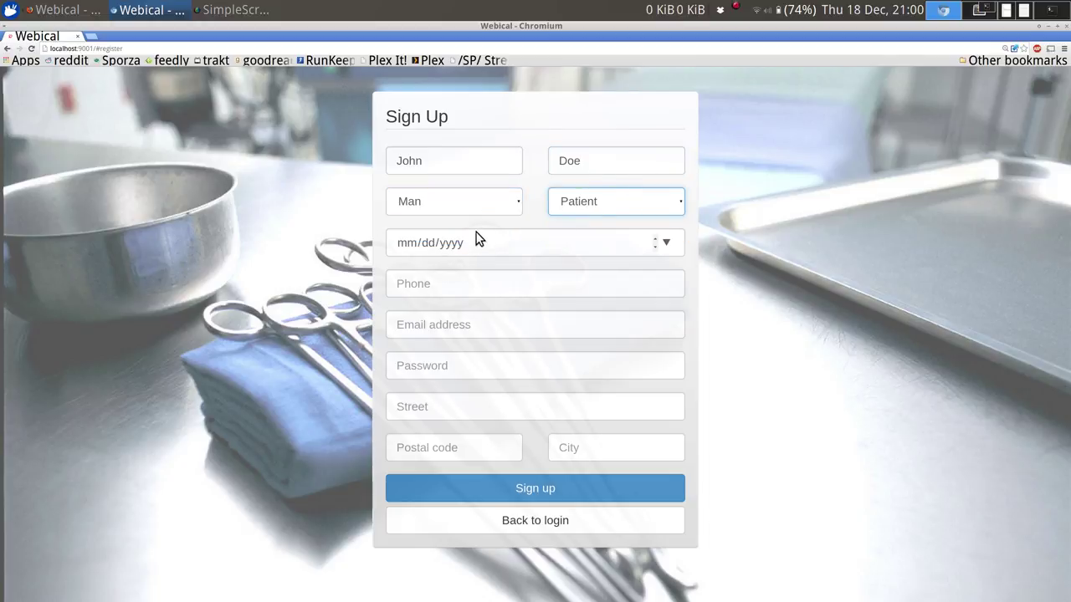
{"action": "left_click", "coordinate": [667, 243]}
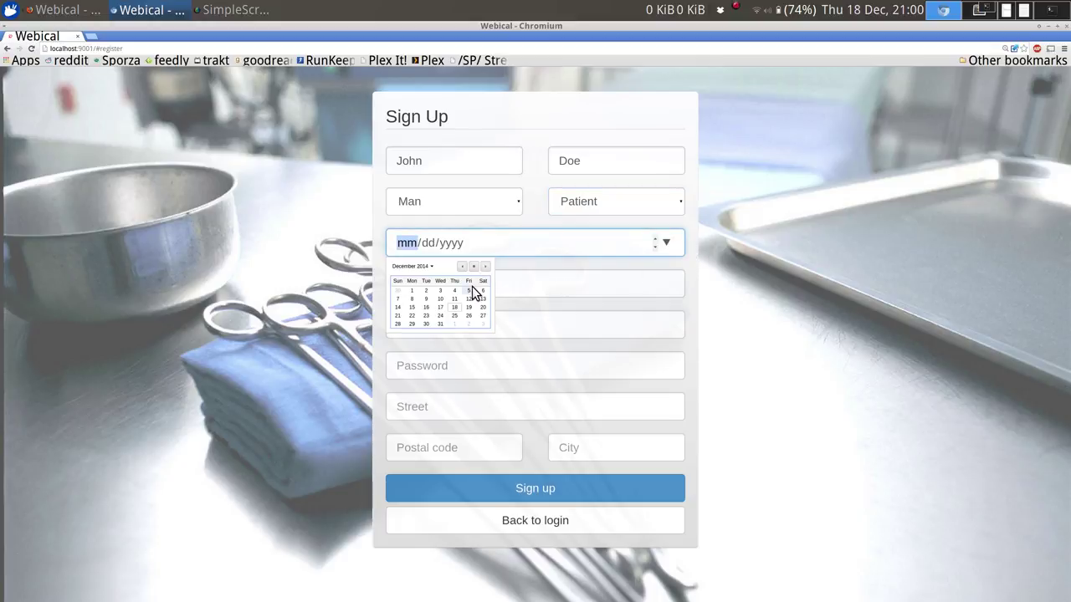
{"action": "left_click", "coordinate": [430, 266]}
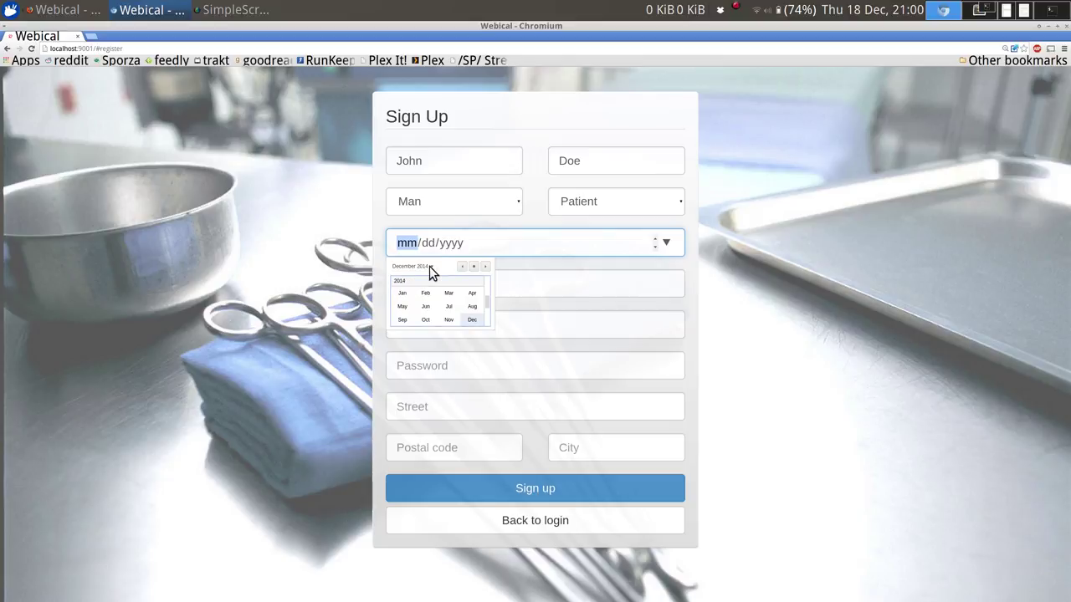
{"action": "scroll", "coordinate": [486, 285], "scroll_direction": "up", "scroll_amount": 10}
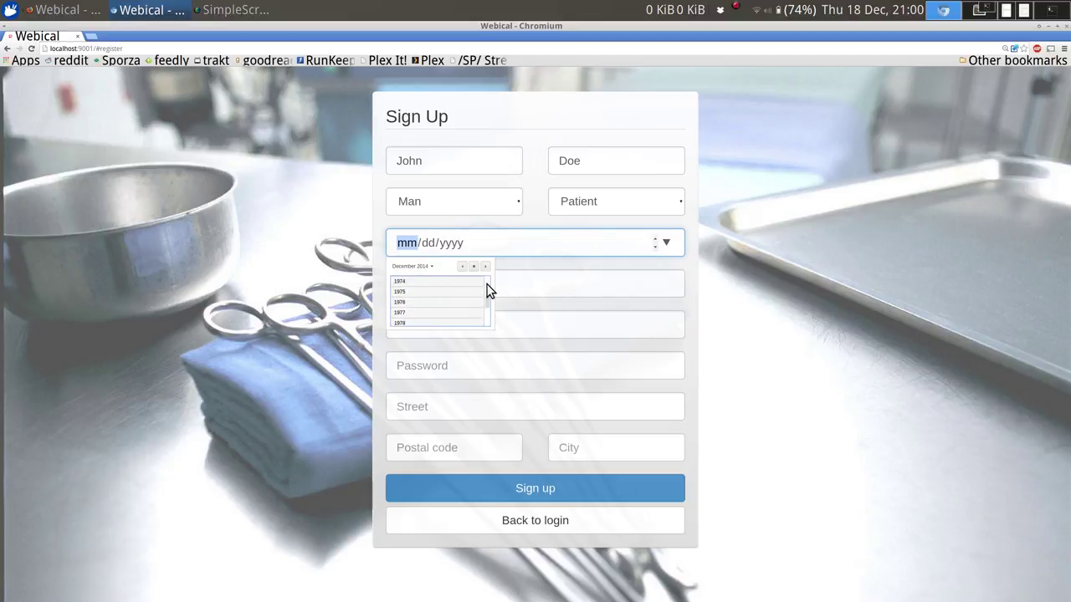
{"action": "left_click", "coordinate": [426, 303]}
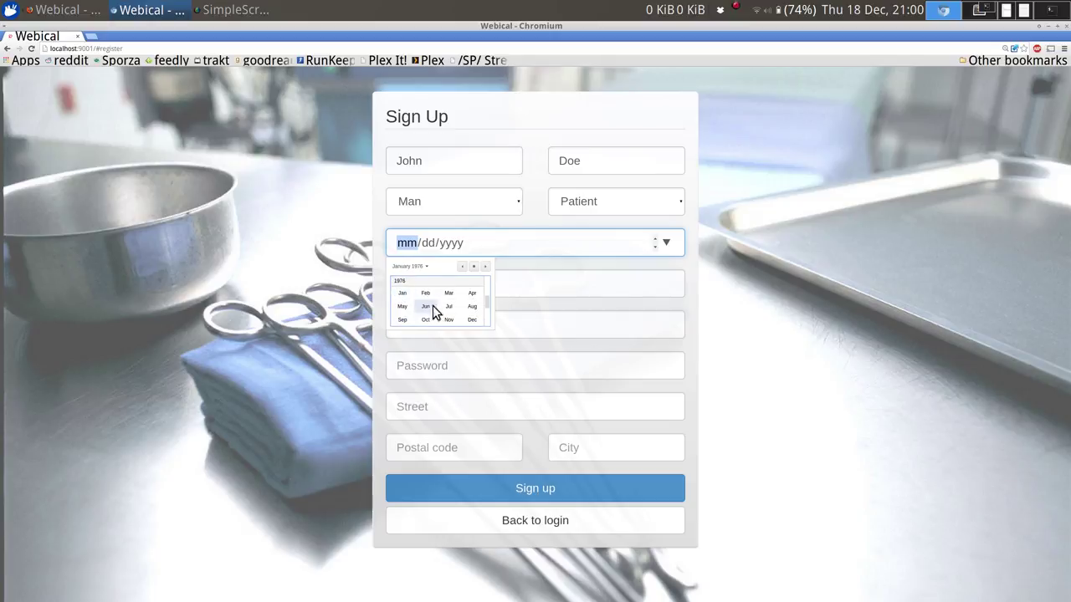
{"action": "left_click", "coordinate": [472, 308]}
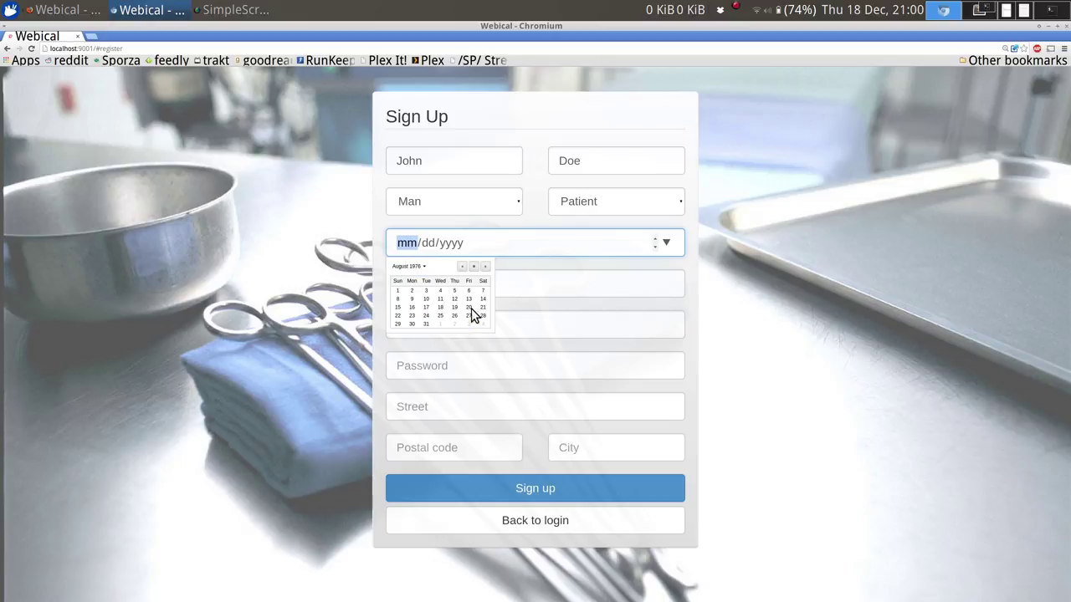
{"action": "left_click", "coordinate": [412, 299]}
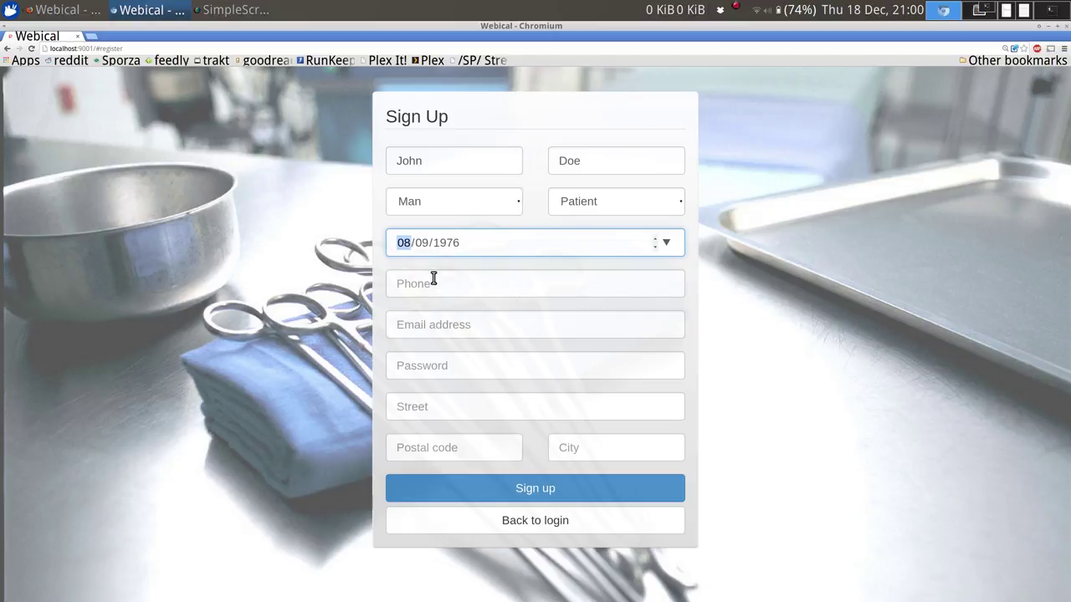
{"action": "left_click", "coordinate": [451, 285]}
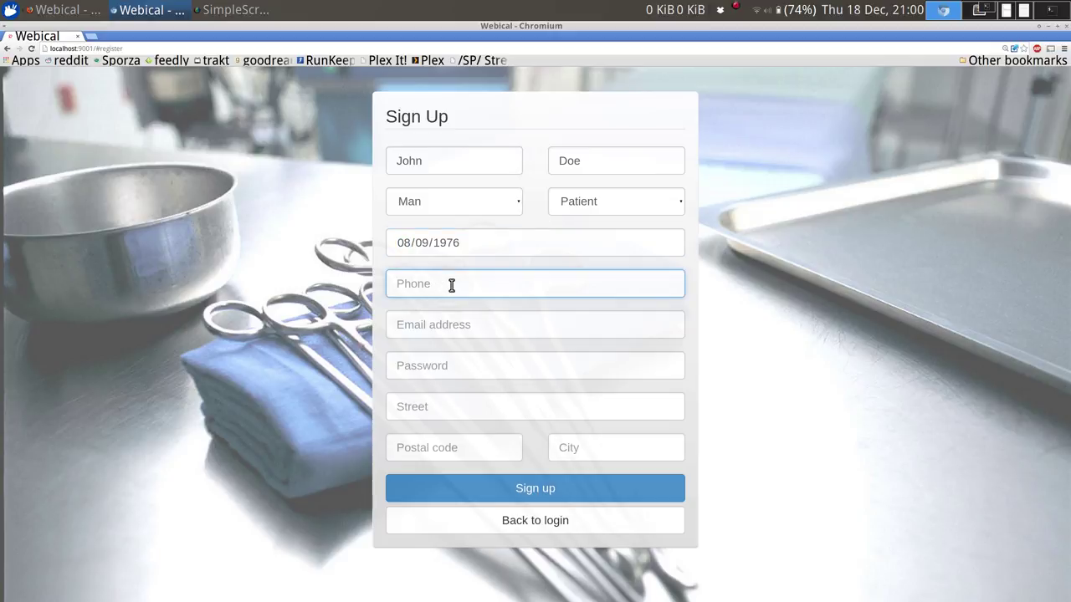
Fill in the patient's phone number, e-mail address and account password.
{"action": "type", "text": "2352895"}
{"action": "key", "text": "Tab"}
{"action": "type", "text": "pat"}
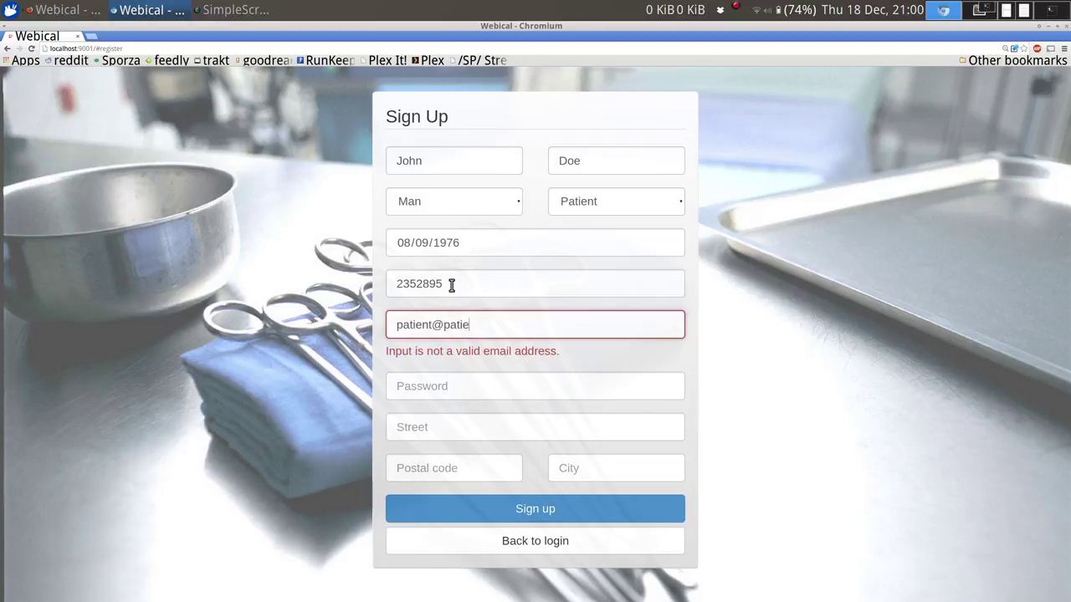
{"action": "type", "text": "ient@patient.be"}
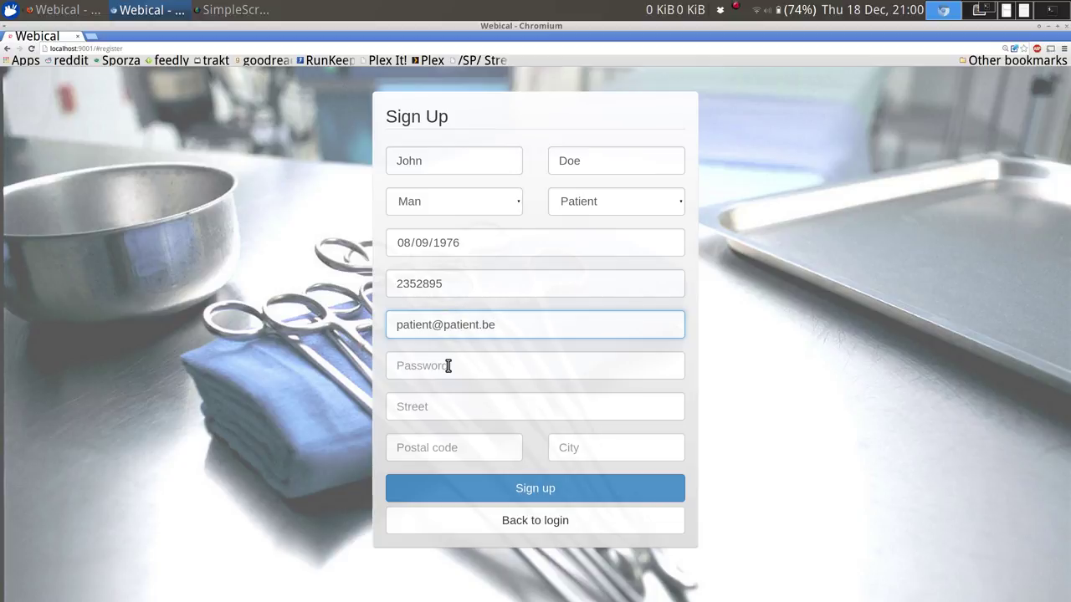
{"action": "key", "text": "Tab"}
{"action": "type", "text": "patient"}
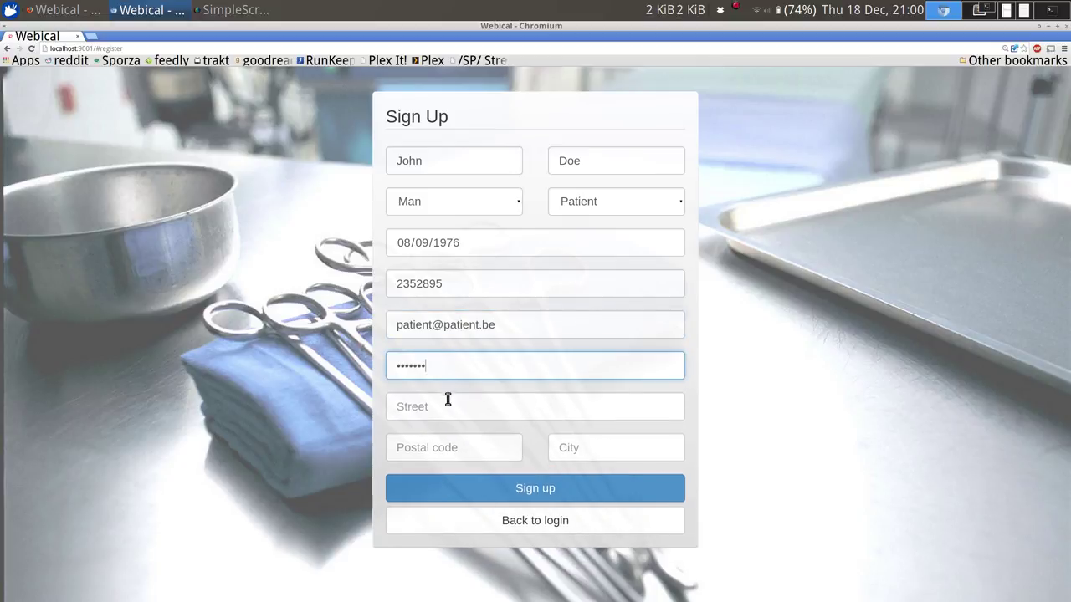
Enter the patient's street address, postal code and city Brussel, sign up, then log out.
{"action": "left_click", "coordinate": [447, 408]}
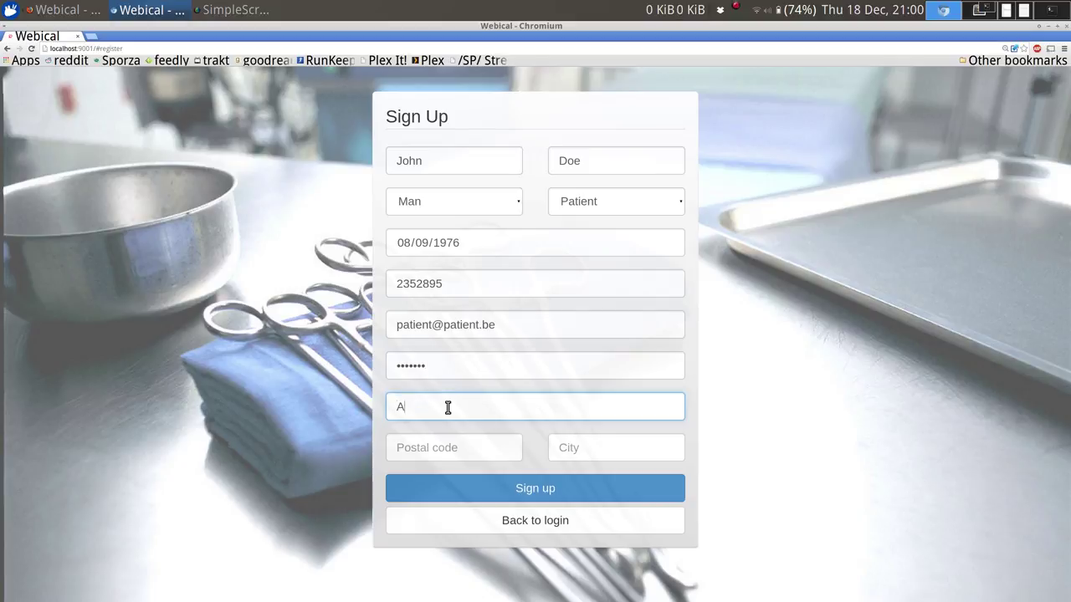
{"action": "key", "text": "Tab"}
{"action": "type", "text": "1000"}
{"action": "key", "text": "Tab"}
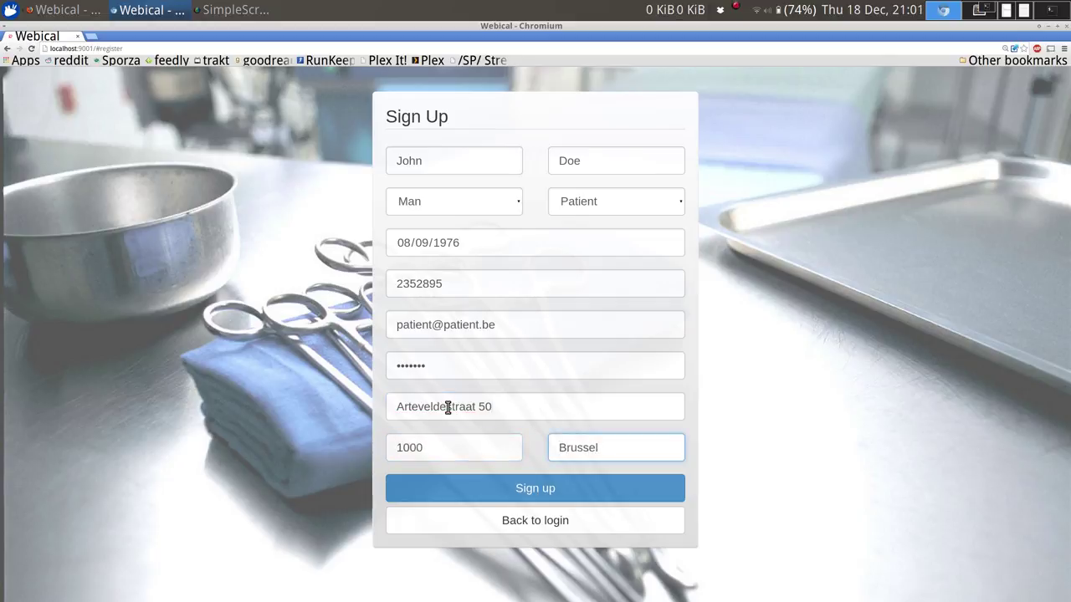
{"action": "type", "text": "Brussel"}
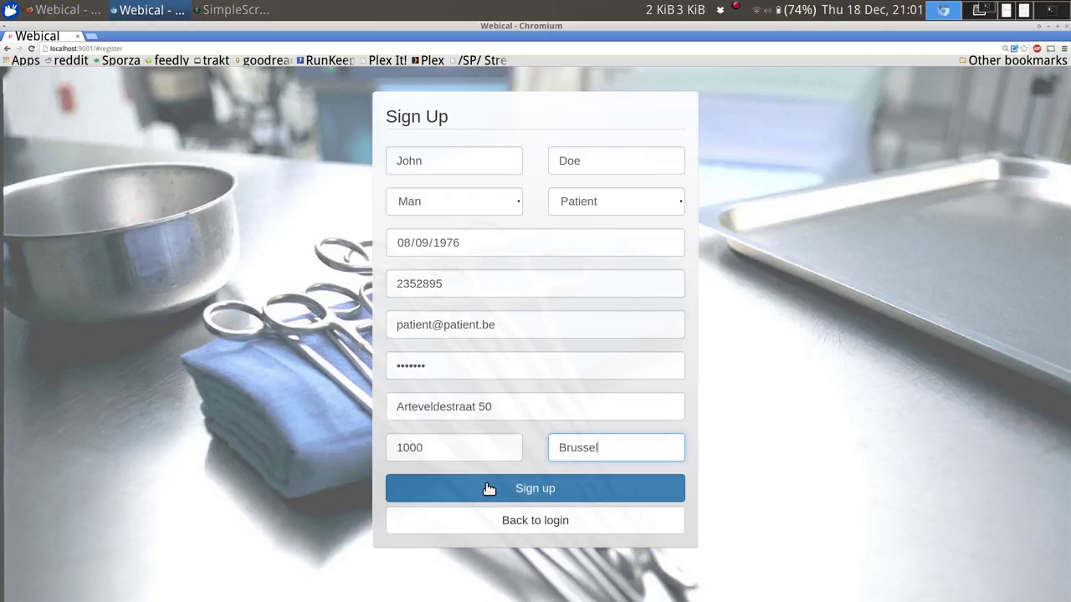
{"action": "left_click", "coordinate": [486, 484]}
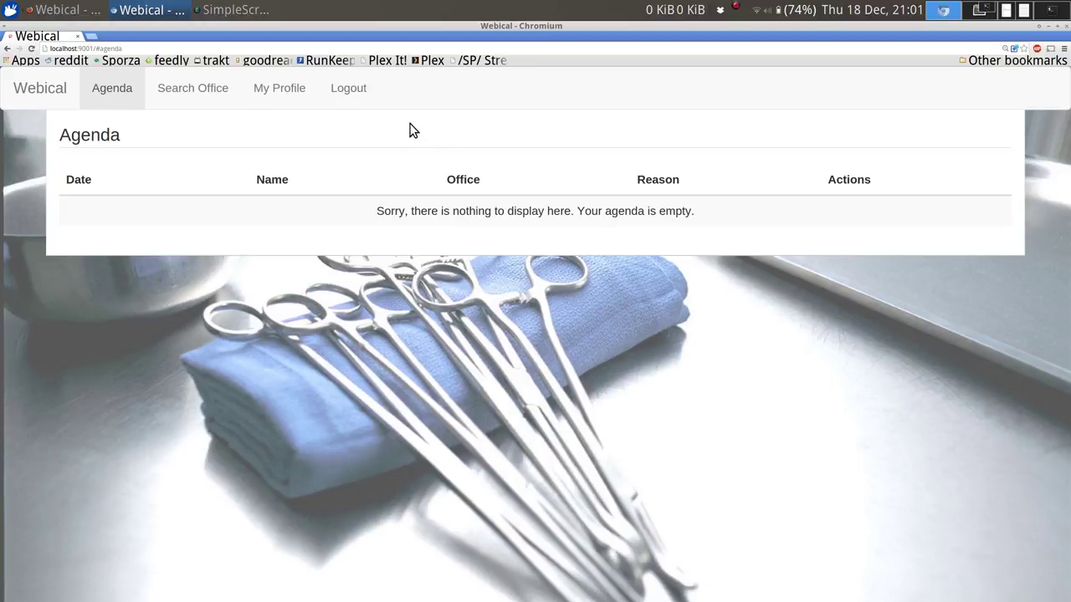
{"action": "left_click", "coordinate": [345, 90]}
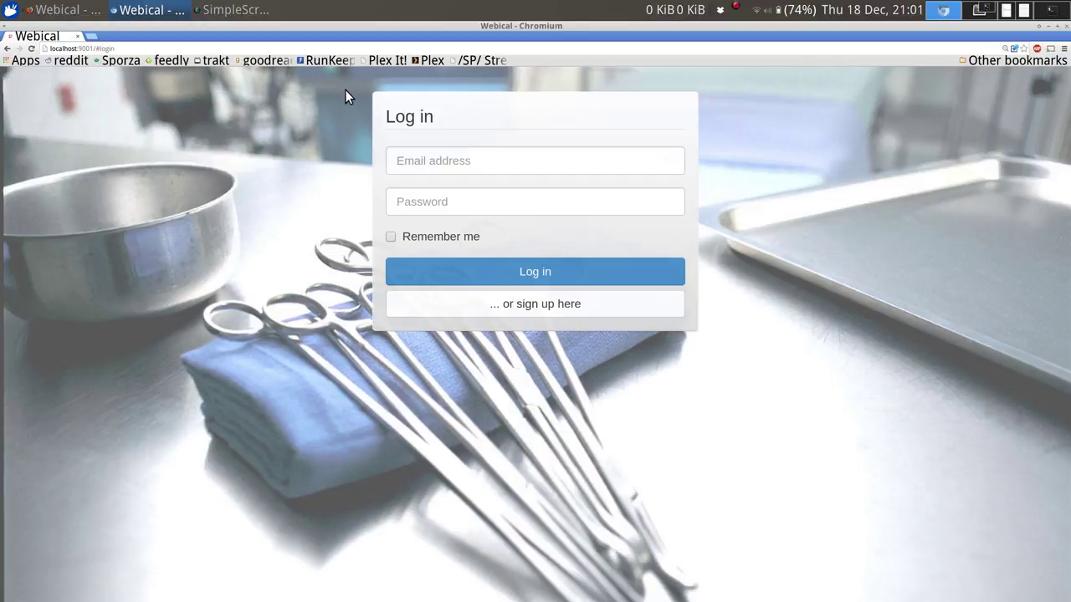
{"action": "key", "text": "alt+Tab"}
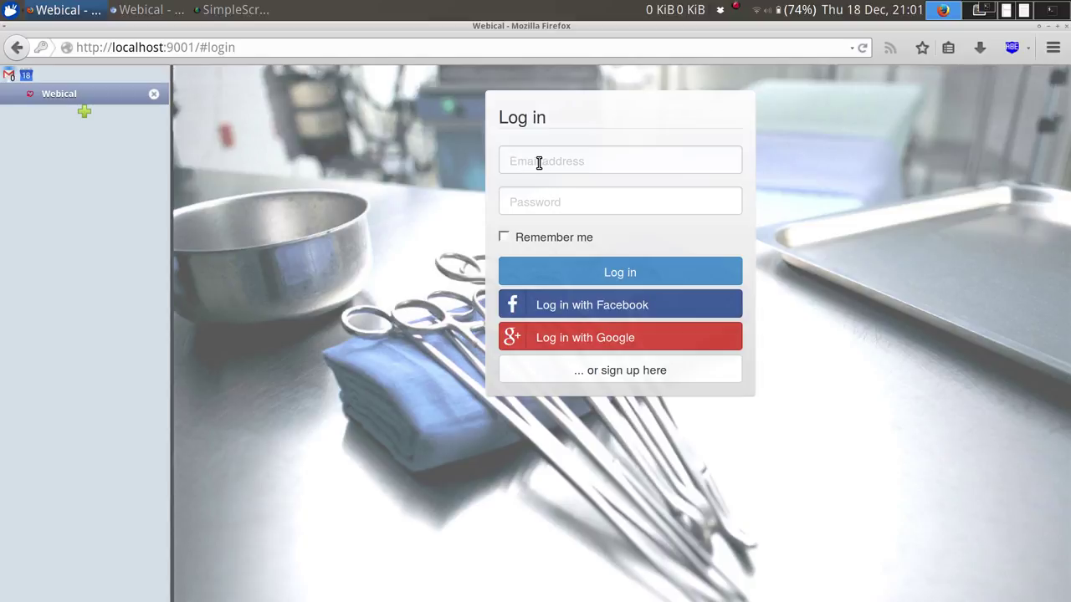
Log in as the patient using the suggested e-mail, decline saving the password, and open Search Office.
{"action": "left_click", "coordinate": [538, 162]}
{"action": "type", "text": "pati"}
{"action": "key", "text": "Down"}
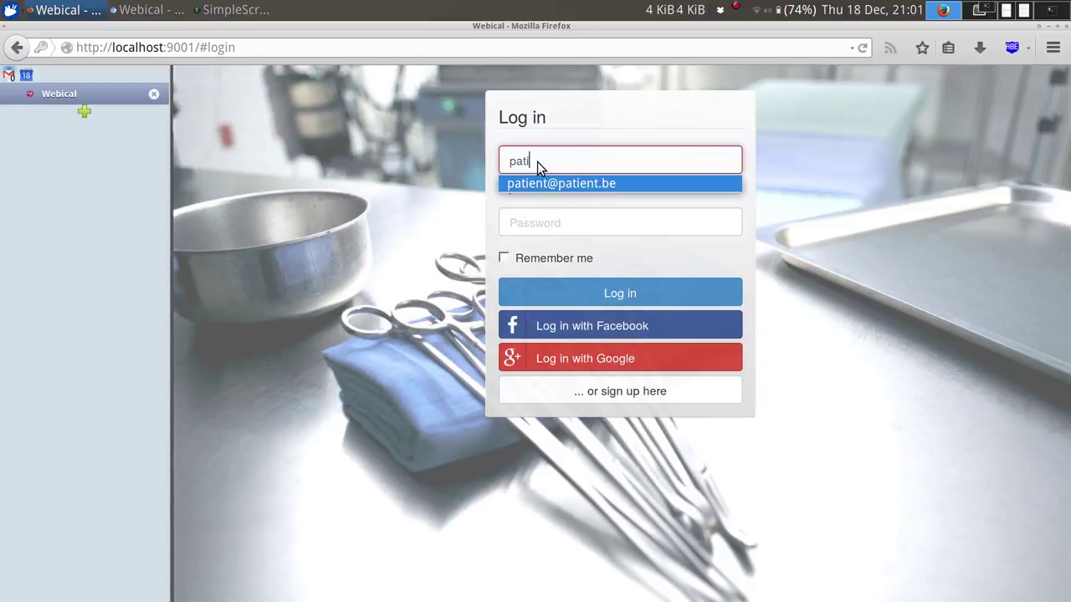
{"action": "key", "text": "Tab"}
{"action": "type", "text": "patient"}
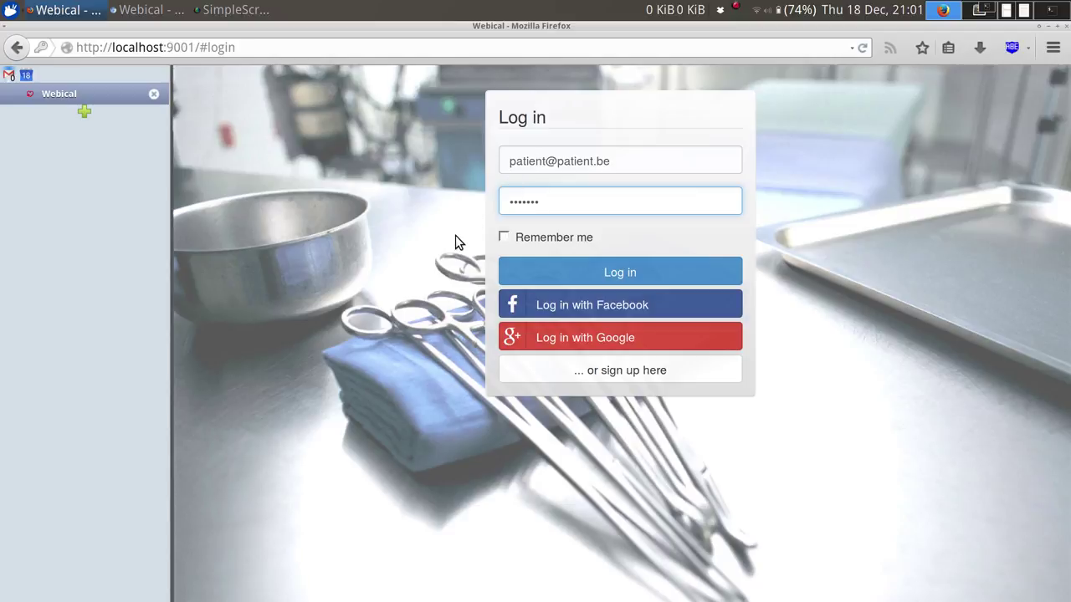
{"action": "left_click", "coordinate": [589, 272]}
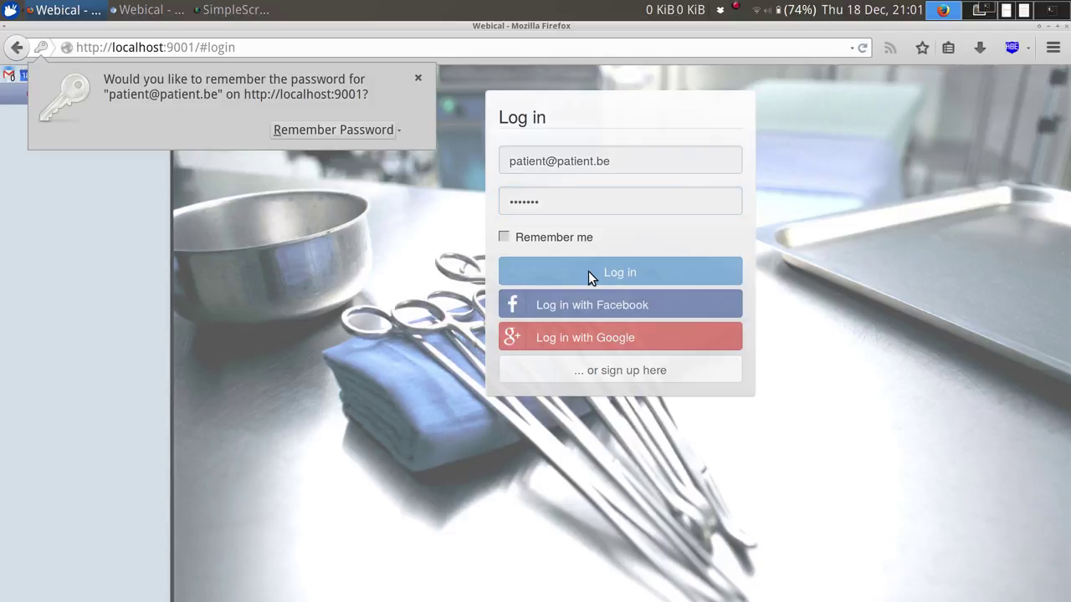
{"action": "left_click", "coordinate": [371, 284]}
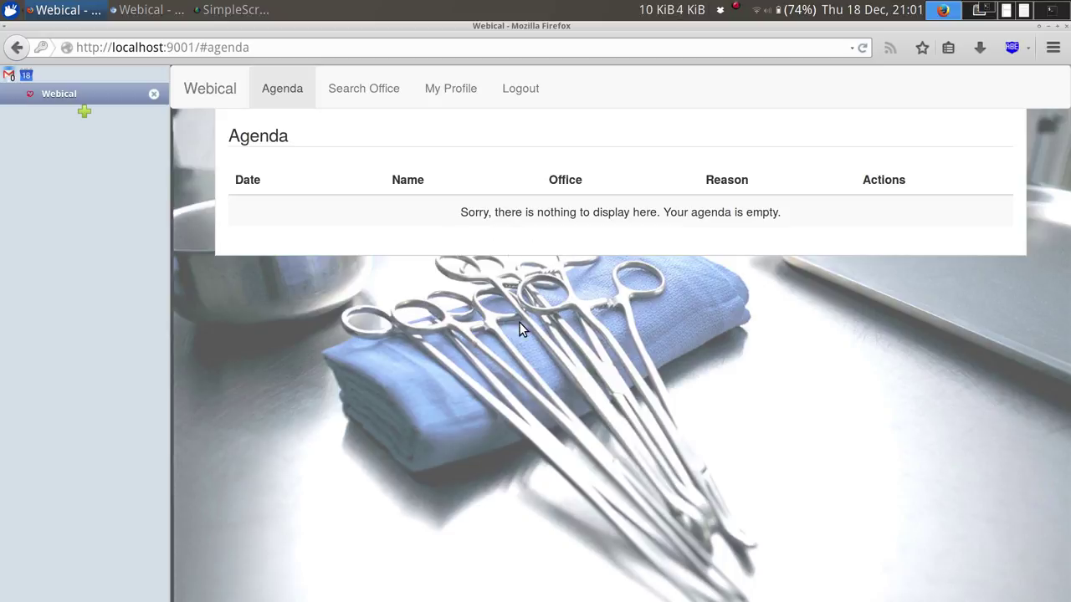
{"action": "left_click", "coordinate": [377, 103]}
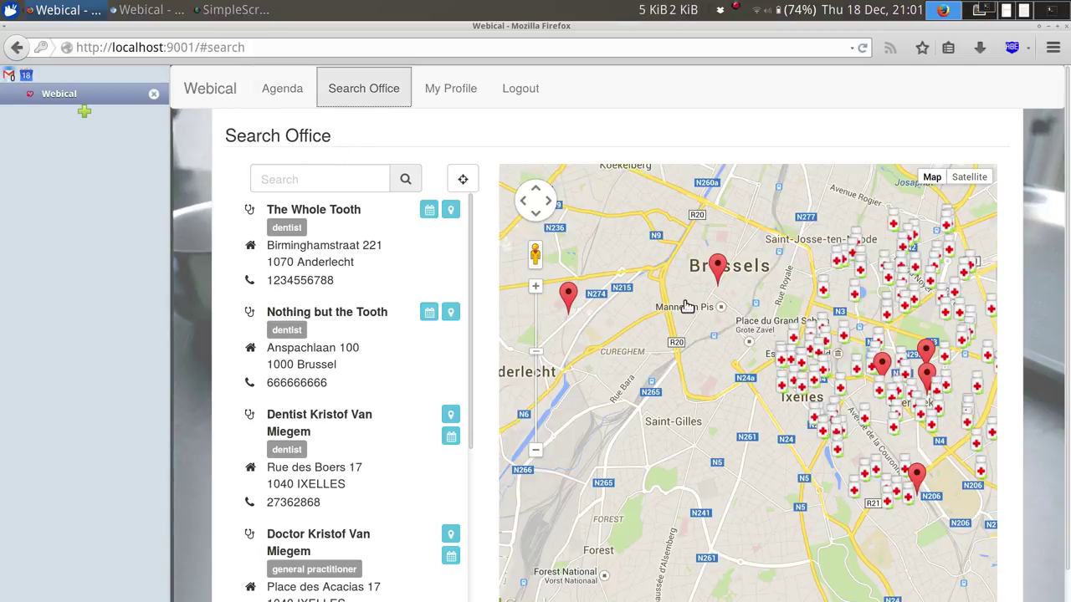
Pan and zoom the map to Etterbeek, view three office info windows, then close them.
{"action": "left_click_drag", "start_coordinate": [726, 340], "coordinate": [584, 274]}
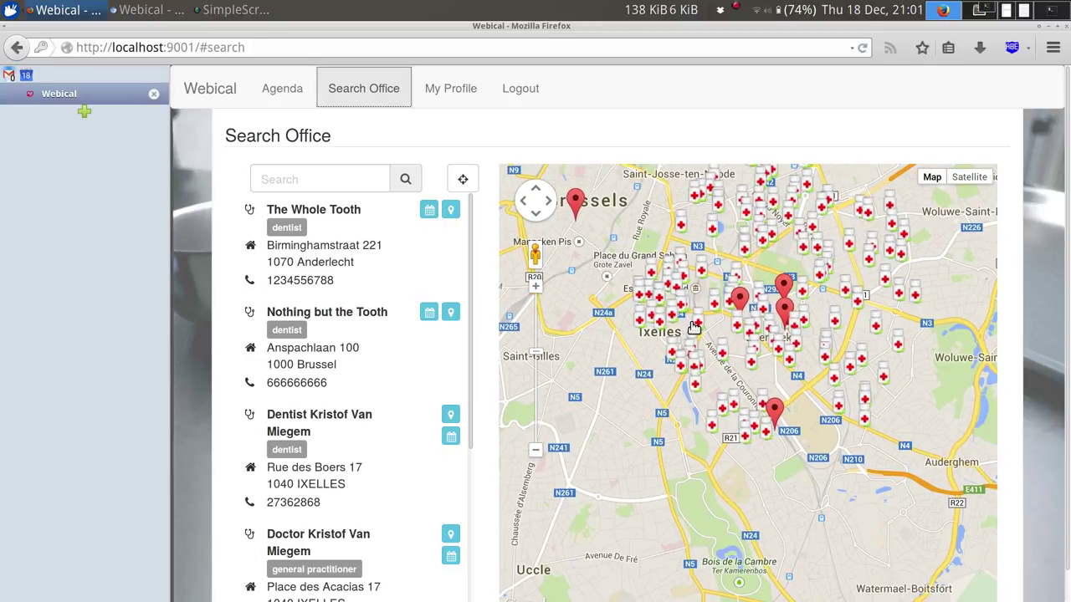
{"action": "scroll", "coordinate": [694, 327], "scroll_direction": "up", "scroll_amount": 2}
{"action": "left_click_drag", "start_coordinate": [731, 293], "coordinate": [694, 335]}
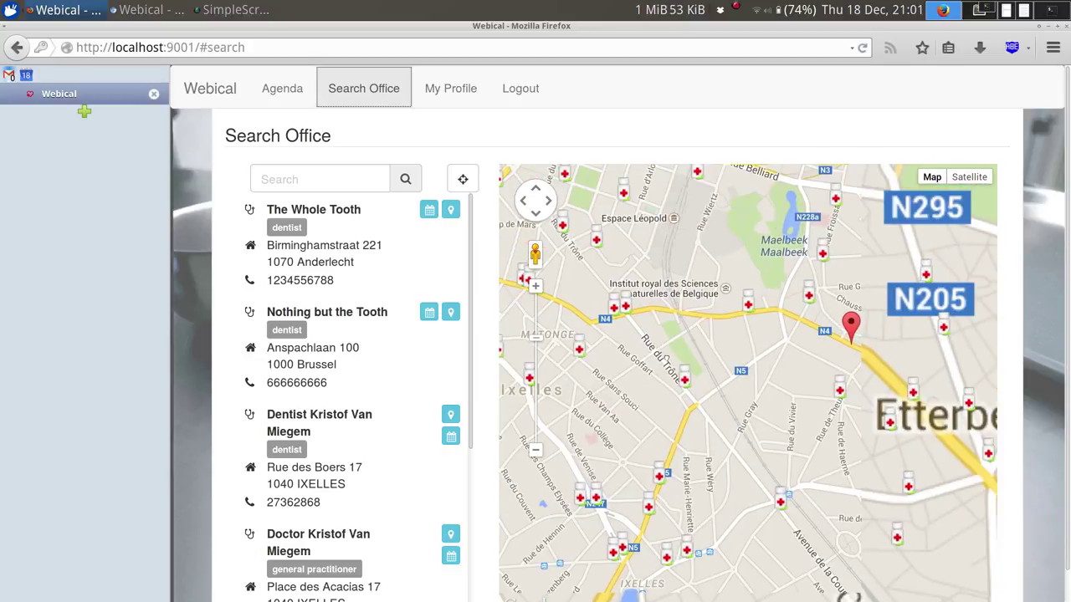
{"action": "left_click", "coordinate": [717, 339]}
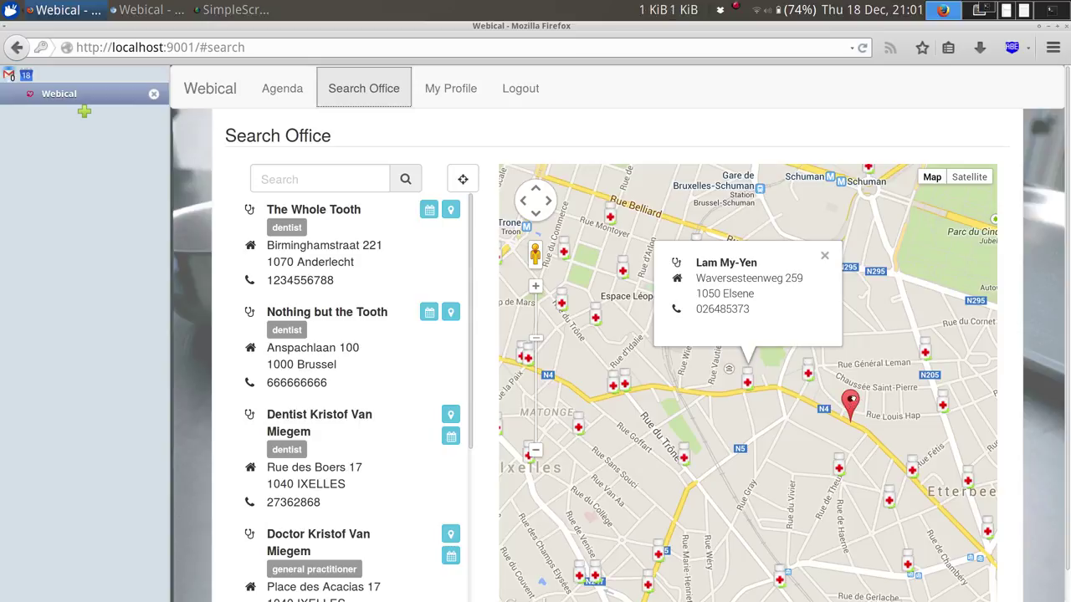
{"action": "left_click", "coordinate": [852, 402]}
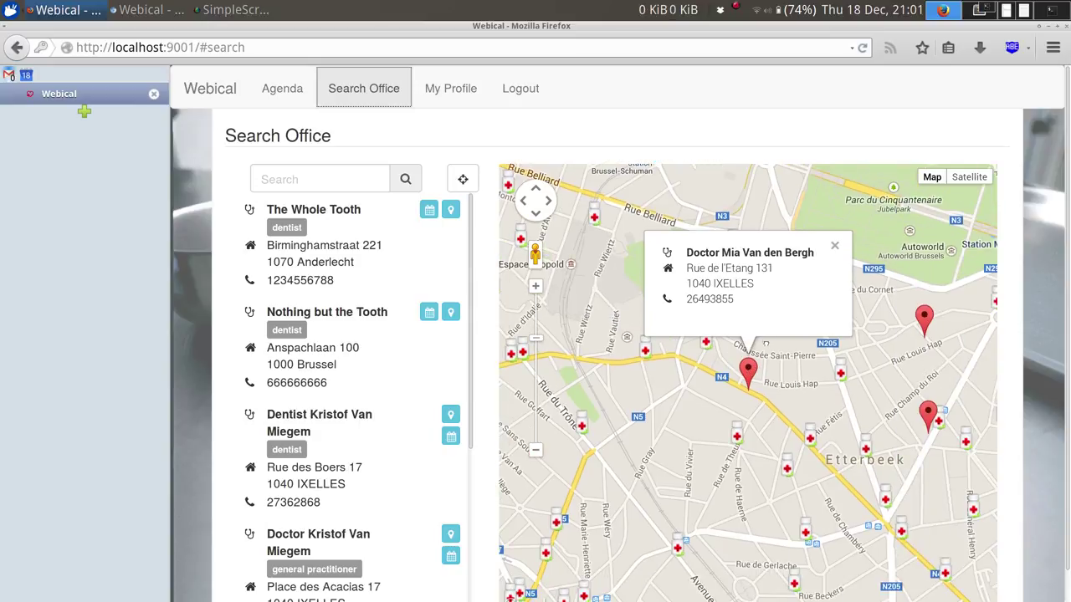
{"action": "left_click_drag", "start_coordinate": [840, 450], "coordinate": [763, 339]}
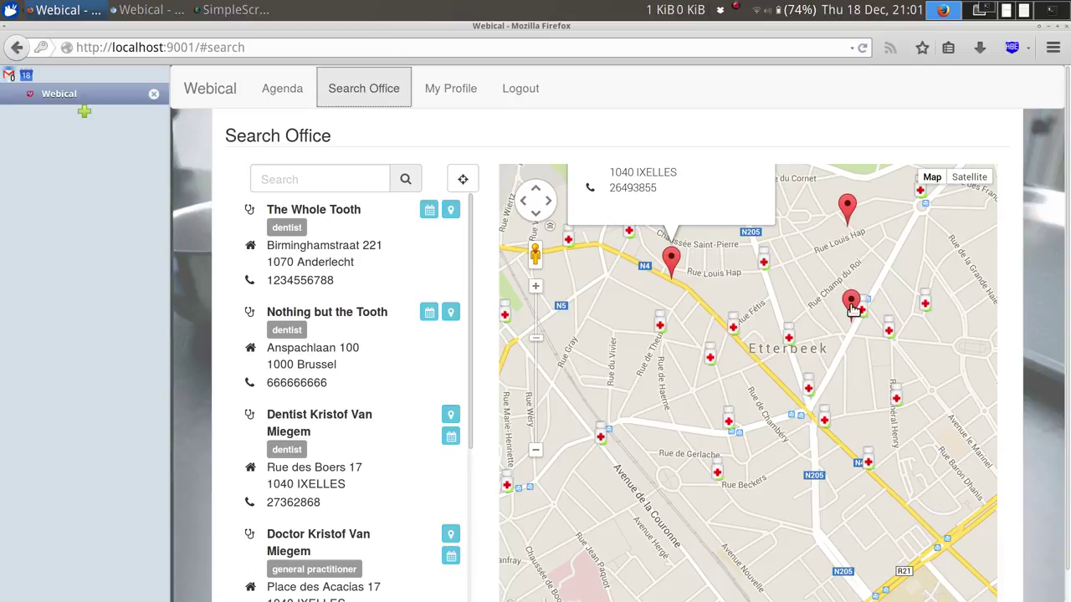
{"action": "left_click", "coordinate": [852, 305]}
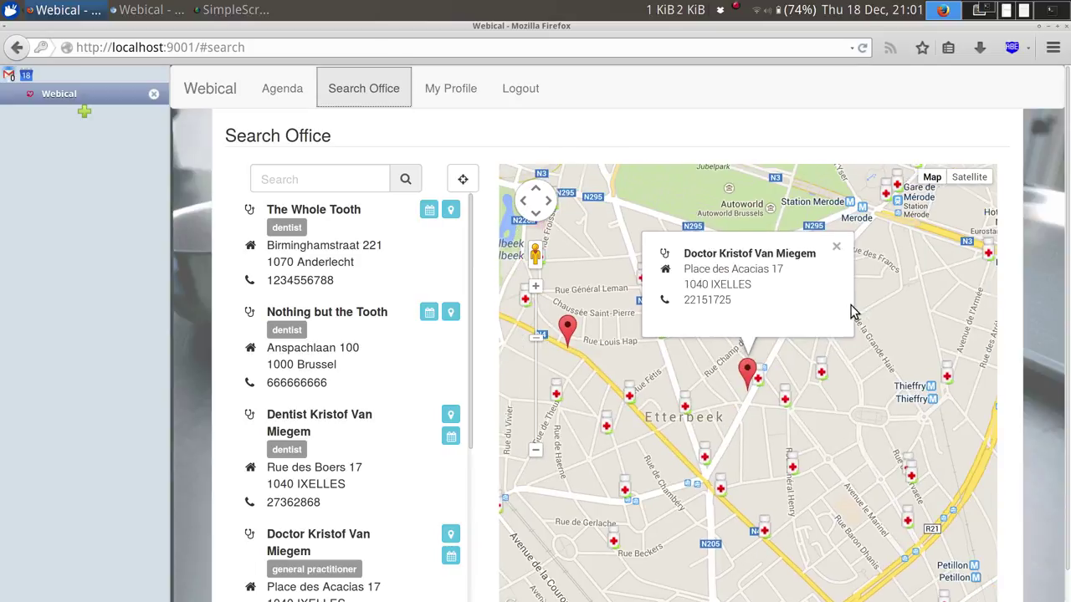
{"action": "left_click", "coordinate": [835, 249]}
{"action": "left_click", "coordinate": [834, 249]}
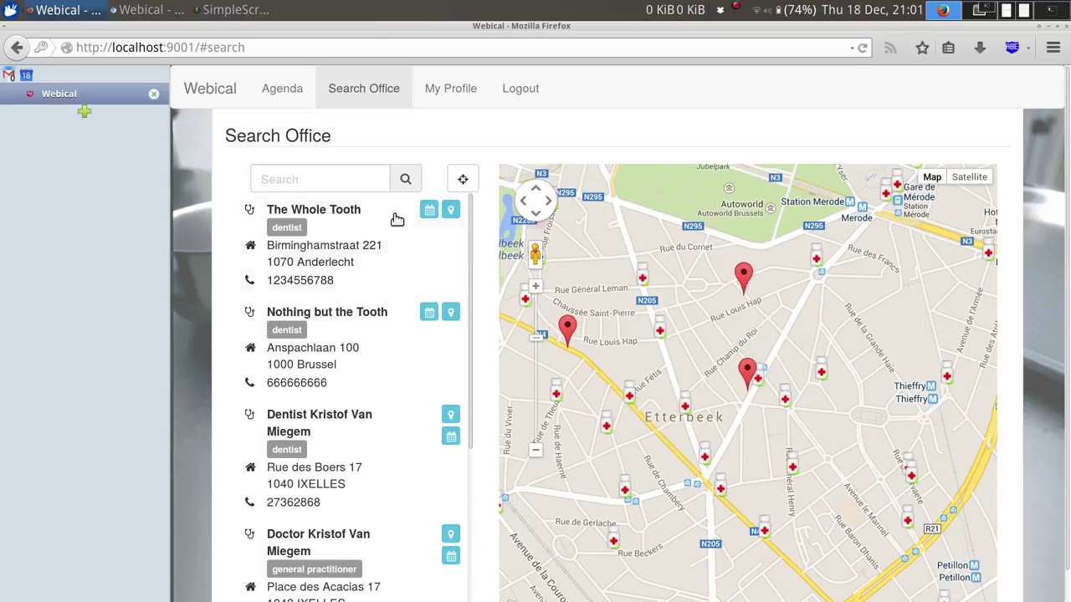
{"action": "left_click", "coordinate": [306, 178]}
Search offices for 'Whole' and zoom the map out four levels.
{"action": "type", "text": "W"}
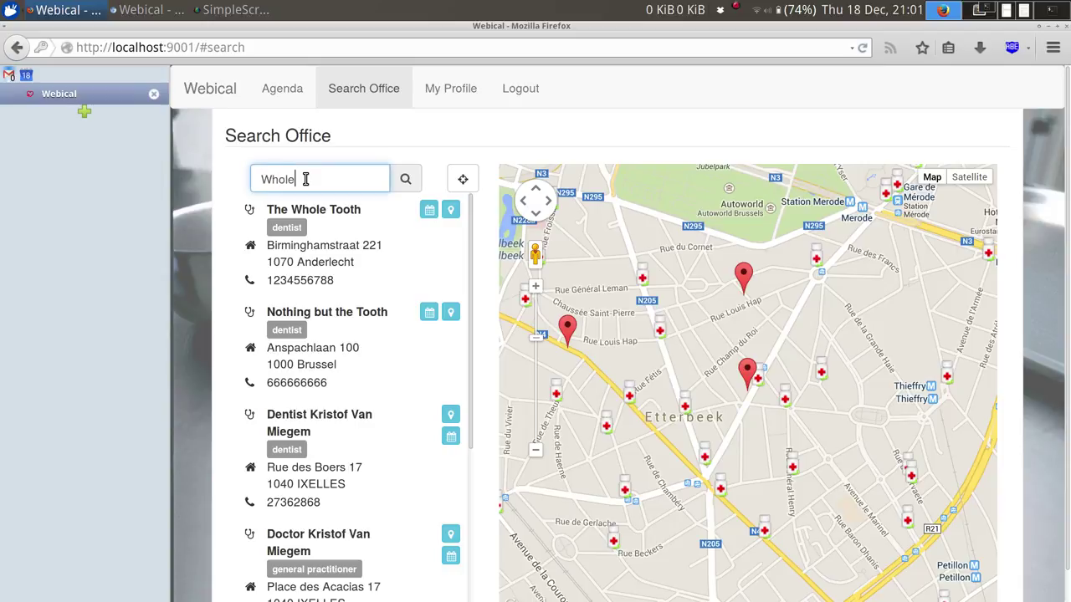
{"action": "type", "text": "hole"}
{"action": "key", "text": "Return"}
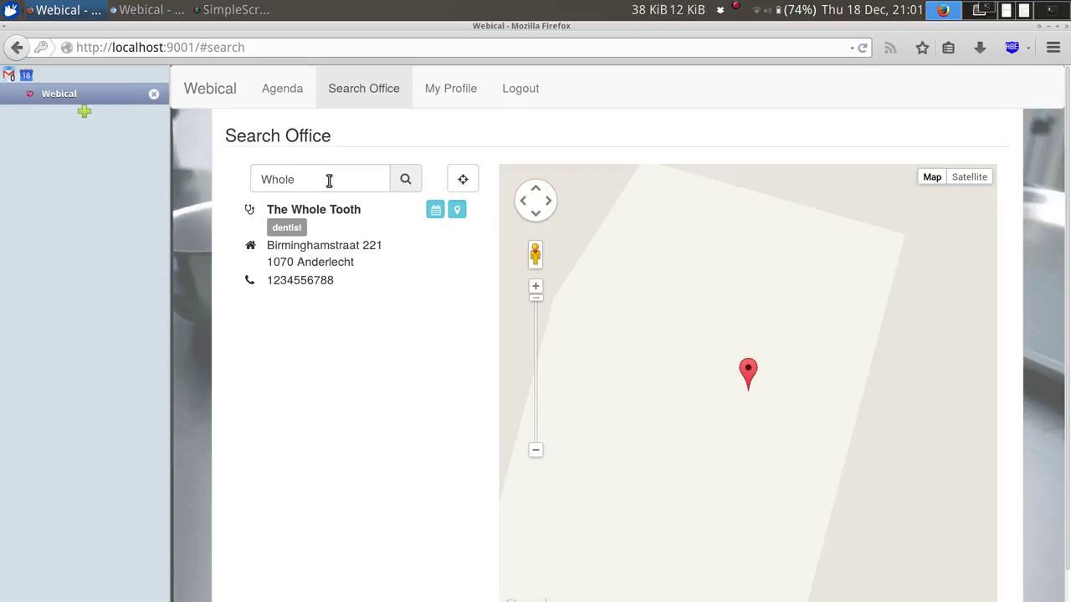
{"action": "left_click", "coordinate": [535, 450]}
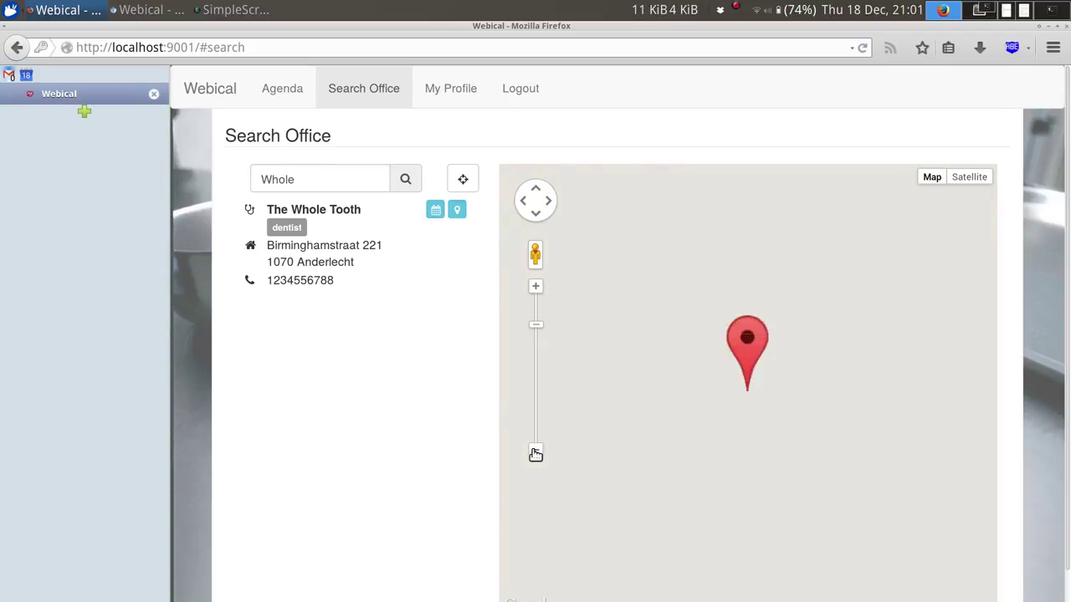
{"action": "left_click", "coordinate": [535, 451]}
{"action": "left_click", "coordinate": [535, 450]}
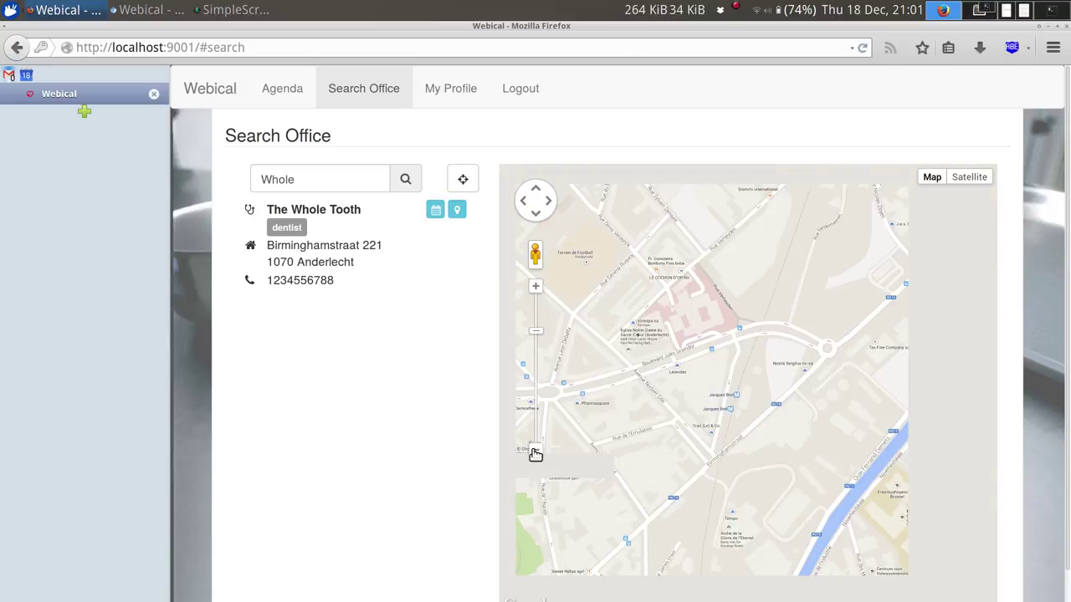
{"action": "left_click", "coordinate": [535, 450]}
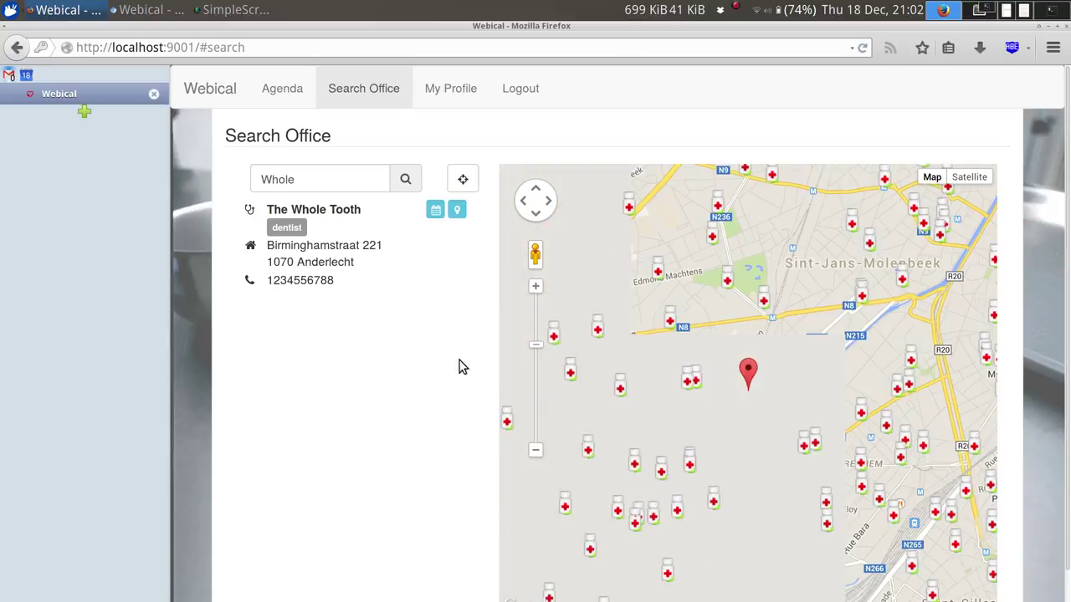
Replace the query with a doctor's first name, search, and widen the map view.
{"action": "double_click", "coordinate": [345, 173]}
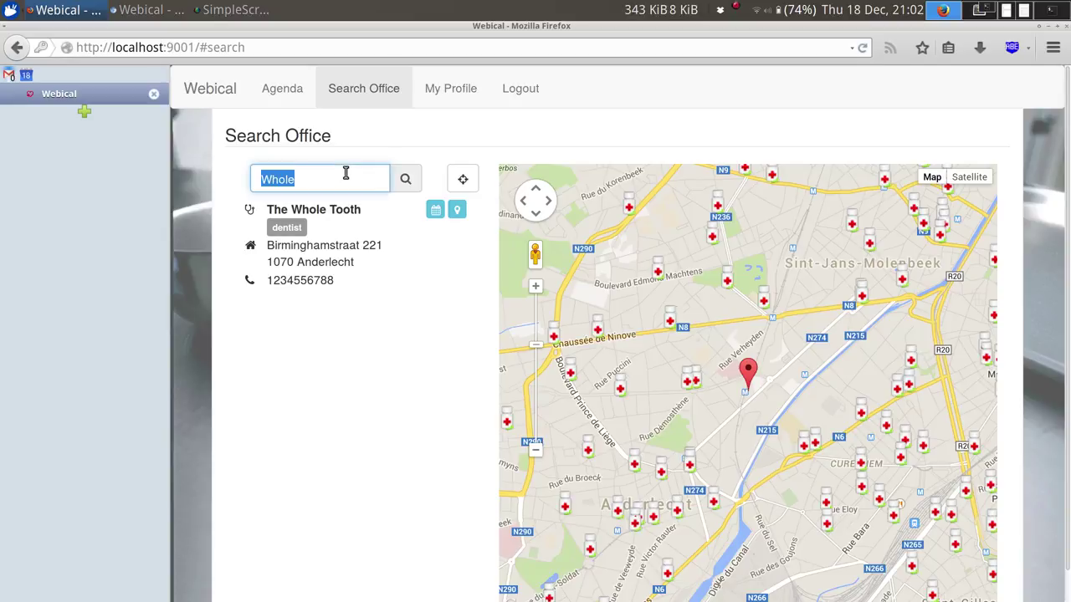
{"action": "type", "text": "Kristof"}
{"action": "key", "text": "Return"}
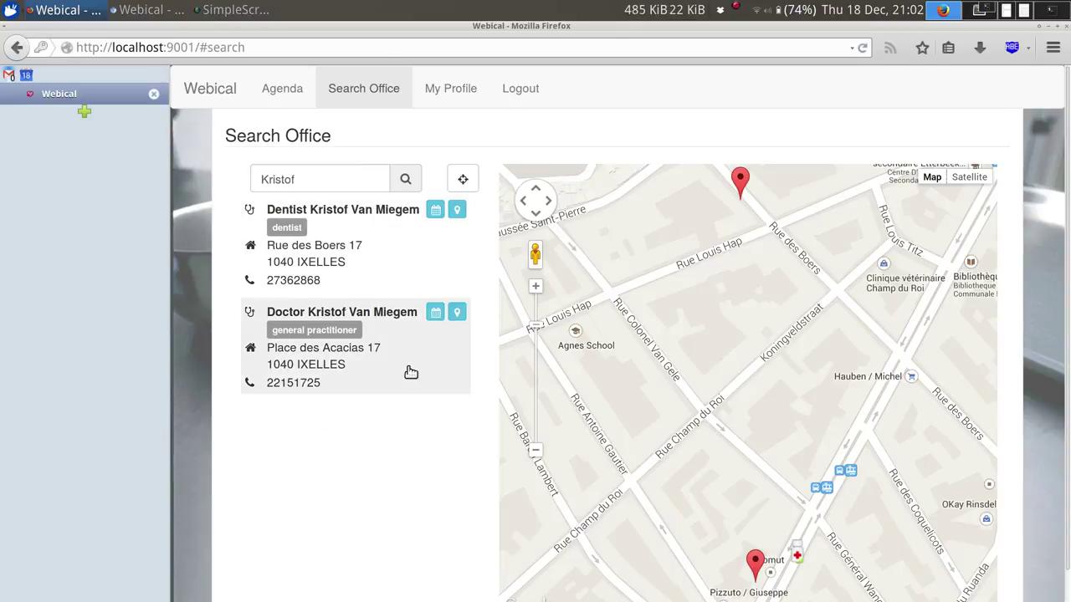
{"action": "double_click", "coordinate": [539, 454]}
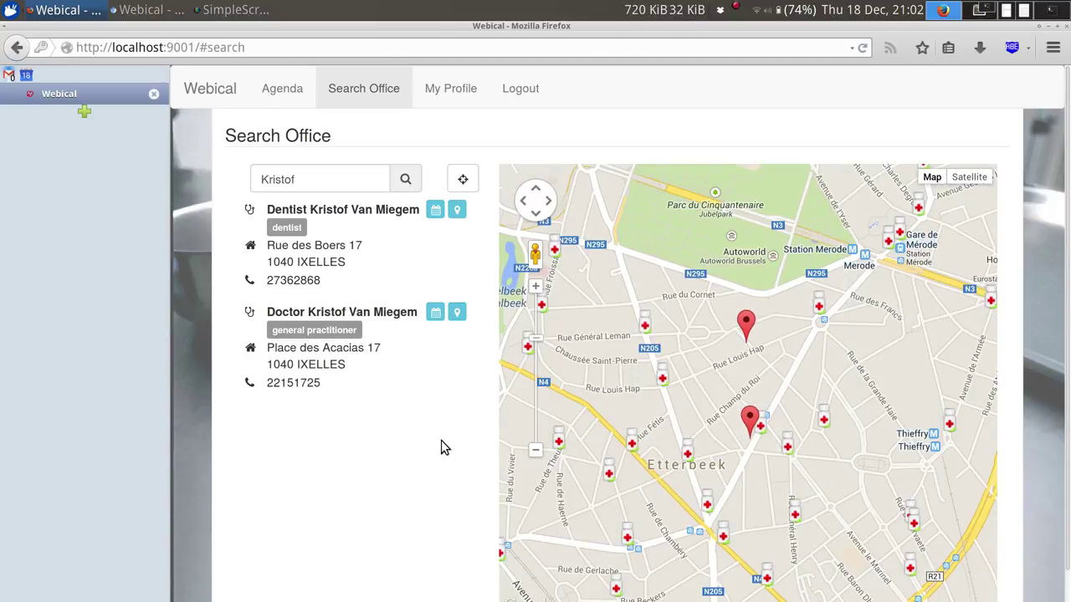
{"action": "left_click", "coordinate": [466, 188]}
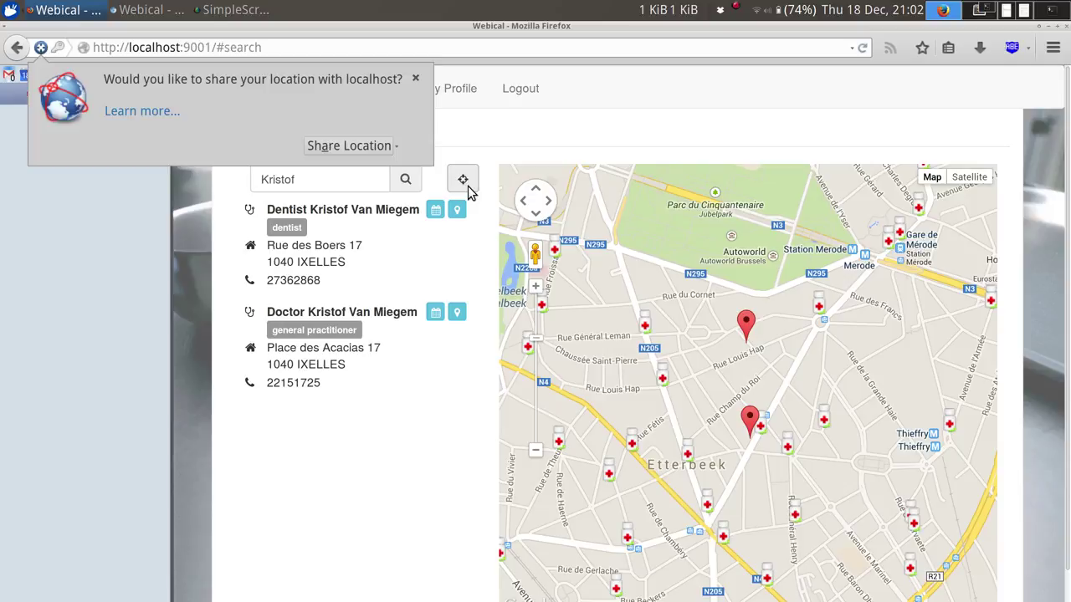
Share the current location, then centre the map on each Ixelles result, ending with Bare Grillz.
{"action": "left_click", "coordinate": [332, 145]}
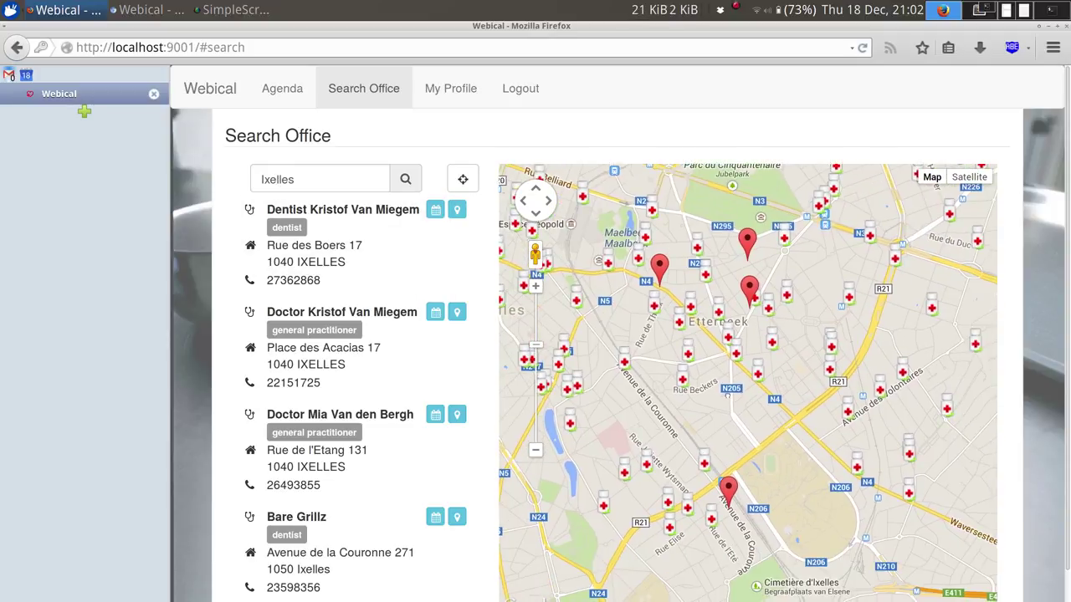
{"action": "left_click", "coordinate": [727, 486]}
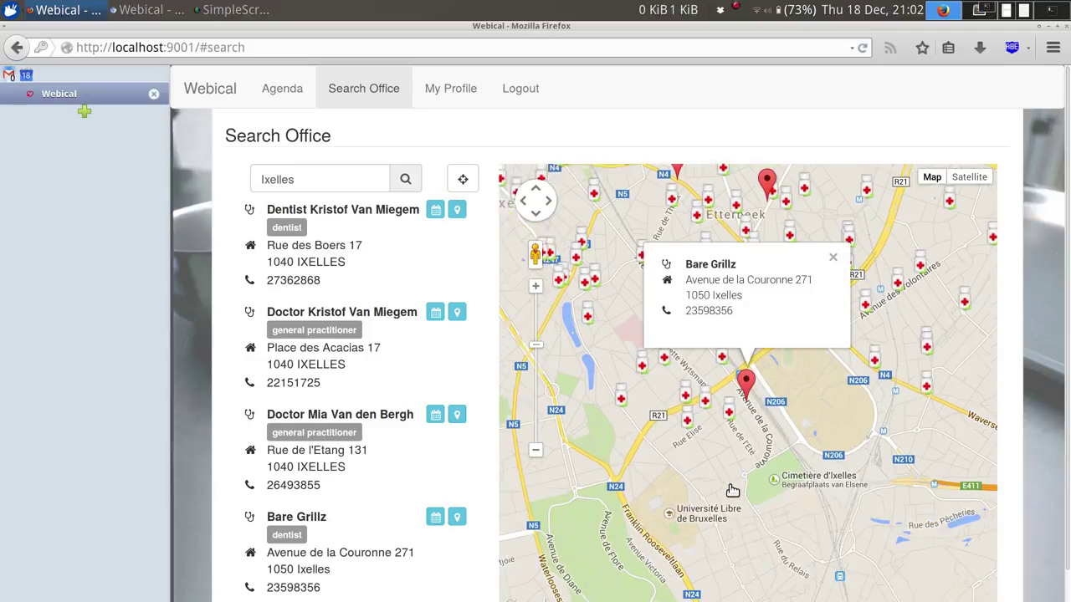
{"action": "left_click", "coordinate": [414, 263]}
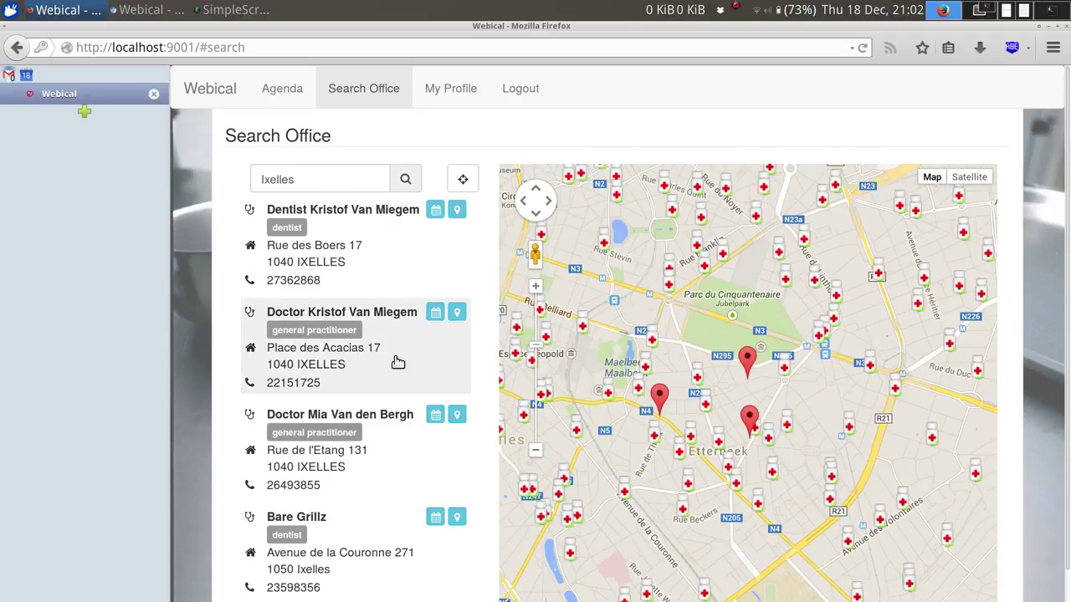
{"action": "left_click", "coordinate": [397, 361]}
{"action": "left_click", "coordinate": [397, 459]}
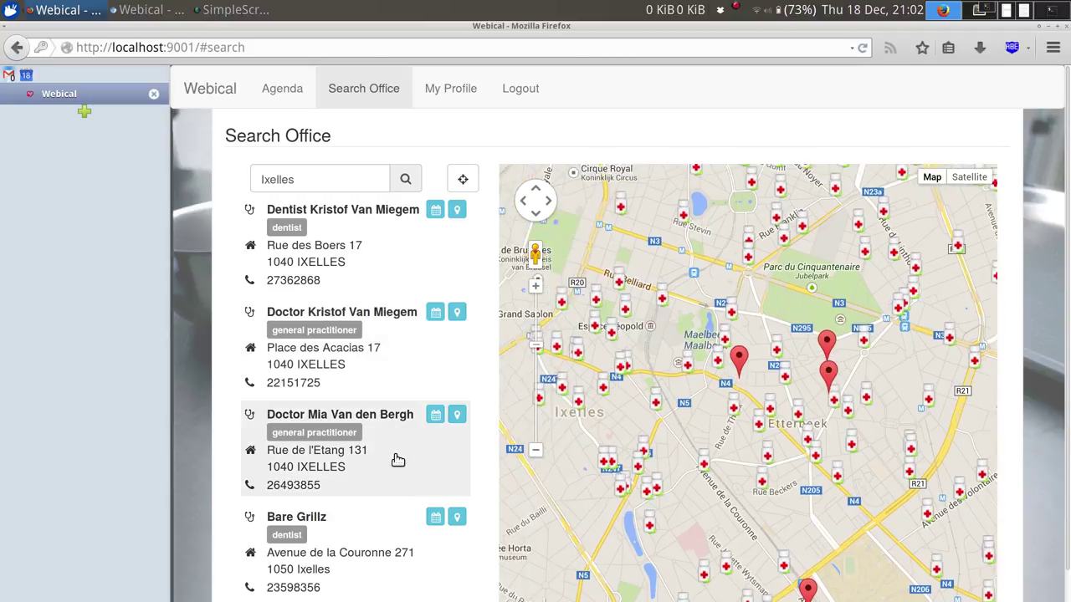
{"action": "left_click", "coordinate": [398, 542]}
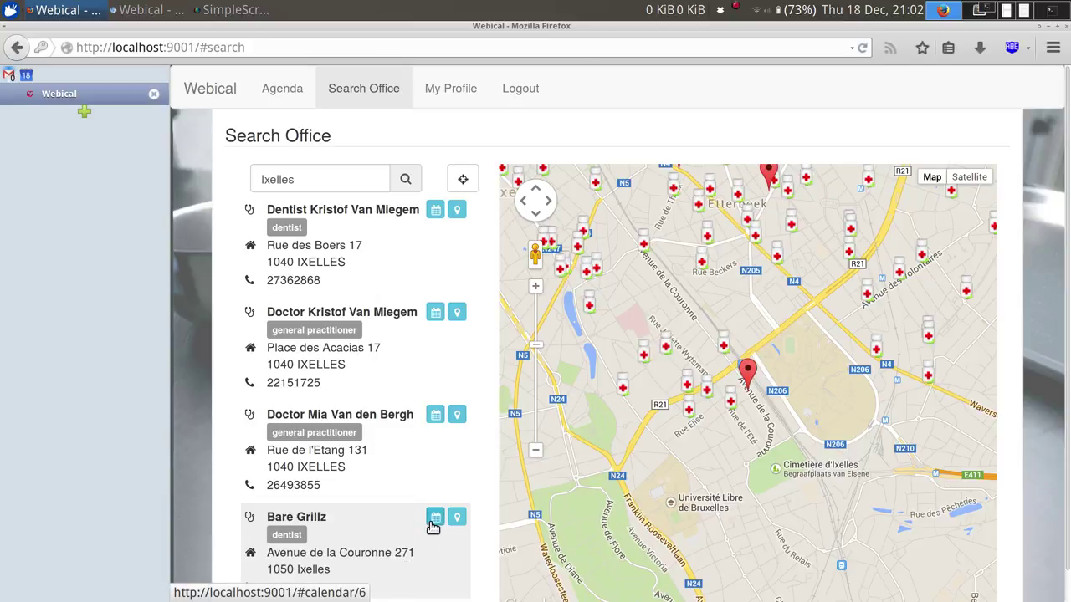
Open the Bare Grillz weekly calendar and advance it to Dec 22 - 28 2014.
{"action": "left_click", "coordinate": [434, 525]}
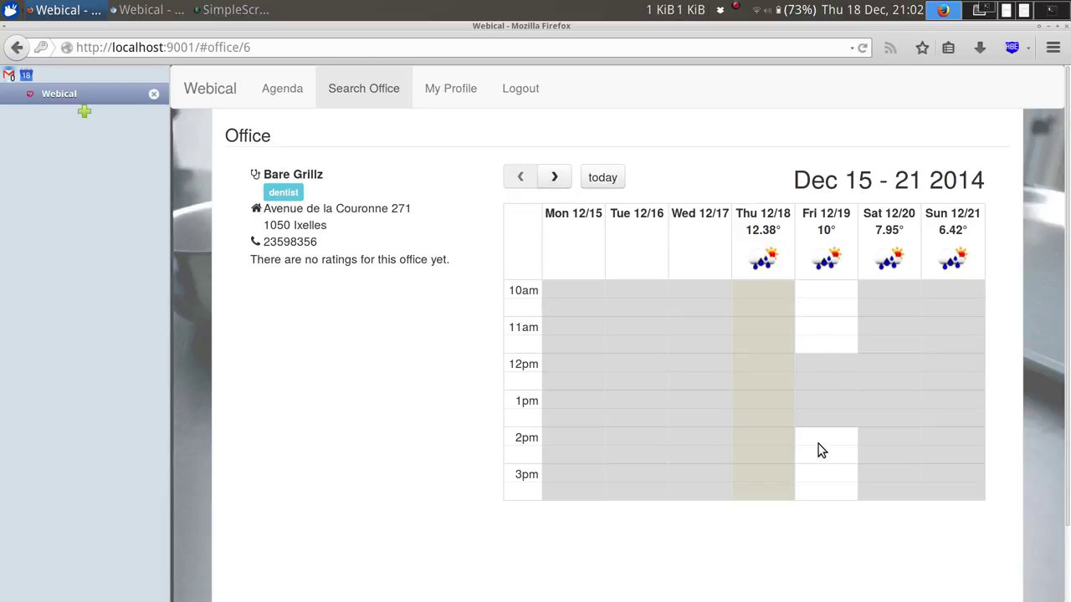
{"action": "left_click", "coordinate": [559, 187]}
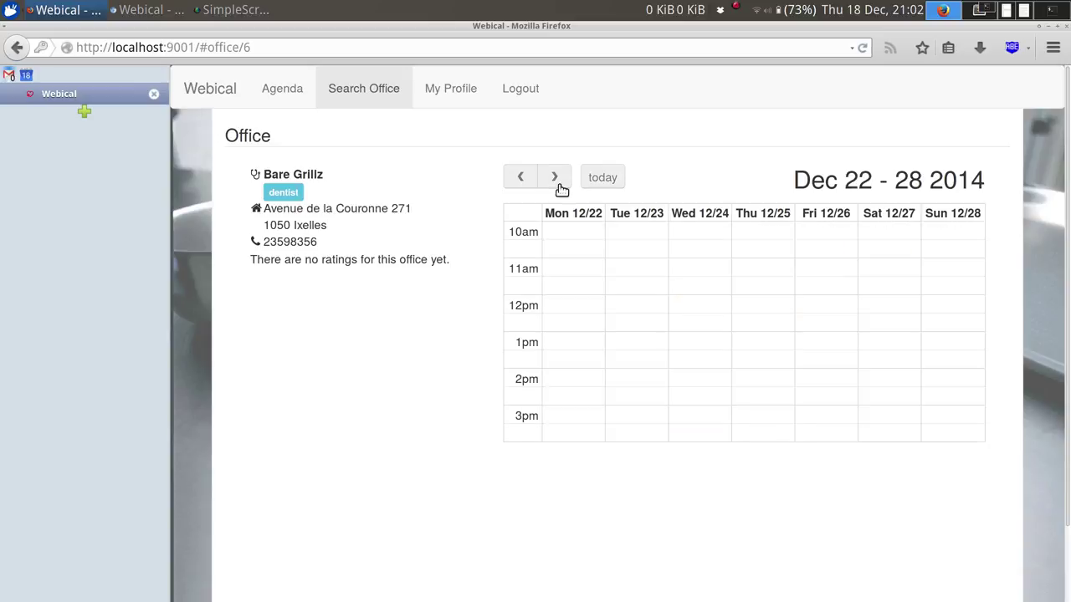